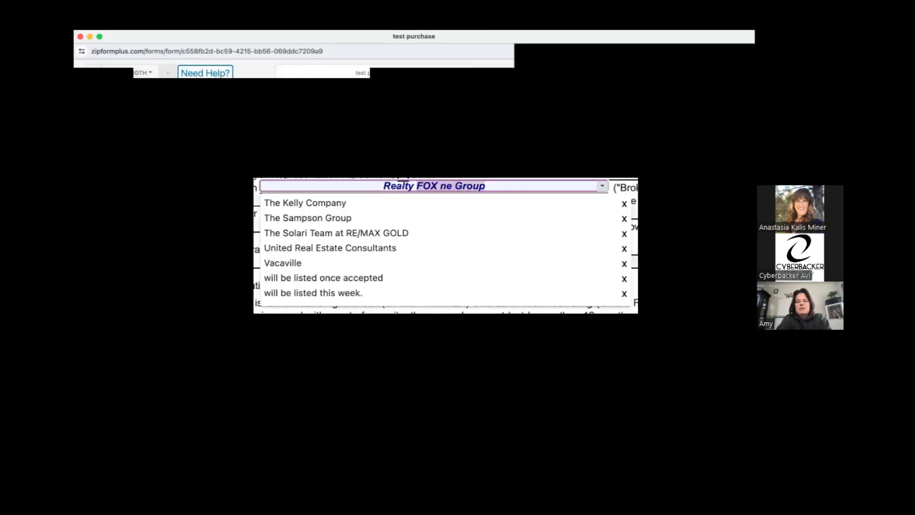
Set the broker name on the Modification of Listing form to Realty ONE Group Fox
text(ONE )
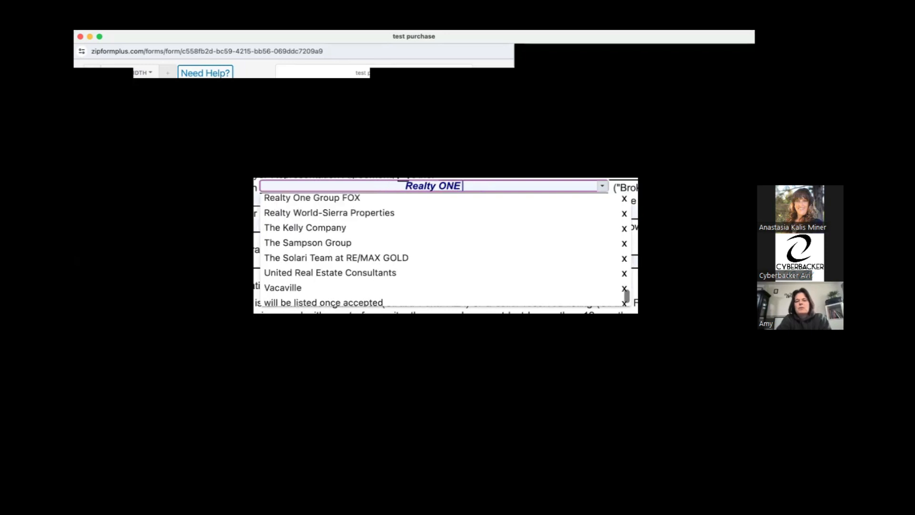
text(Group Fox)
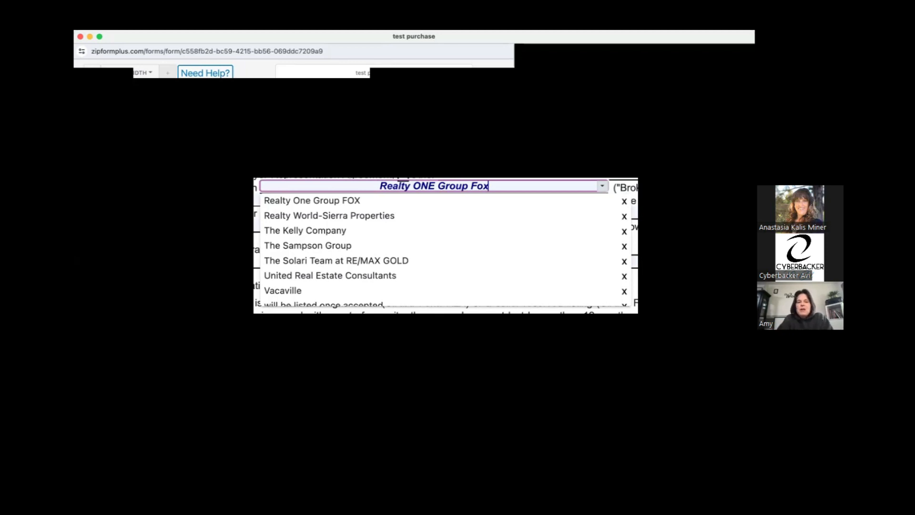
click(329, 199)
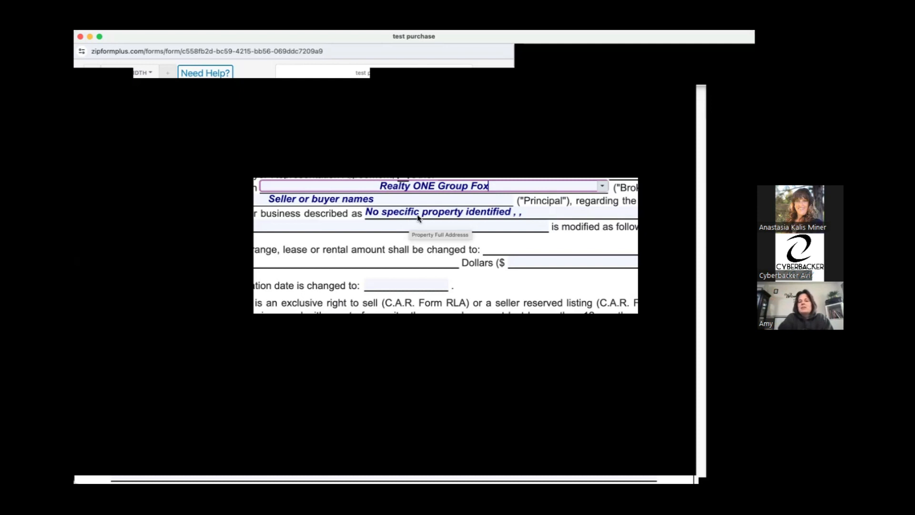
View the property address details and examine the form's price, expiration date and other-terms sections
click(417, 215)
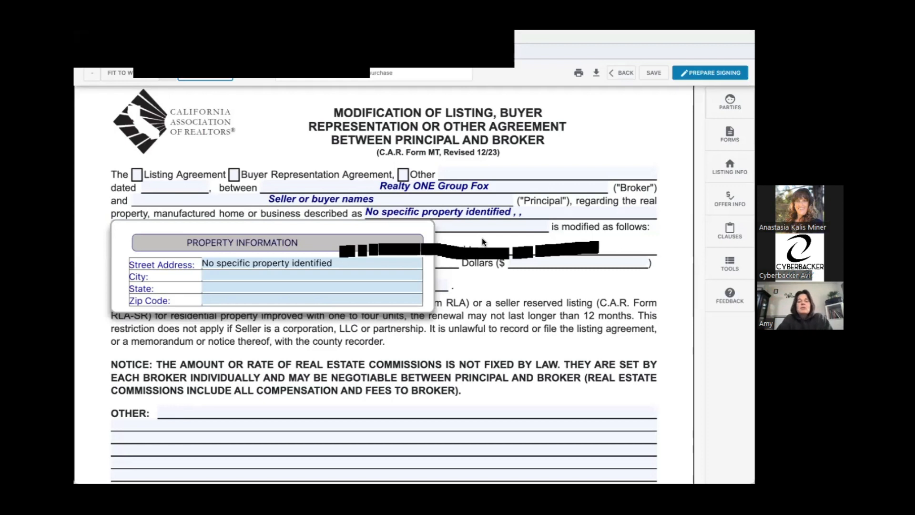
key(Tab)
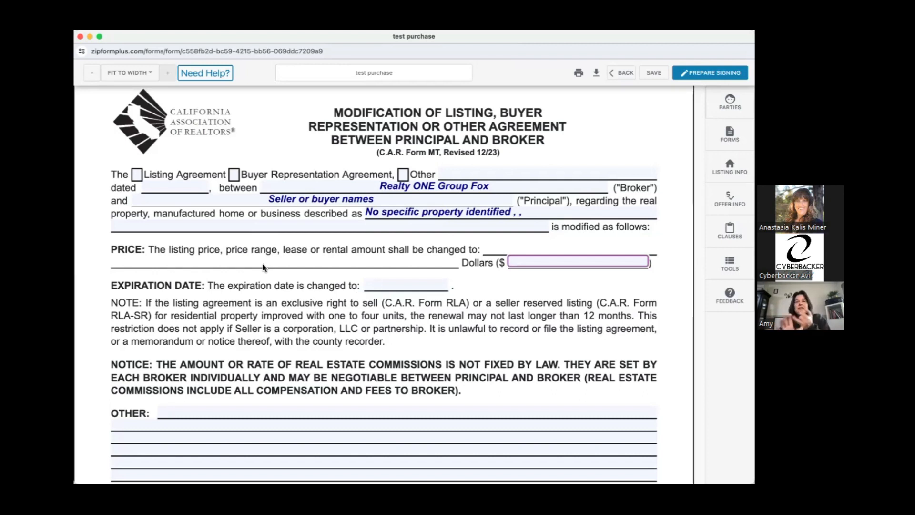
scroll(232, 237, down, 1)
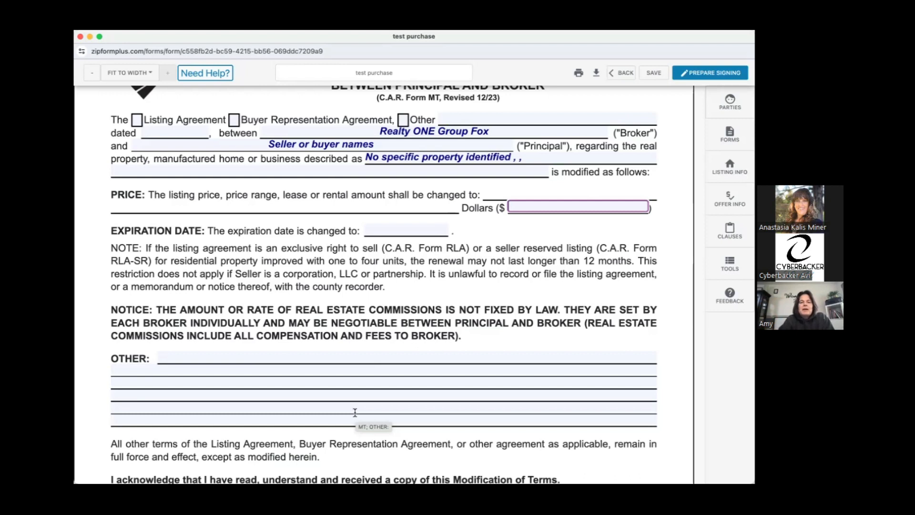
key(super+Tab)
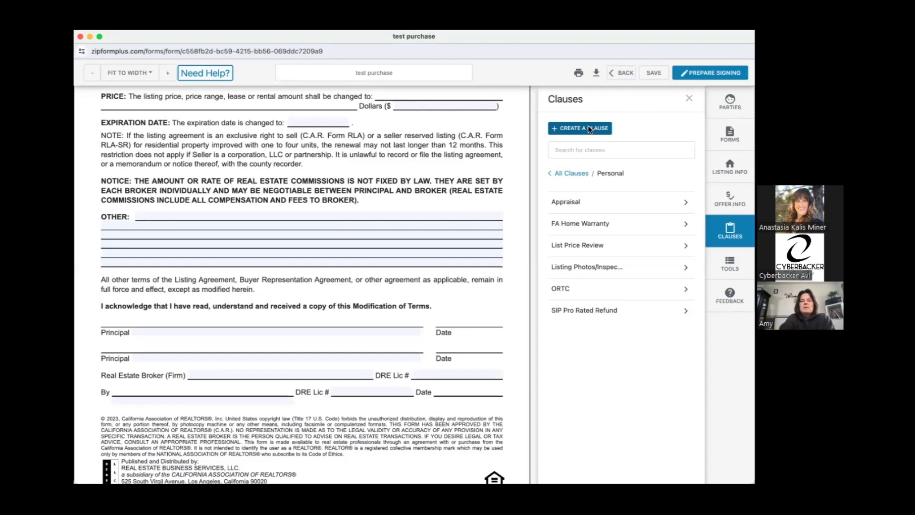
Create a new personal clause with the title "Public Marketing"
click(590, 129)
text(Public )
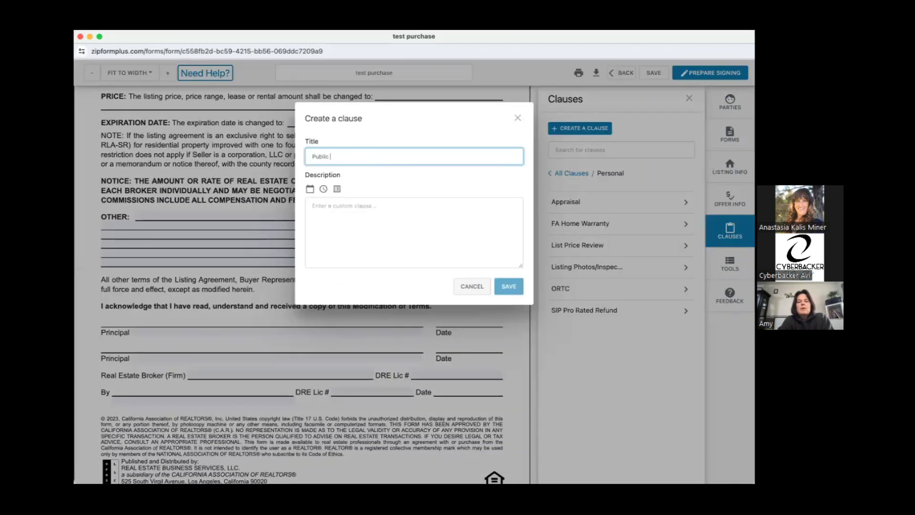
text(Marketing)
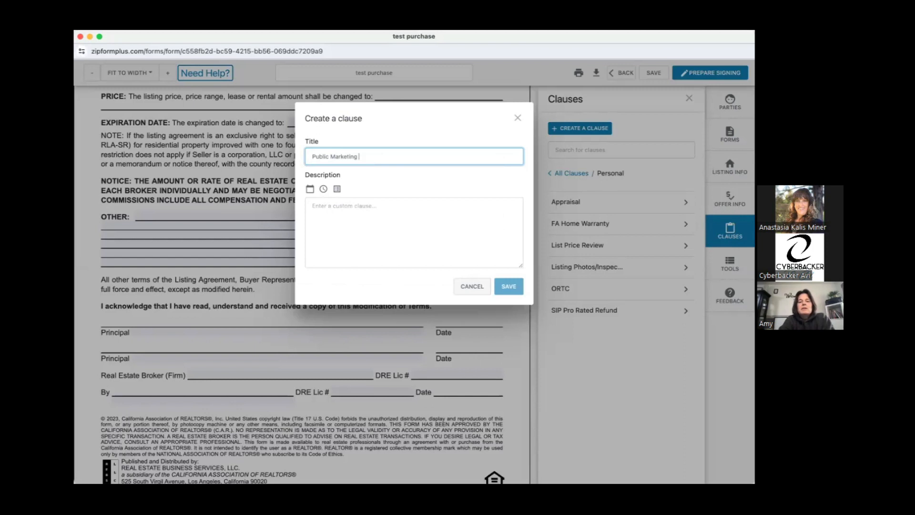
Write the clause description "Property to be marketed to the public beginning on" and save the clause
click(345, 206)
text(Property to be market)
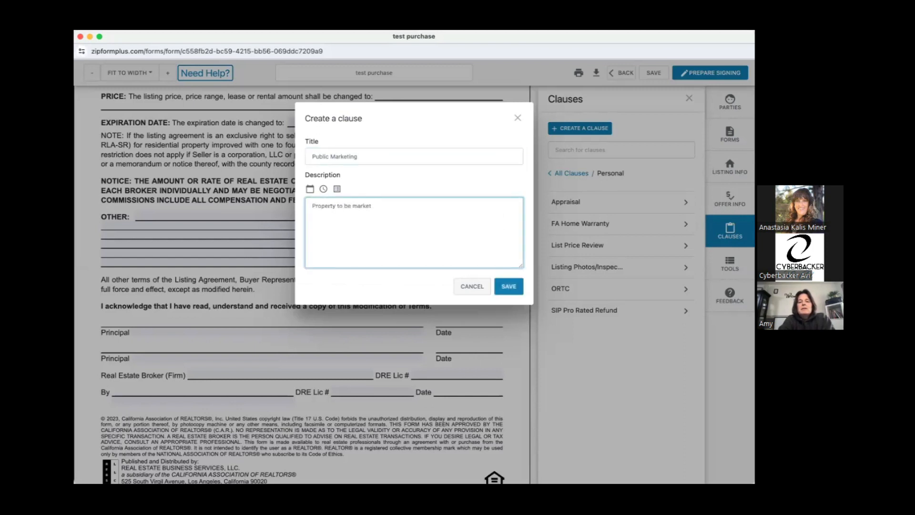
text(ed to the public being)
key(BackSpace)
key(BackSpace)
key(BackSpace)
text(gining on)
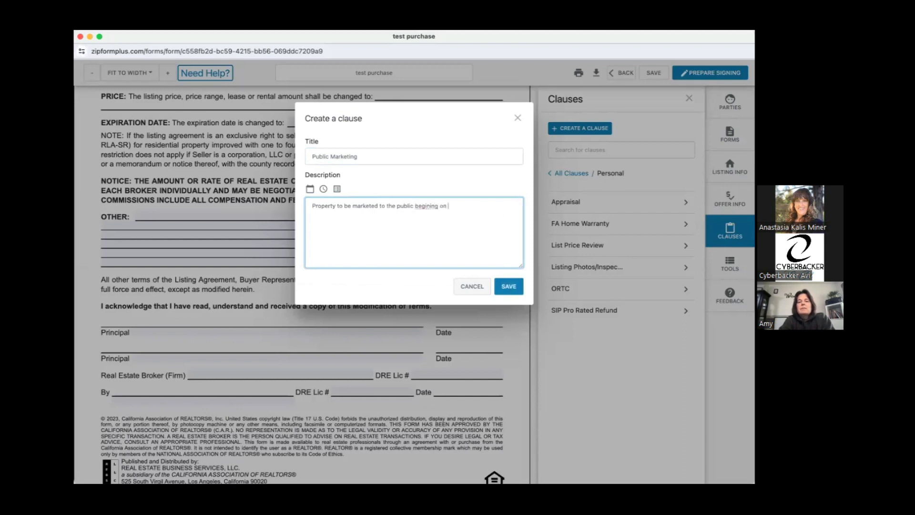
key(BackSpace)
key(BackSpace)
key(BackSpace)
key(BackSpace)
key(BackSpace)
key(BackSpace)
key(BackSpace)
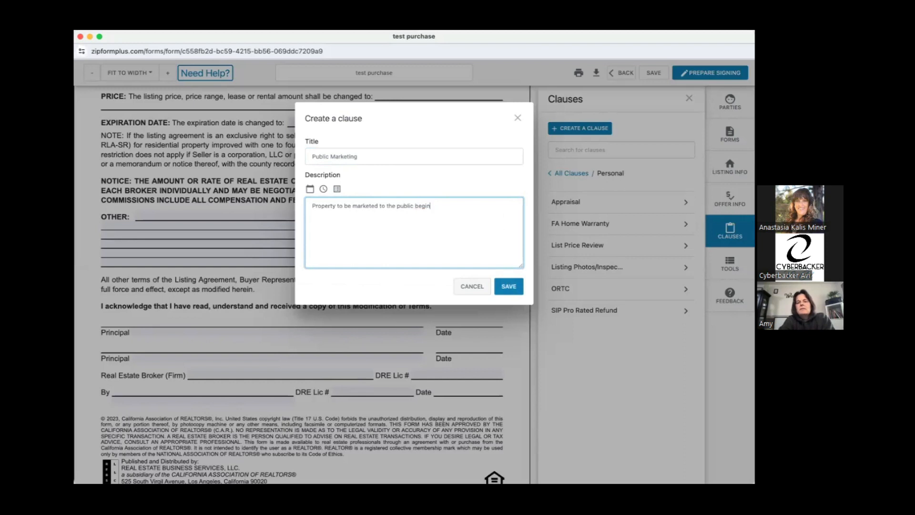
text(ing)
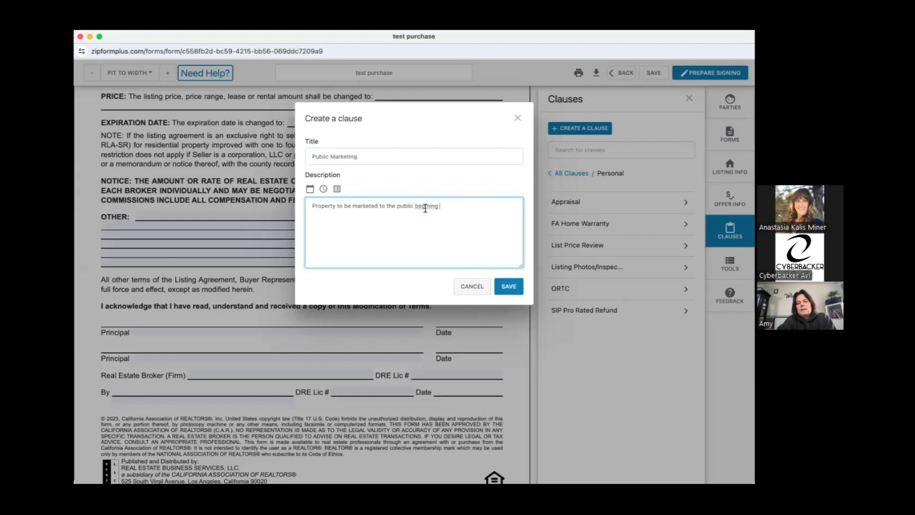
double_click(451, 208)
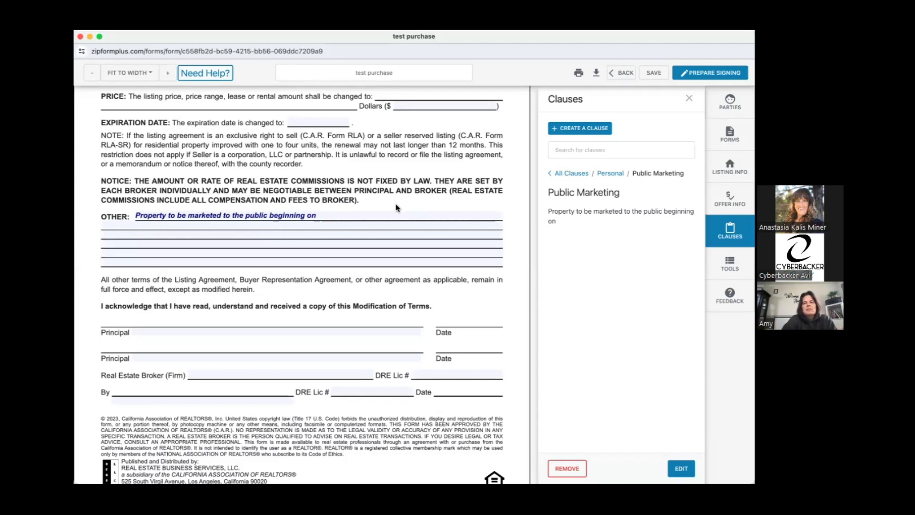
Complete the marketing clause in the form's Other section with the date 6/8/2024
click(332, 217)
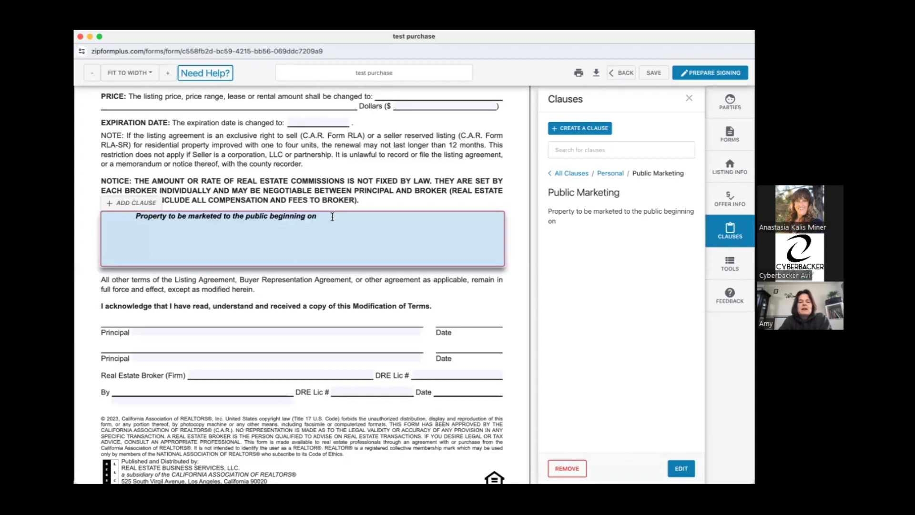
text(6/8/2024)
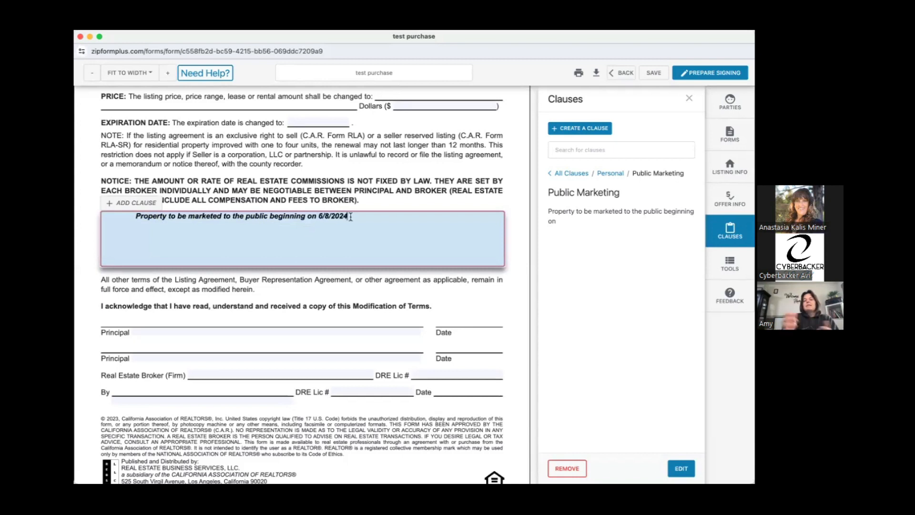
click(389, 205)
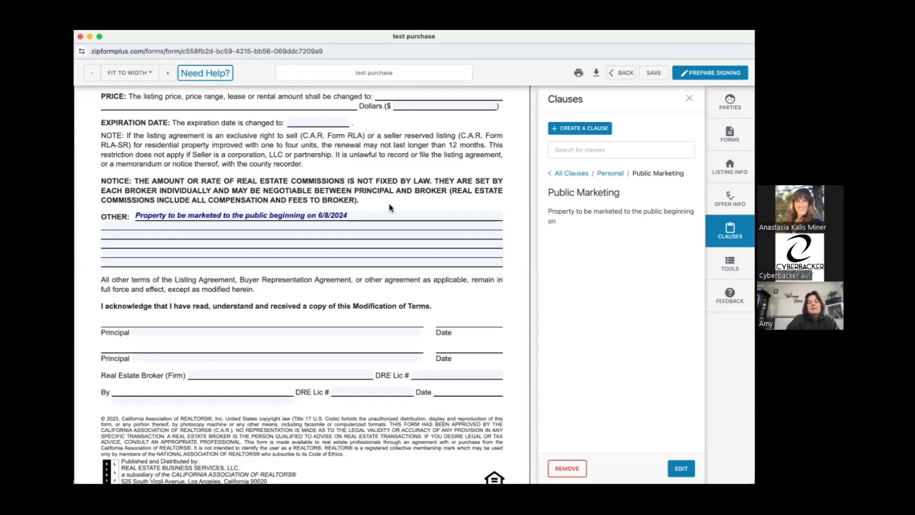
Enter Seller 1 as the first principal in the signature section of the modification form
click(306, 329)
text(Seller O)
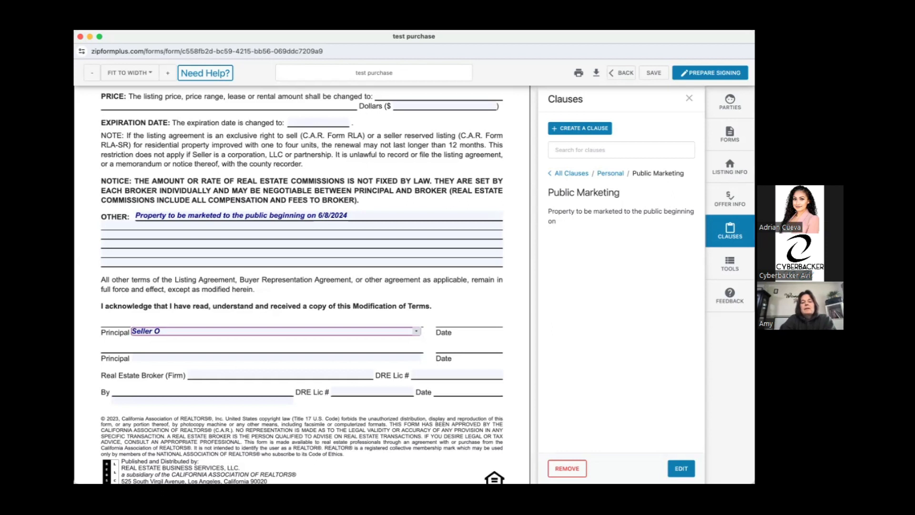
key(BackSpace)
text(1)
click(297, 357)
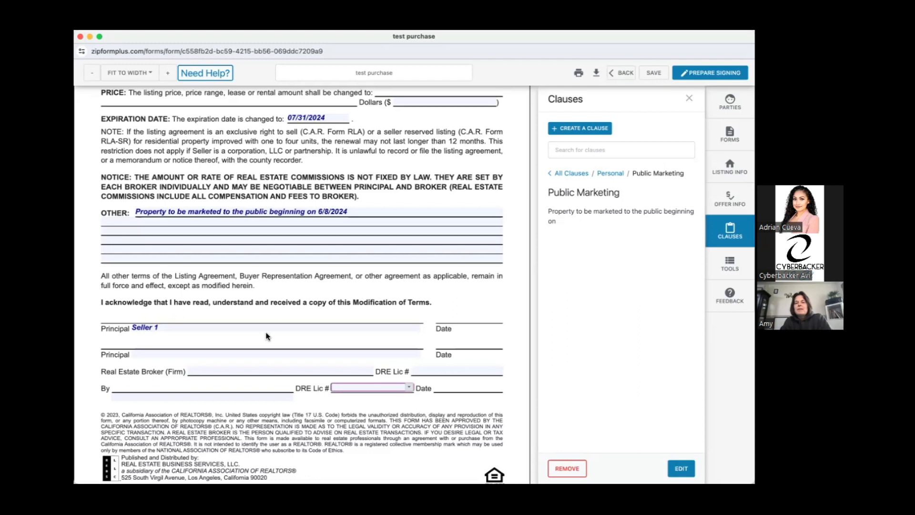
Open the option for adding another form to the transaction's workspace
scroll(266, 337, up, 3)
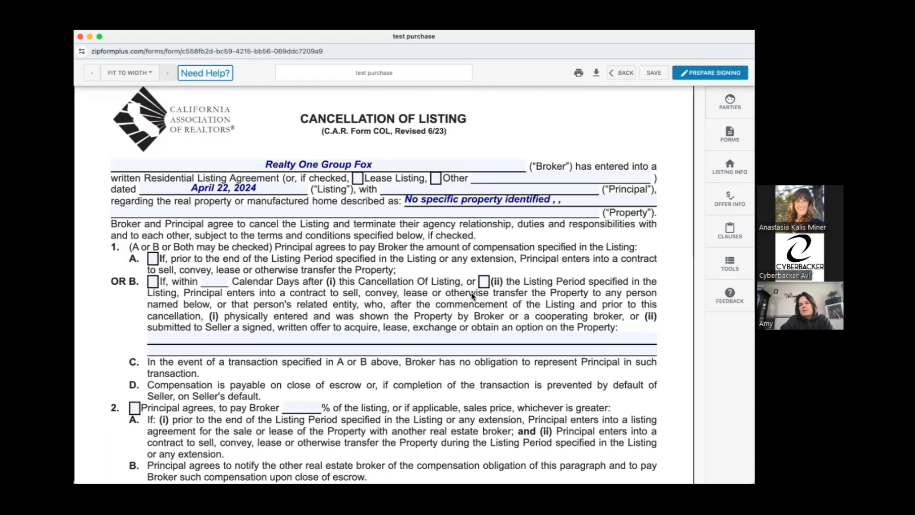
key(super+w)
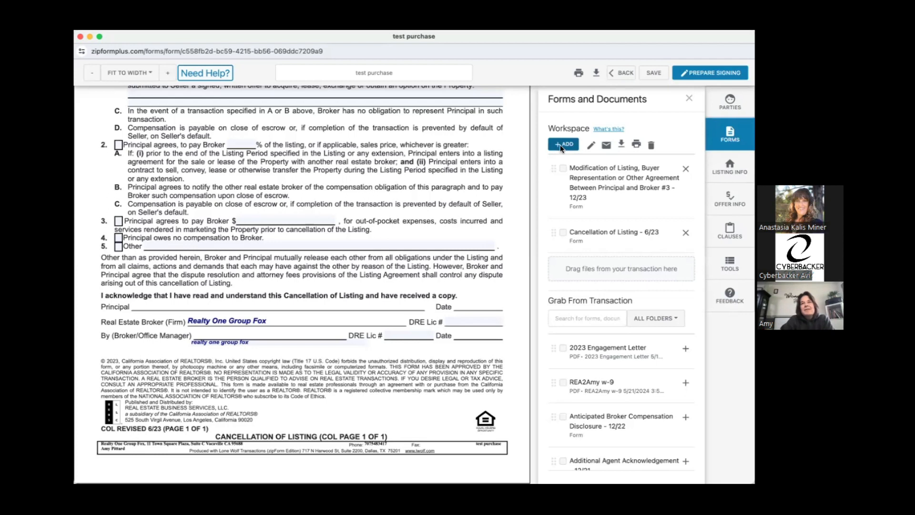
click(562, 145)
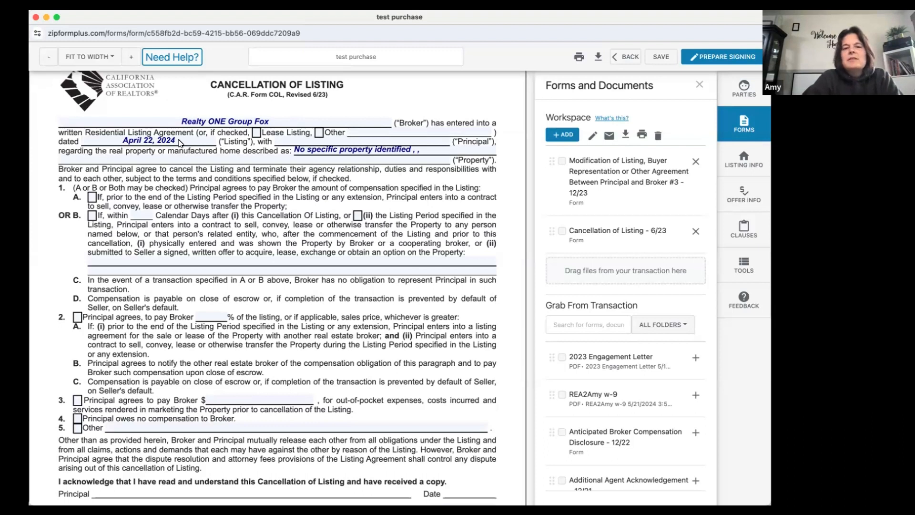
Fill in the principal on the Cancellation of Listing as Seller 1, Seller 2 and check the property address details
click(443, 142)
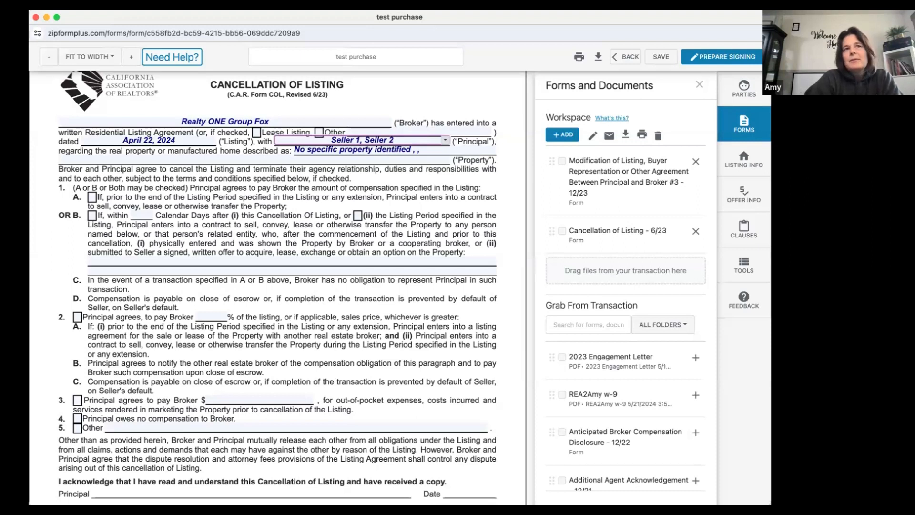
click(364, 154)
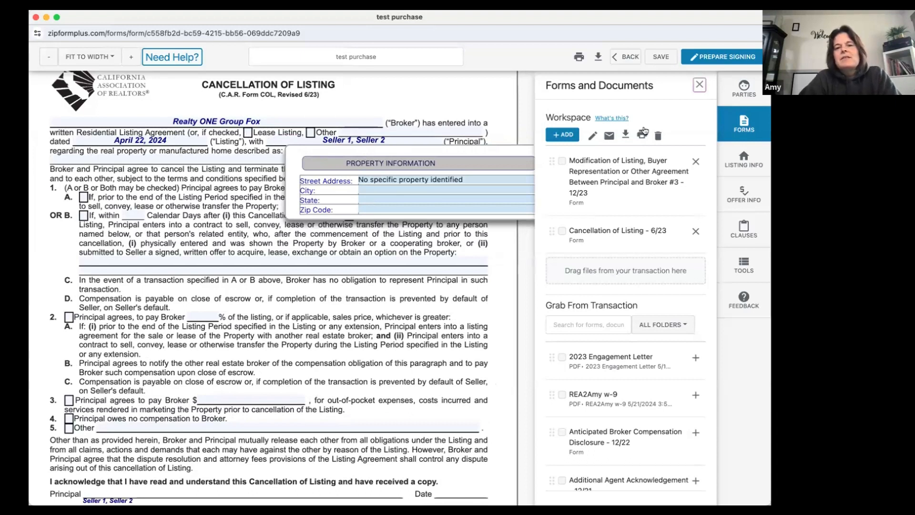
click(227, 219)
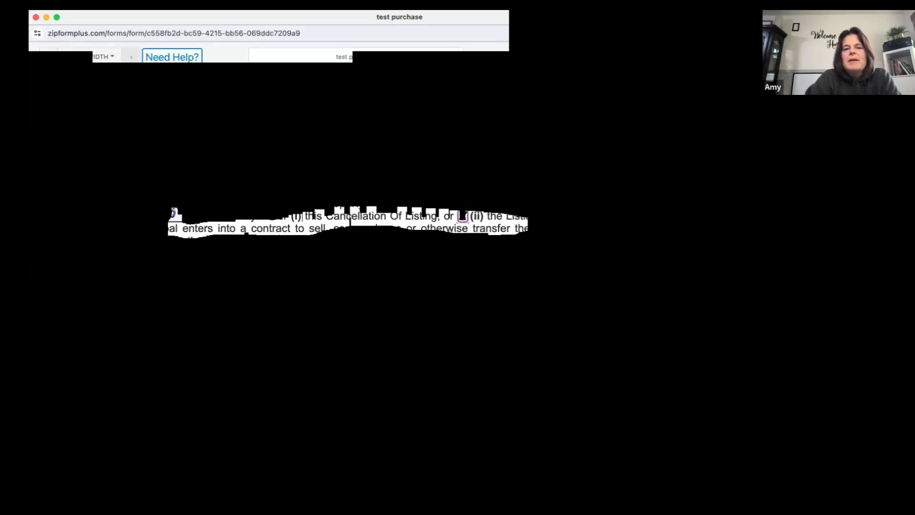
Clear the Listing Period option in paragraph 1B and enter "on attached document dated 6/3/2024" on the lines for named persons
click(462, 217)
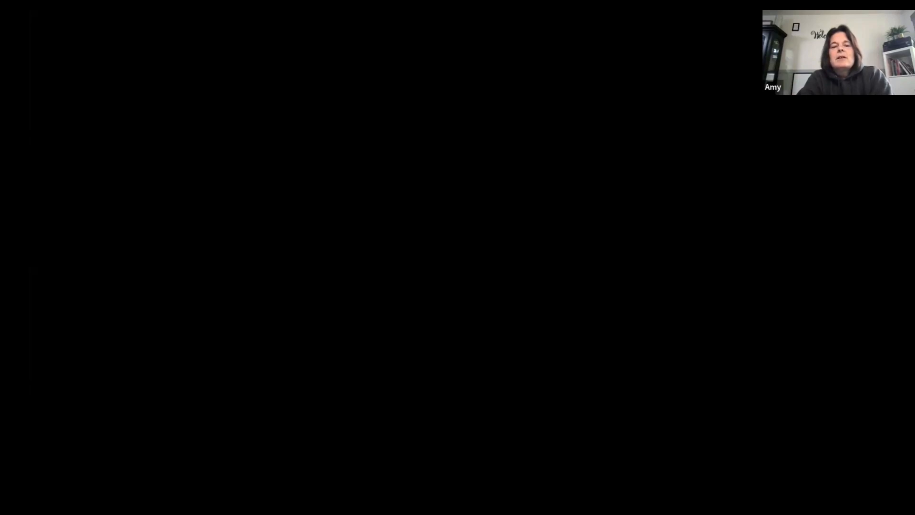
text(on attached document)
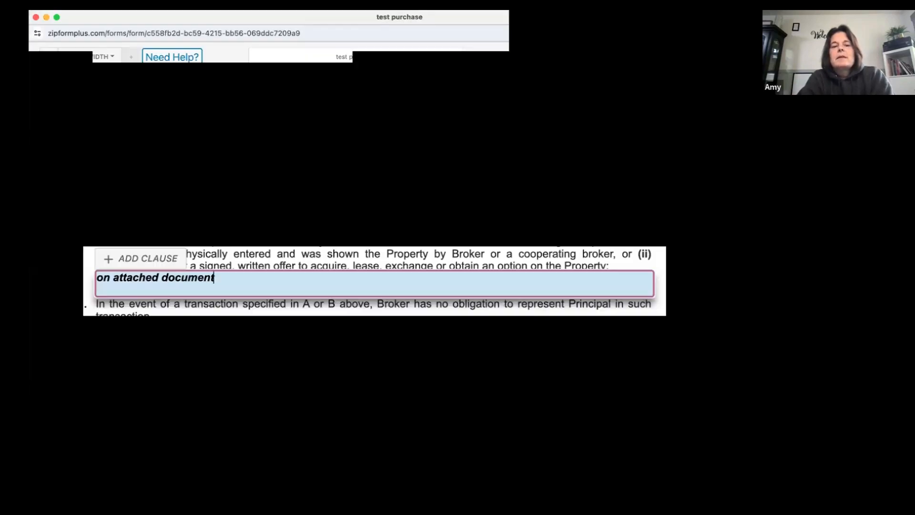
text( dated )
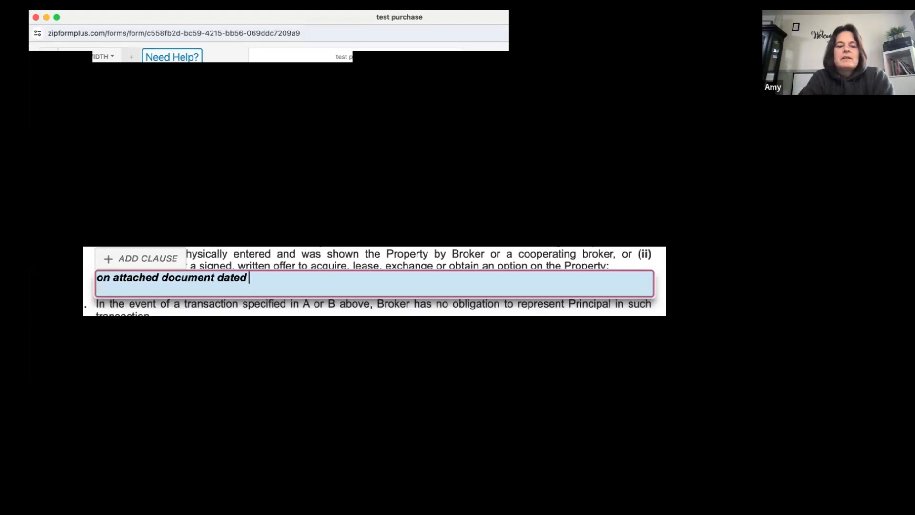
text(6/3/)
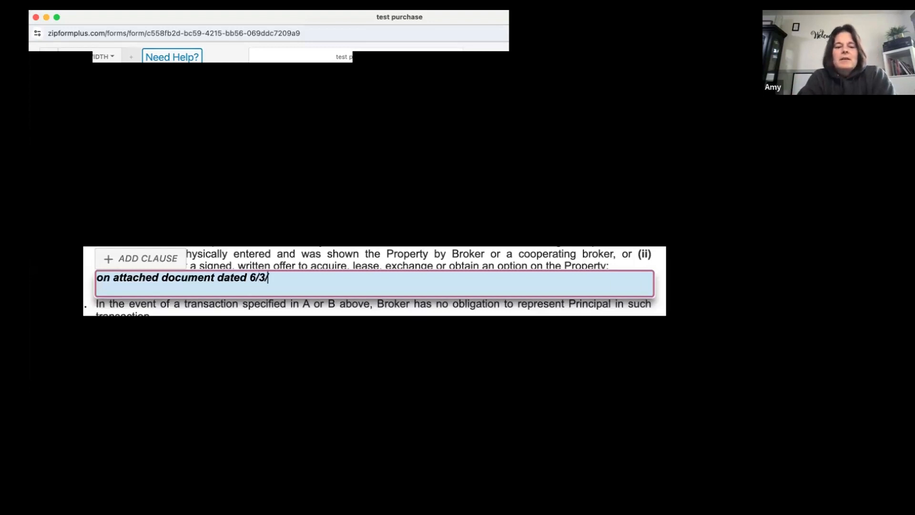
text(2024)
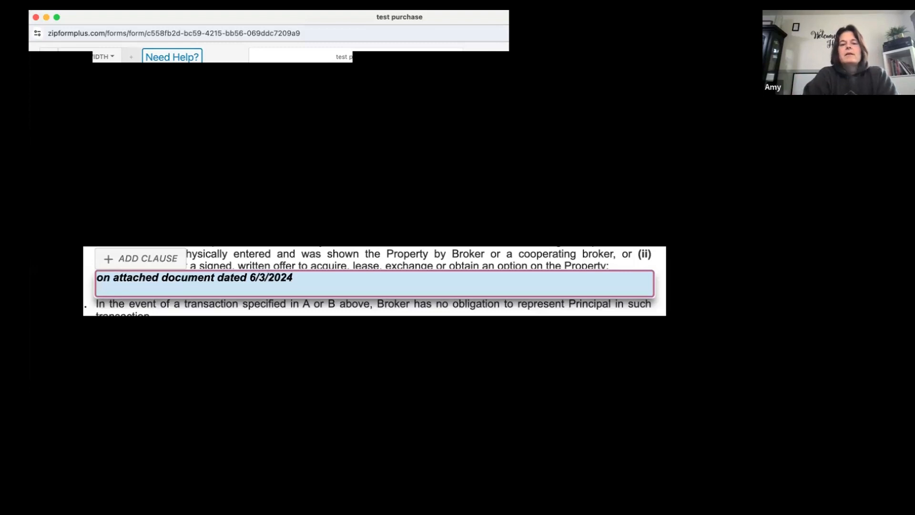
click(144, 341)
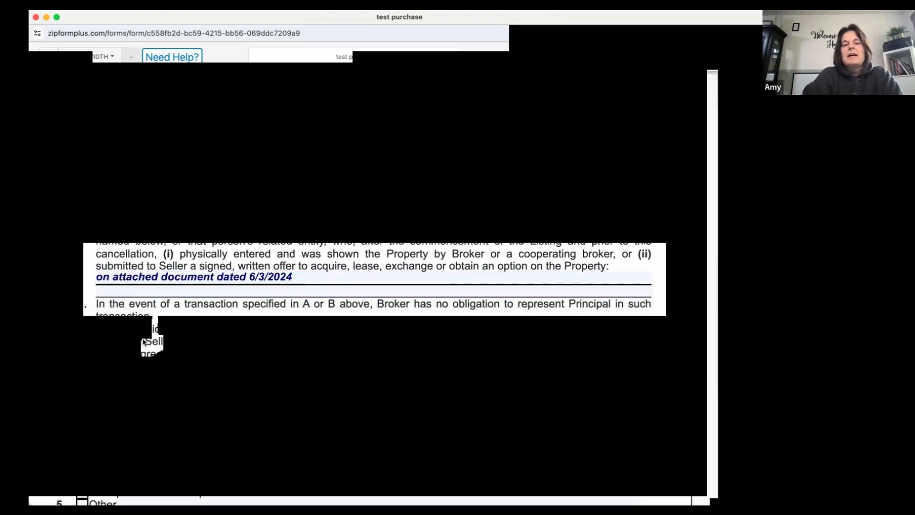
Append the filler text "ljdfadsjfjsdklfjklasdjfklj" after the attached-document date and continue on the second line with "sjdflksadjflkjsdfjsdjf"
click(298, 275)
text(ljdfadsjfjsdklfjklasdjfklj)
key(Return)
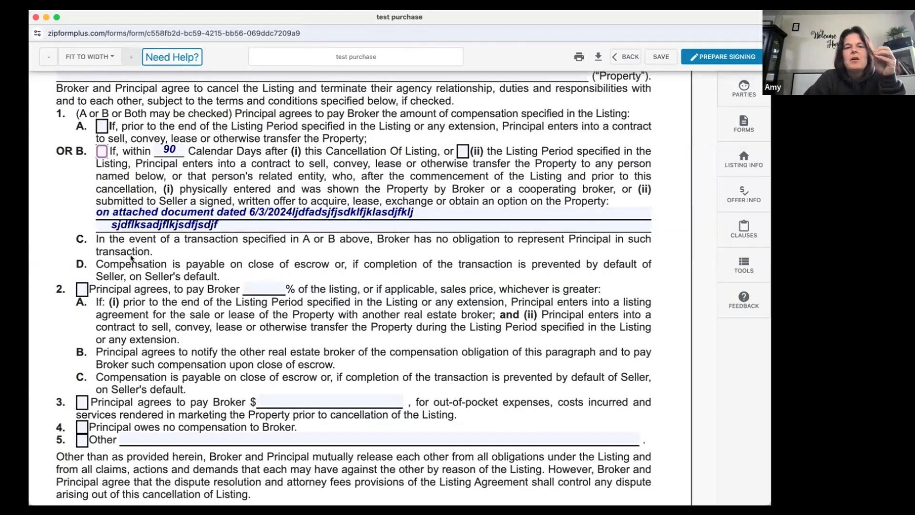
Mark paragraph 1B, then mark paragraph 2 and set the broker's payment percentage to 1
click(103, 152)
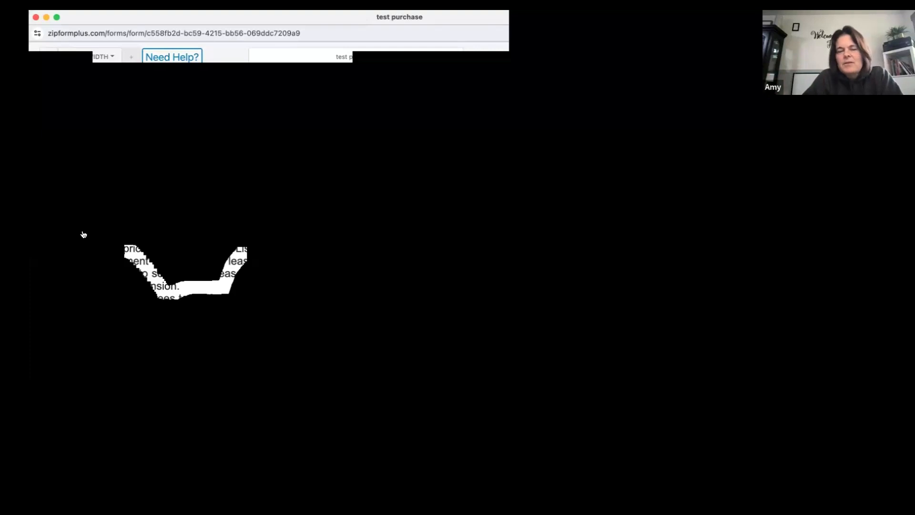
click(83, 234)
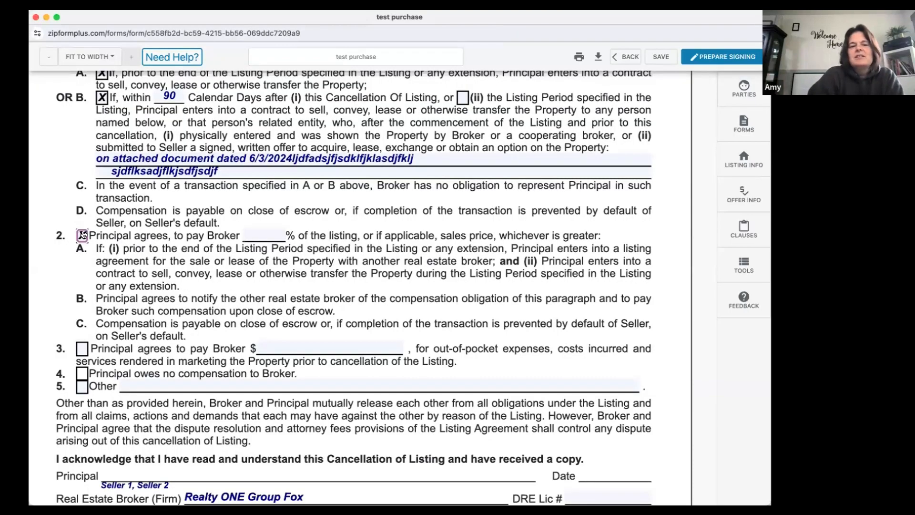
click(269, 229)
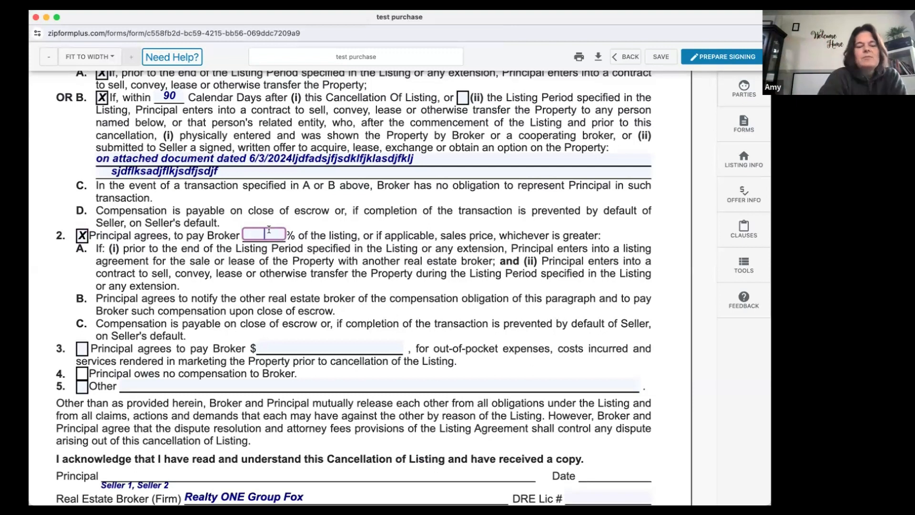
text(1)
click(267, 250)
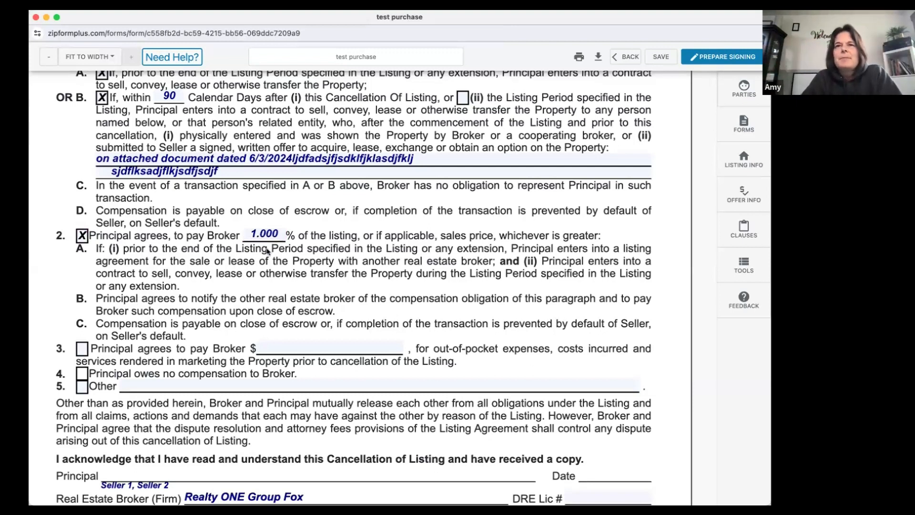
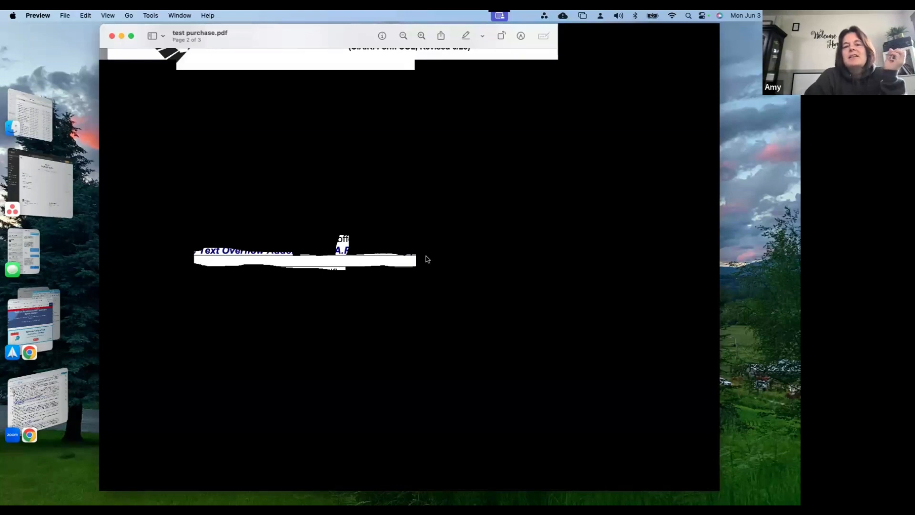
Review the overflow reference, payment terms and signature block on the Cancellation of Listing in the test purchase PDF
scroll(459, 130, down, 10)
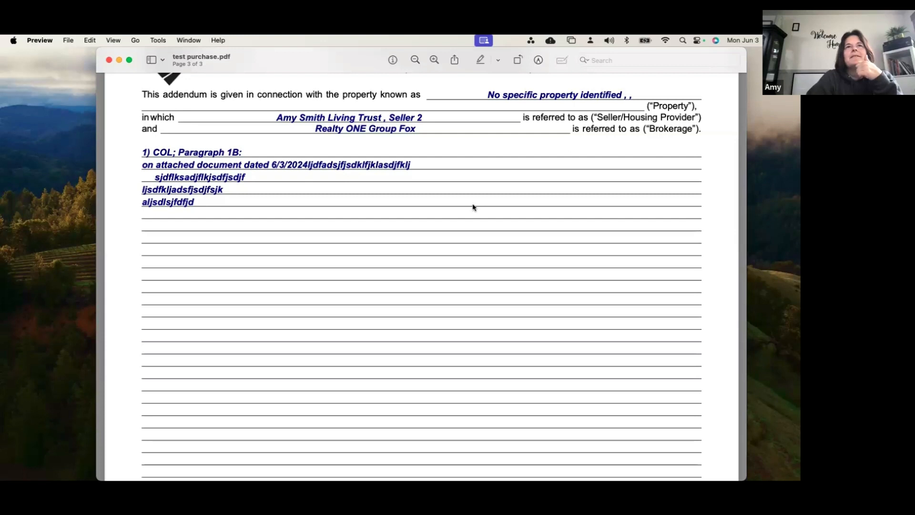
scroll(473, 207, up, 1)
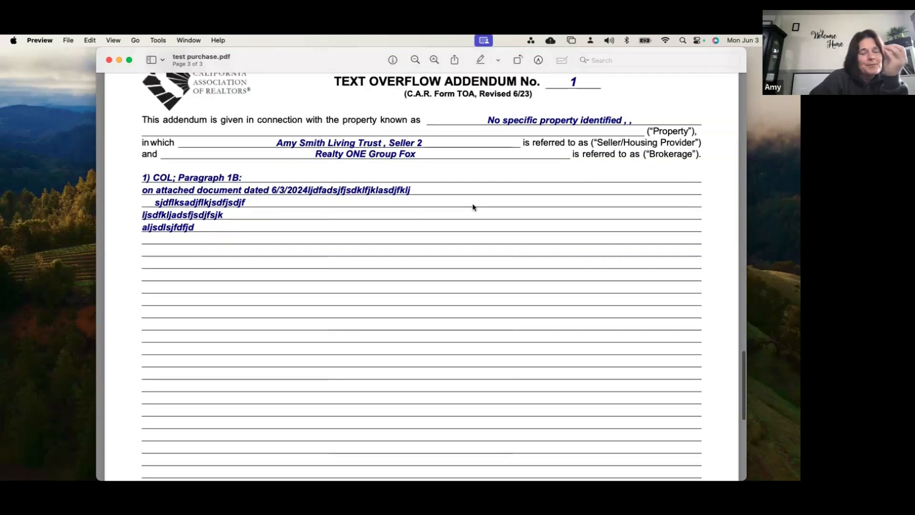
scroll(473, 207, up, 15)
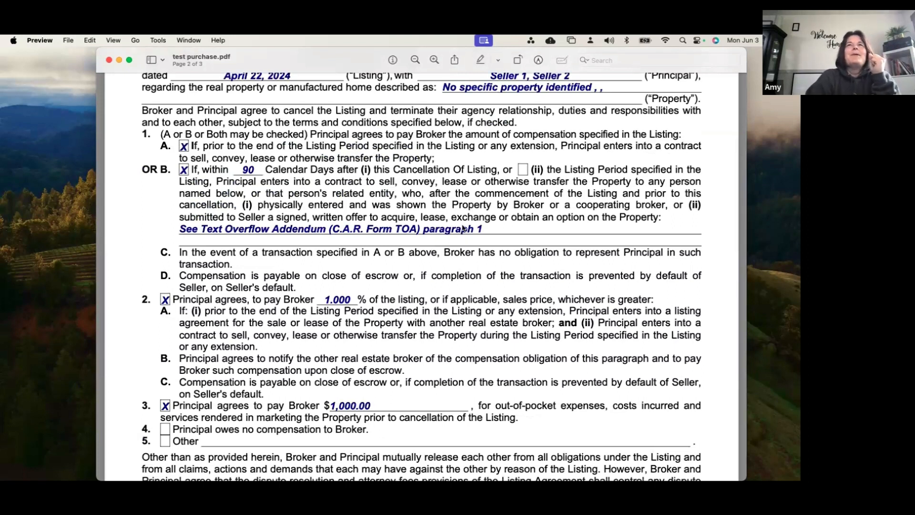
scroll(462, 228, up, 3)
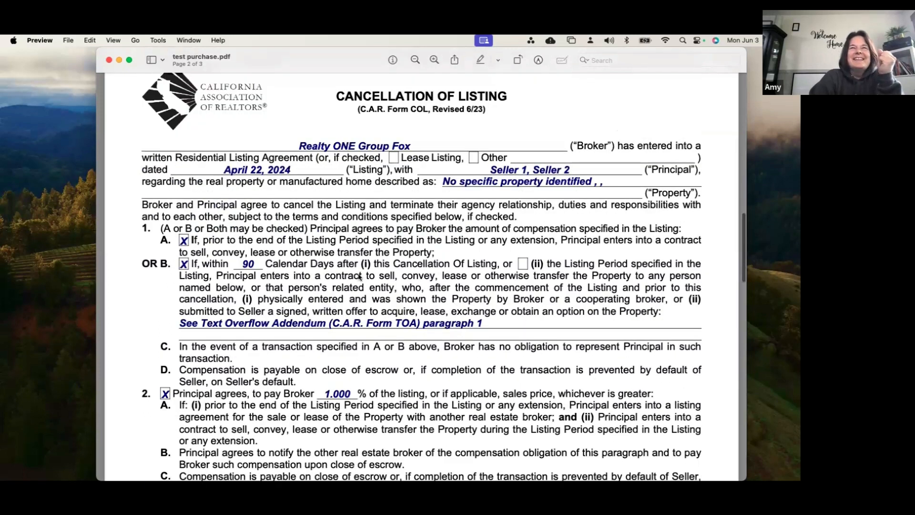
scroll(368, 388, up, 2)
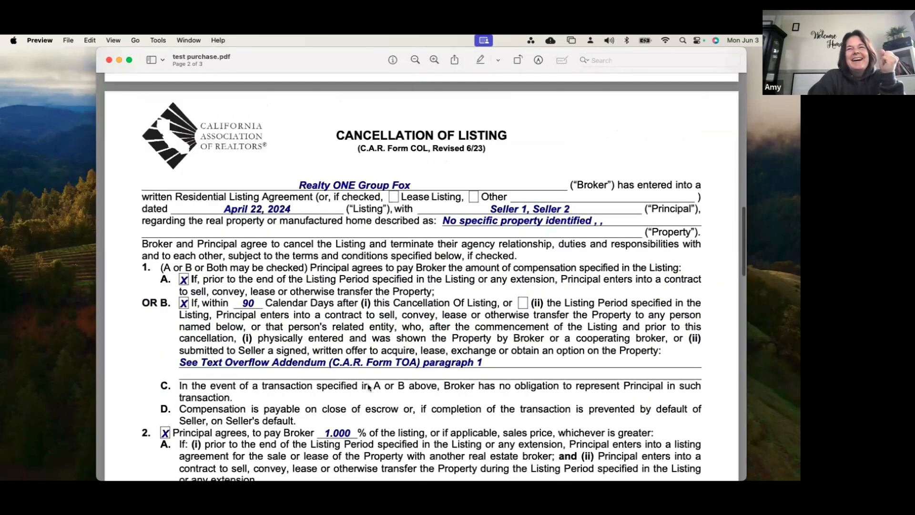
scroll(386, 351, down, 2)
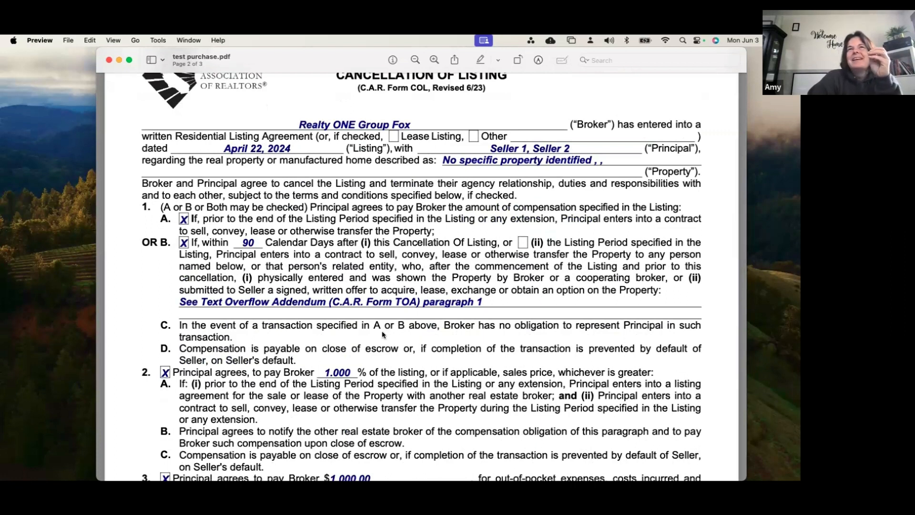
scroll(384, 335, down, 1)
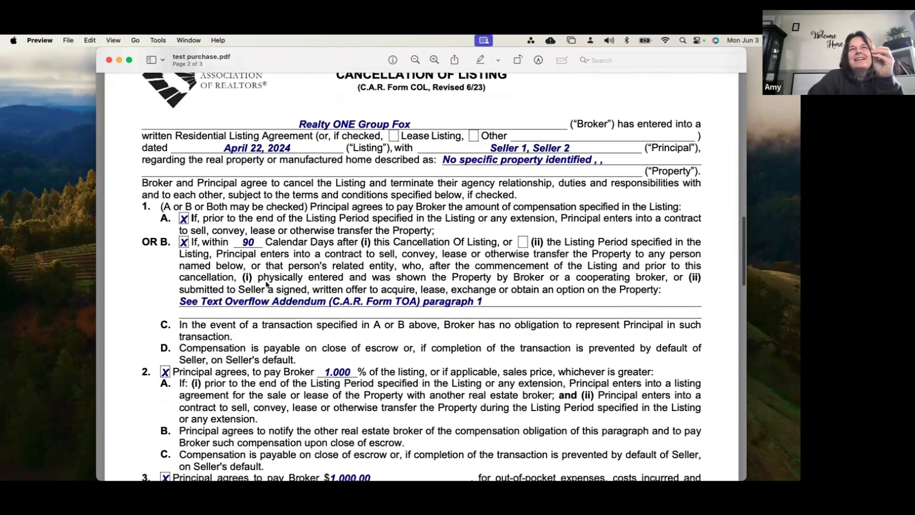
scroll(267, 284, down, 2)
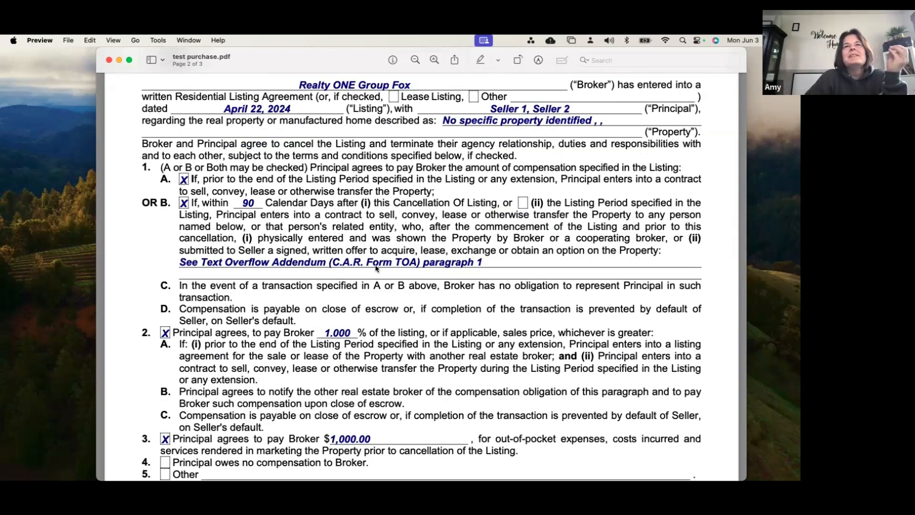
scroll(376, 265, down, 3)
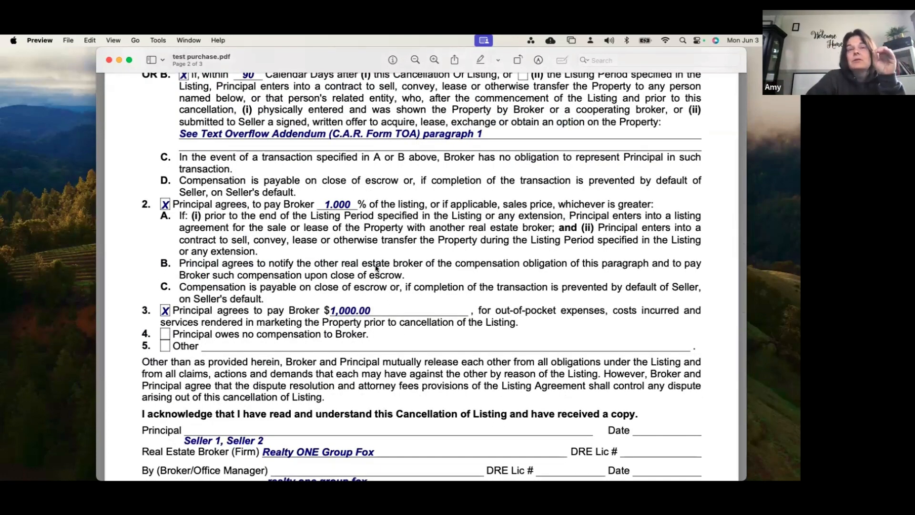
scroll(376, 268, down, 2)
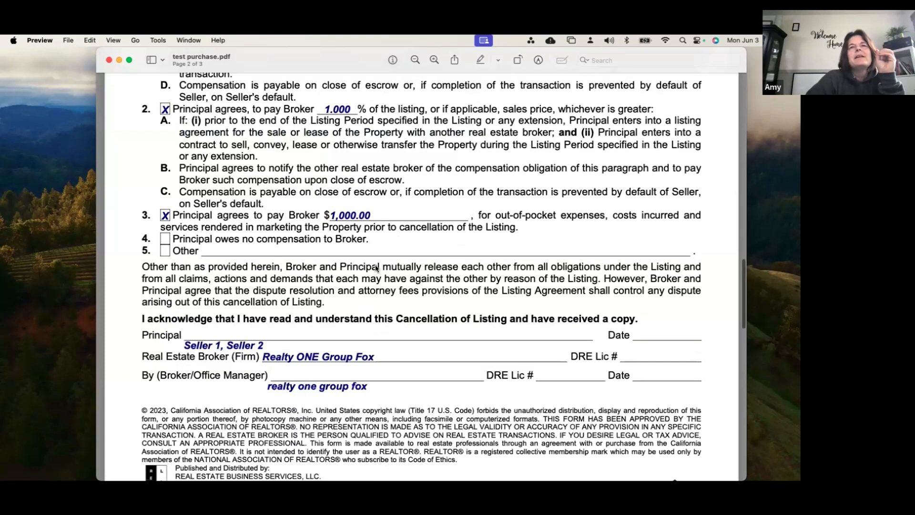
Examine the Text Overflow Addendum's paragraph 1B text and signature lines, and compare them with the Cancellation of Listing
scroll(376, 268, down, 15)
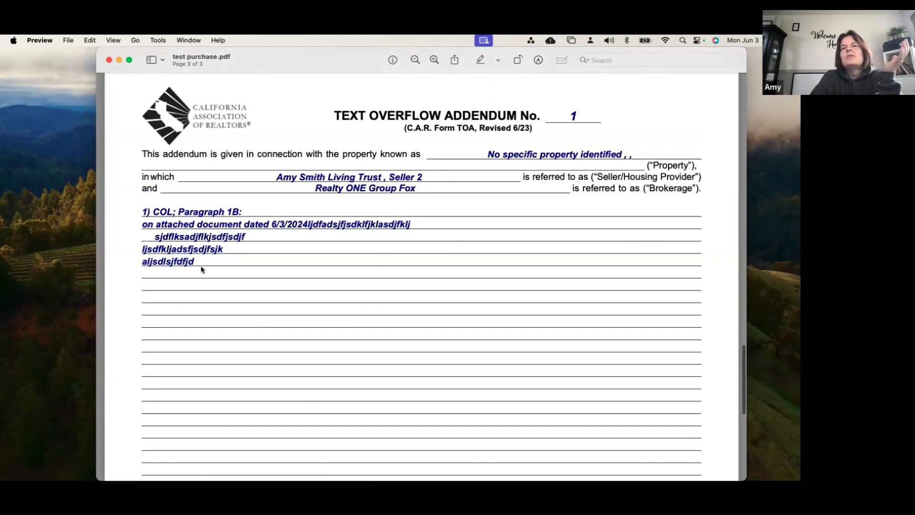
scroll(201, 269, down, 3)
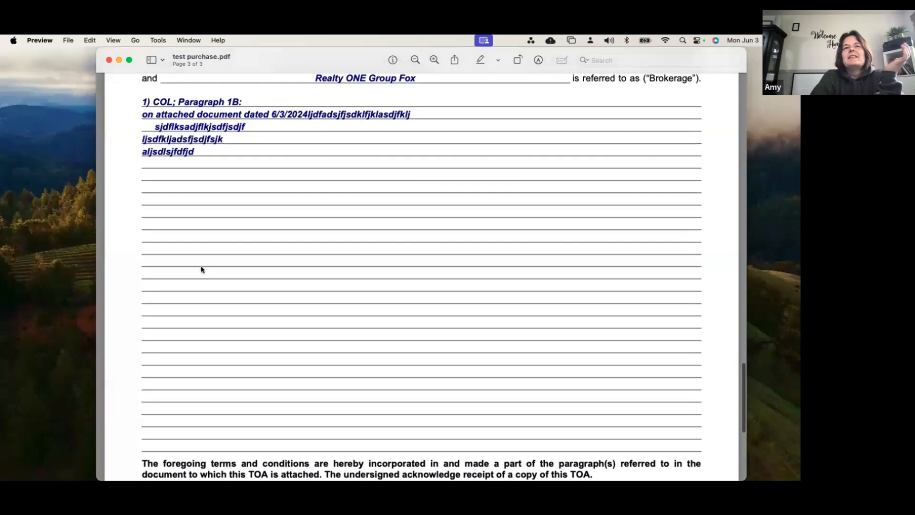
scroll(304, 365, down, 3)
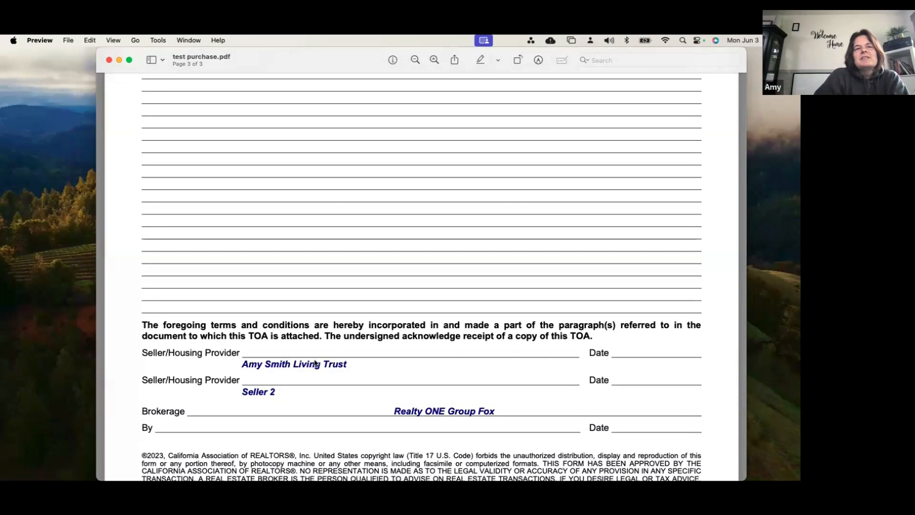
scroll(456, 428, up, 5)
scroll(456, 431, up, 5)
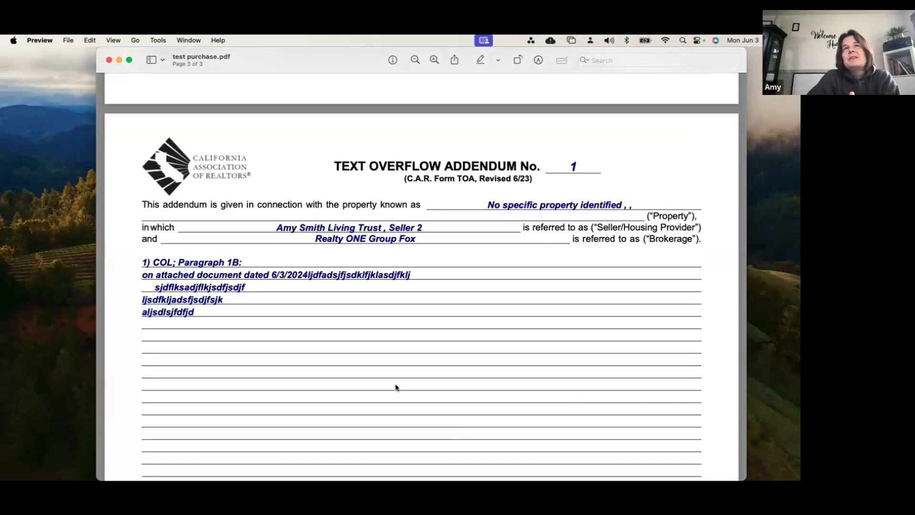
scroll(396, 387, up, 10)
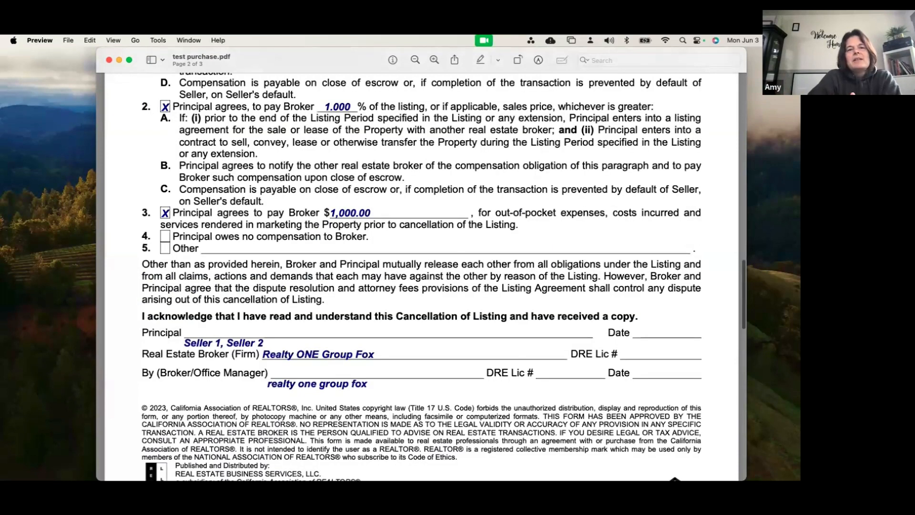
scroll(422, 276, up, 3)
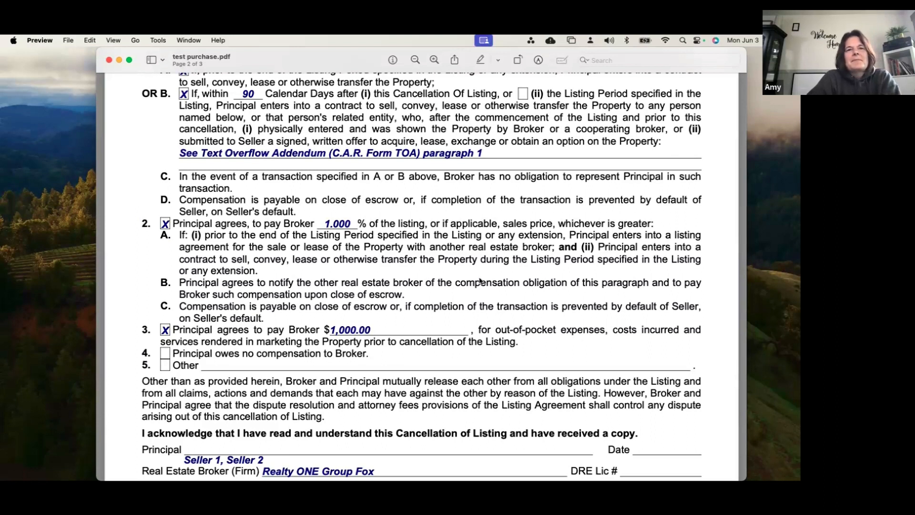
scroll(480, 281, up, 1)
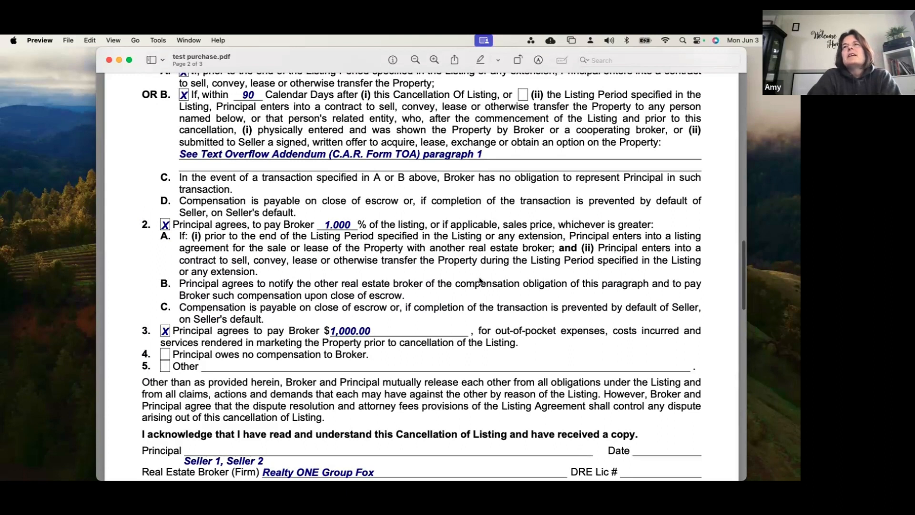
Switch to the test purchase forms in Chrome and search the California Association of REALTORS form library for "addend"
key(super+Tab)
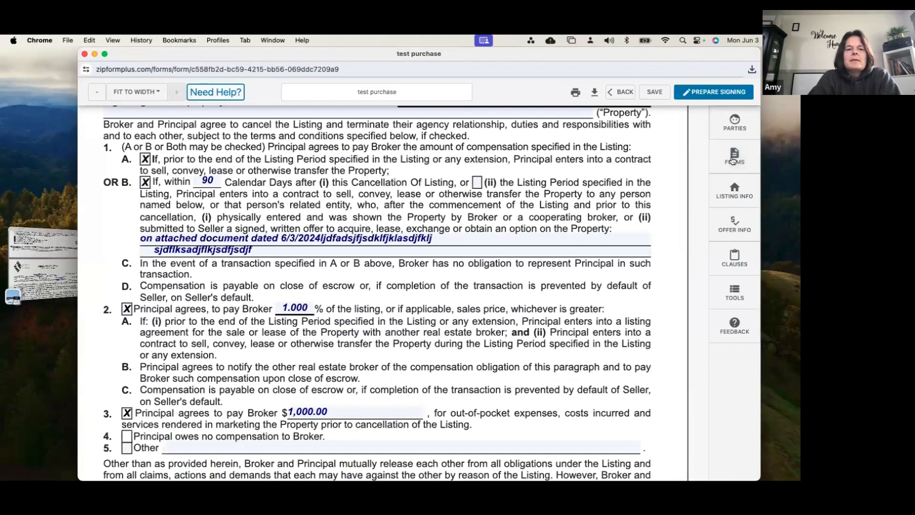
click(734, 161)
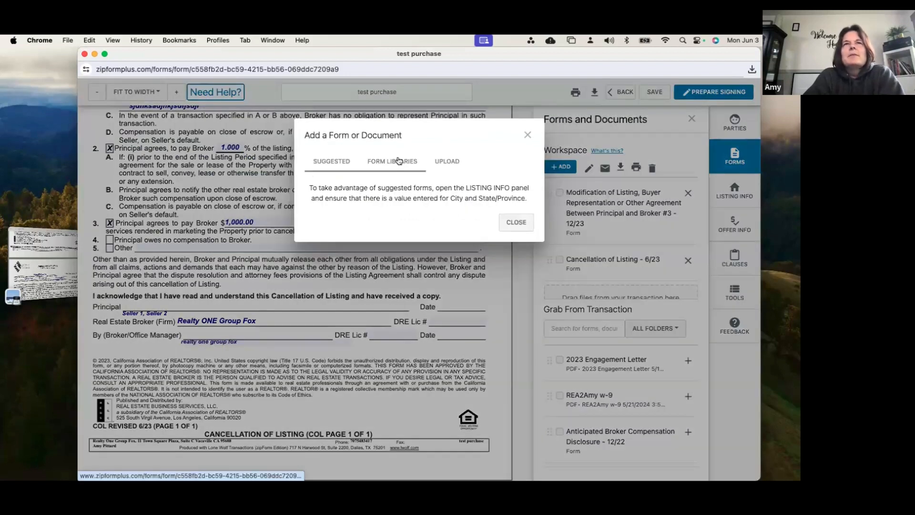
click(400, 161)
text(addend)
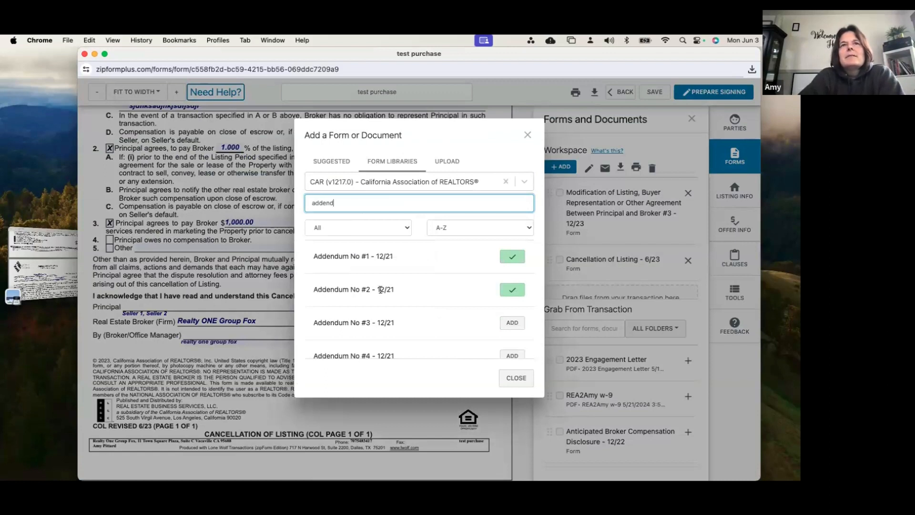
scroll(381, 289, down, 3)
scroll(381, 289, down, 2)
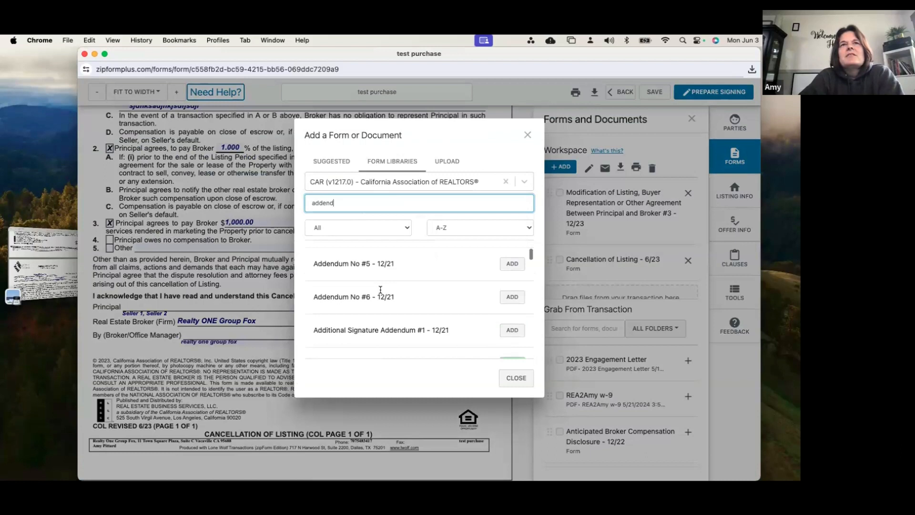
scroll(381, 290, down, 3)
scroll(381, 289, down, 2)
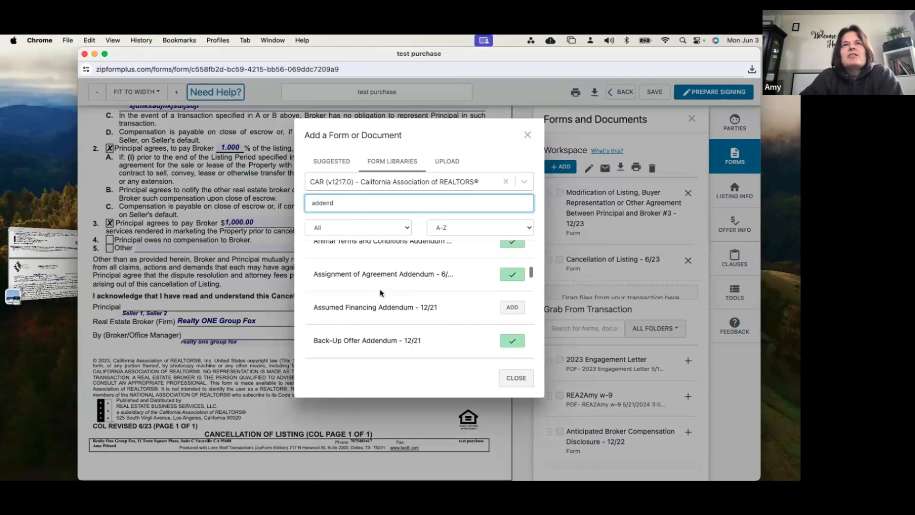
scroll(380, 293, up, 2)
Search the form library for "ASA" instead, add Additional Signature Addendum #3 - 12/21 to the workspace and open it
double_click(310, 200)
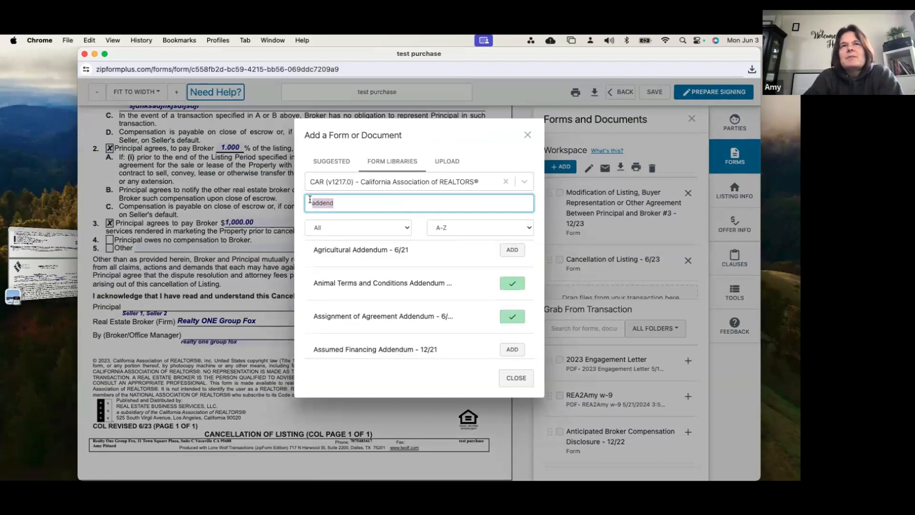
key(BackSpace)
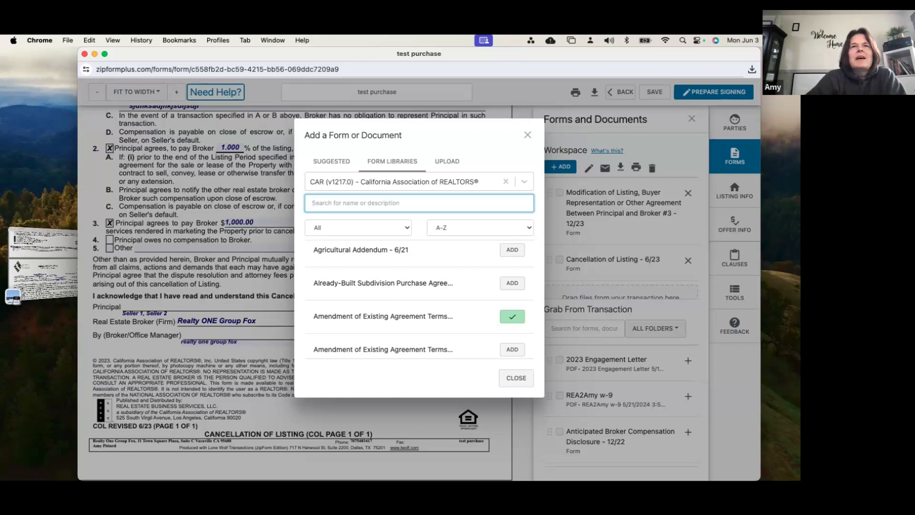
scroll(389, 237, up, 2)
text(ASA)
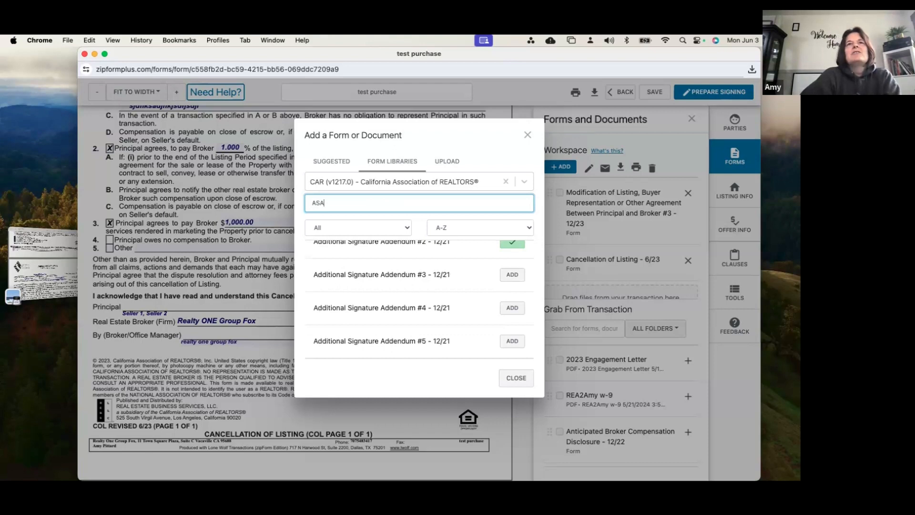
click(512, 275)
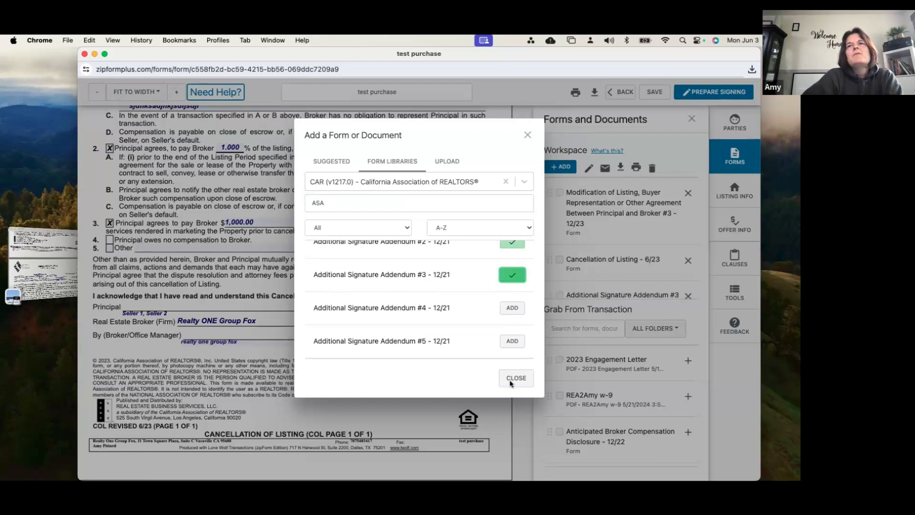
click(616, 244)
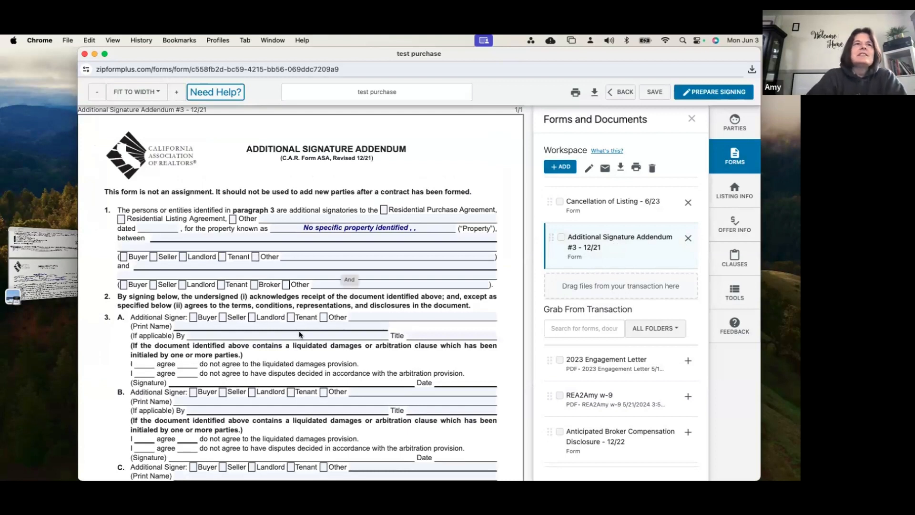
In paragraph 1 of the Additional Signature Addendum, mark Seller for the first party and Other for the agreement, entering "COL"
scroll(300, 333, down, 1)
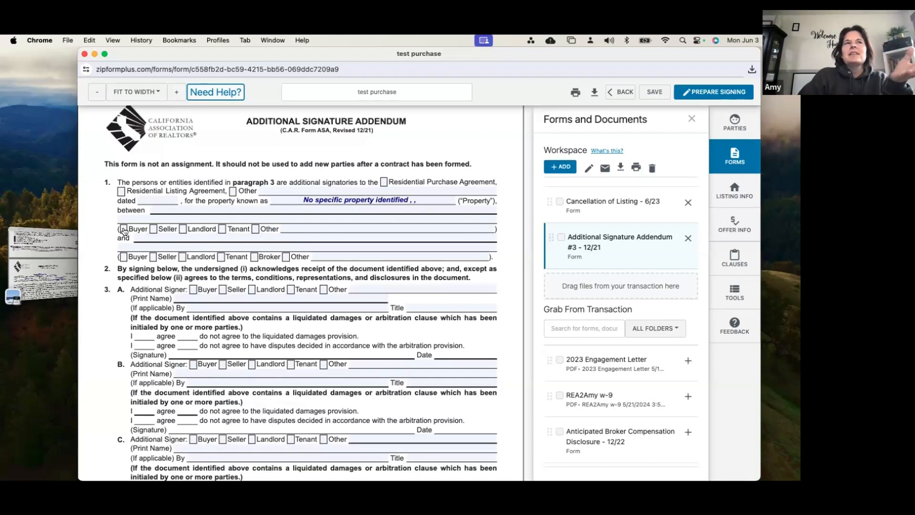
click(153, 229)
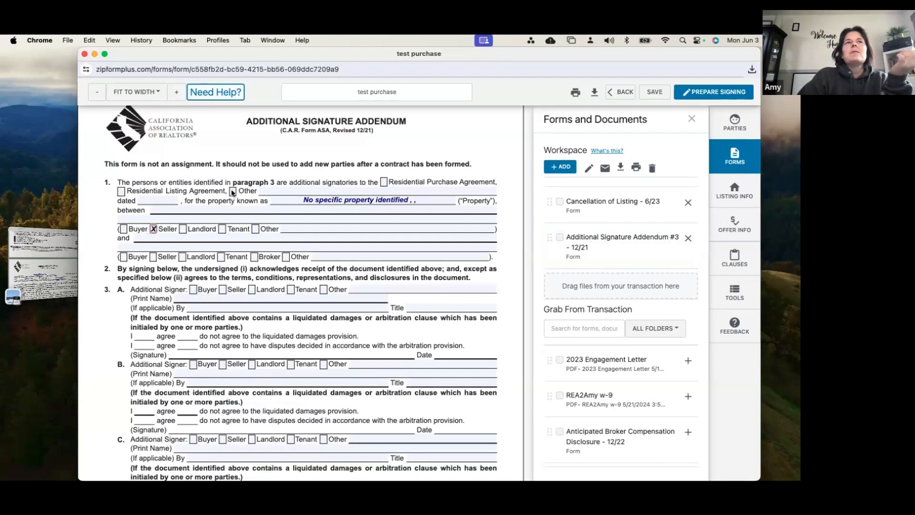
click(120, 192)
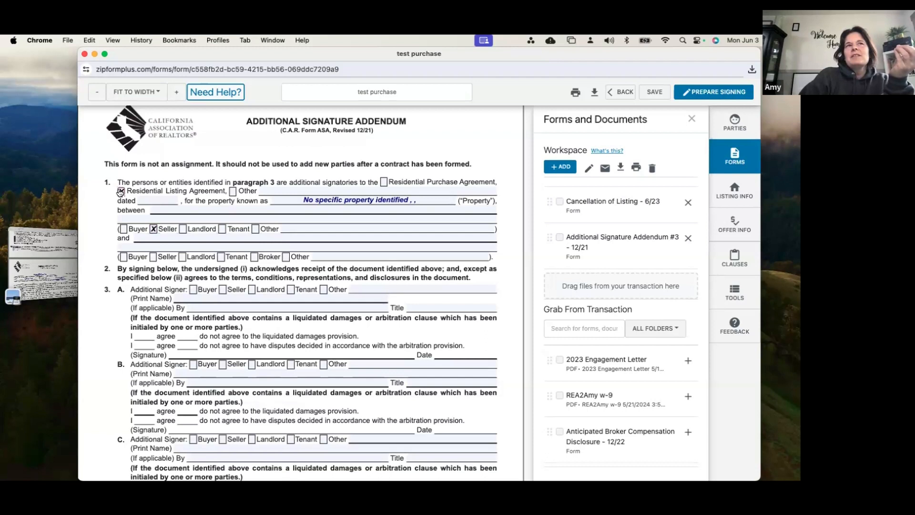
click(233, 192)
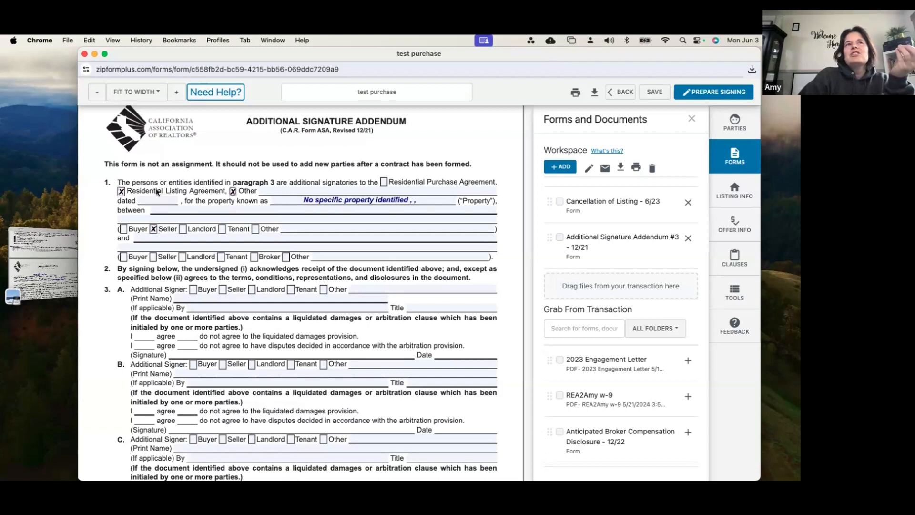
click(209, 194)
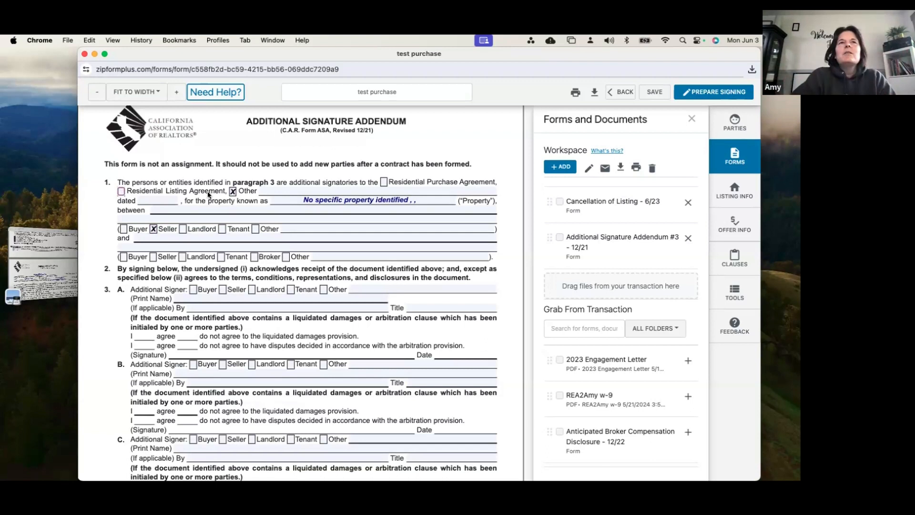
click(283, 192)
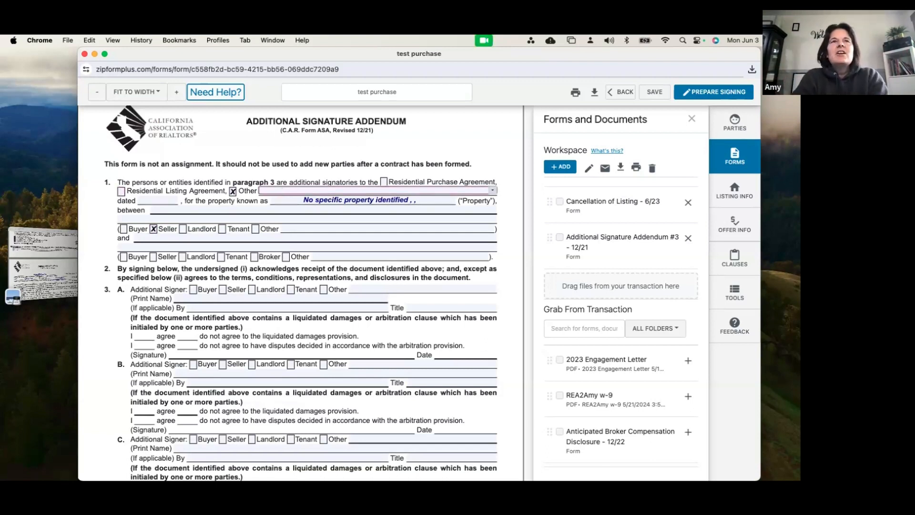
text(COL)
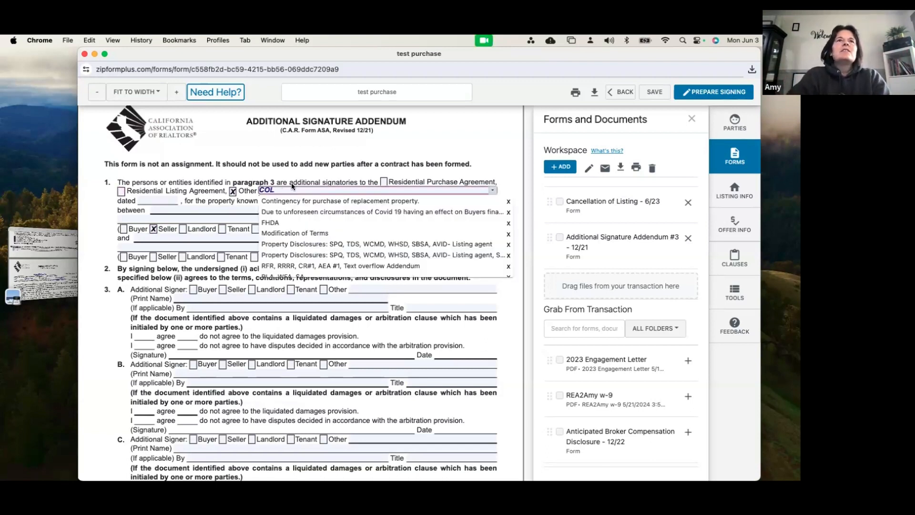
click(292, 185)
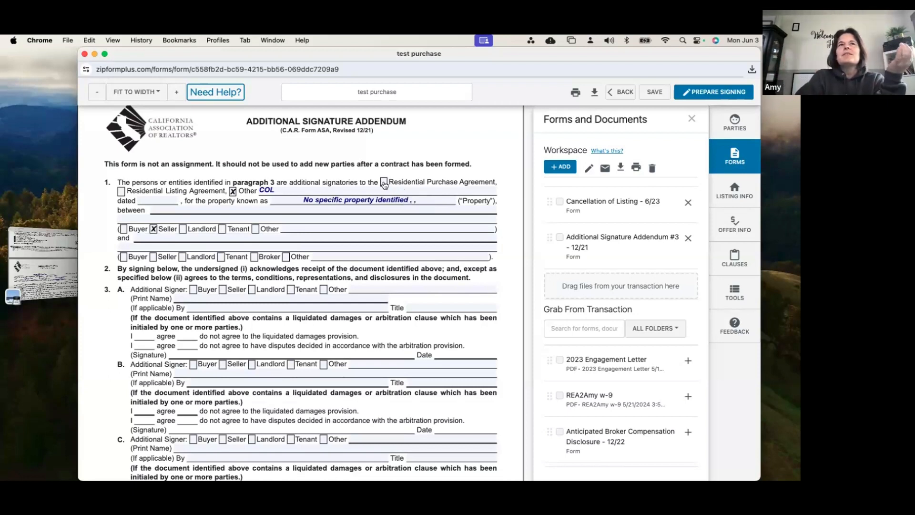
In the addendum's paragraph 1, replace the Other agreement text with "AD, PRBS, WFA, RPA-CA, BIA, FHA/VA AMENDATORY CLAUSE"
click(251, 192)
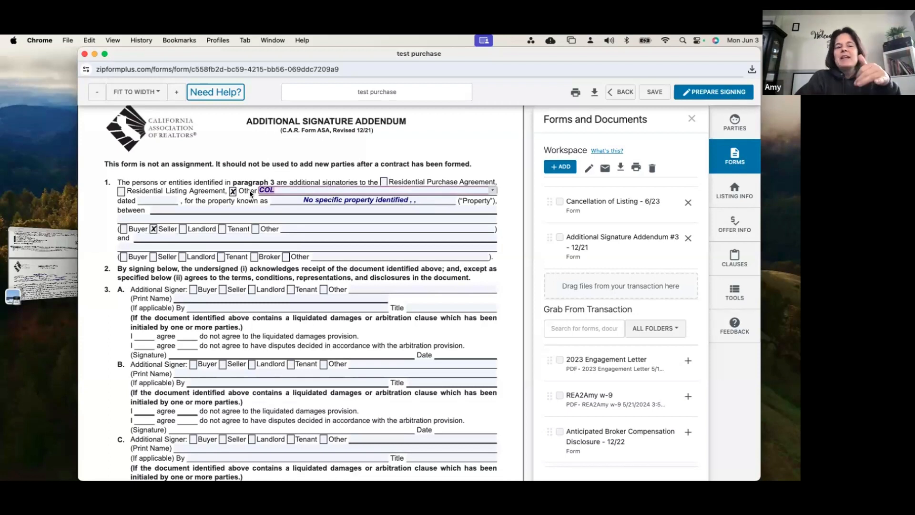
text(AD,)
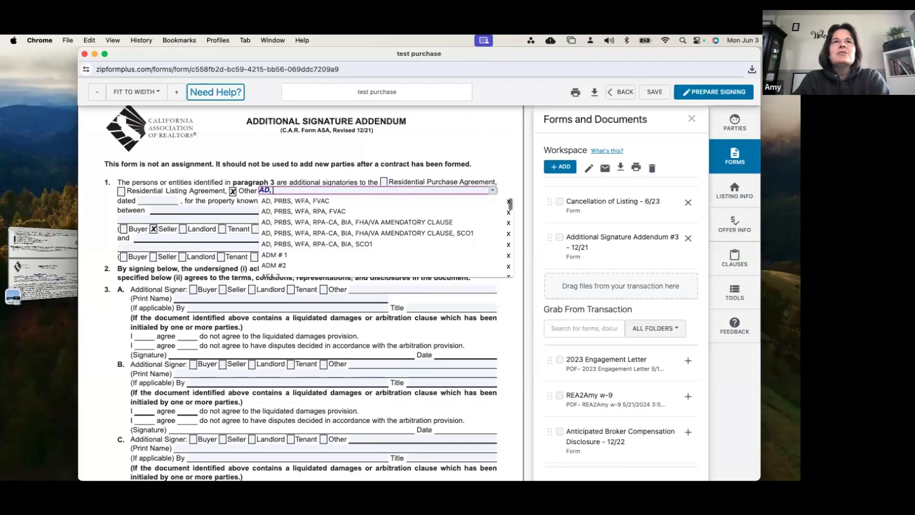
click(303, 223)
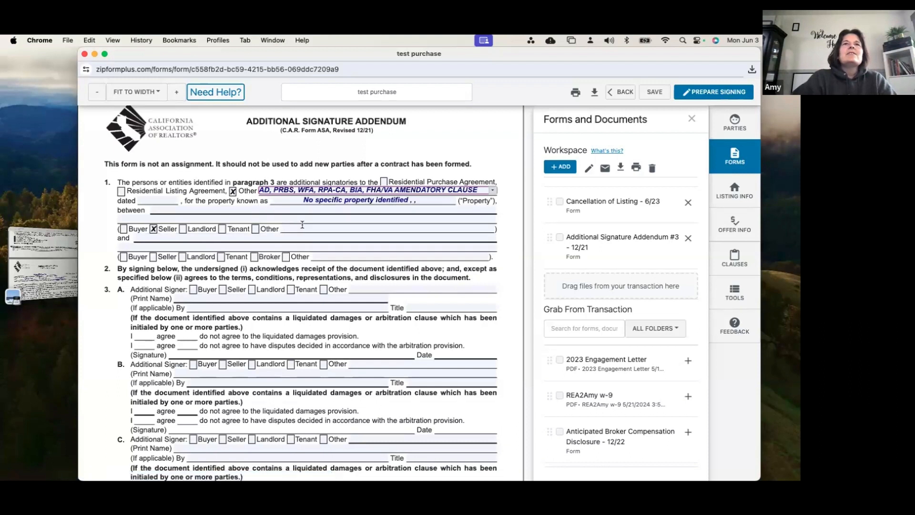
click(297, 171)
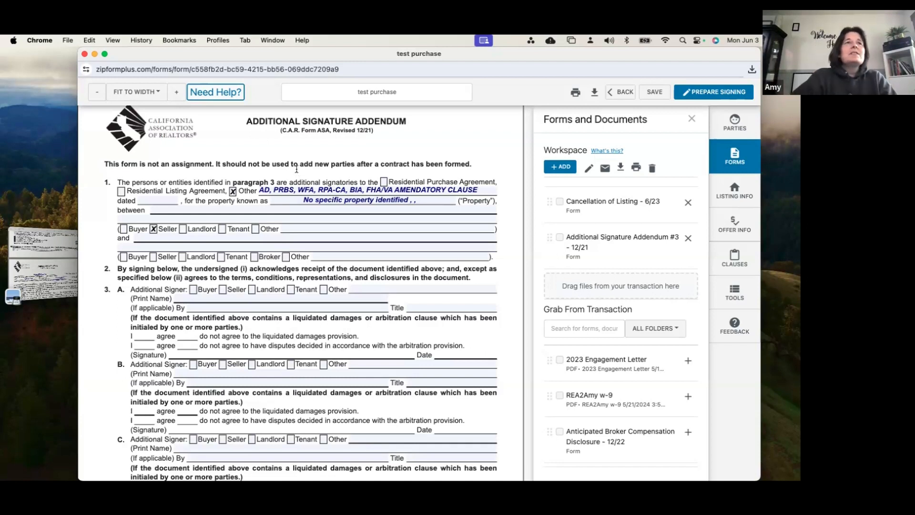
Mark Residential Listing Agreement in paragraph 1 and clear the text entered for the Other agreement
click(121, 192)
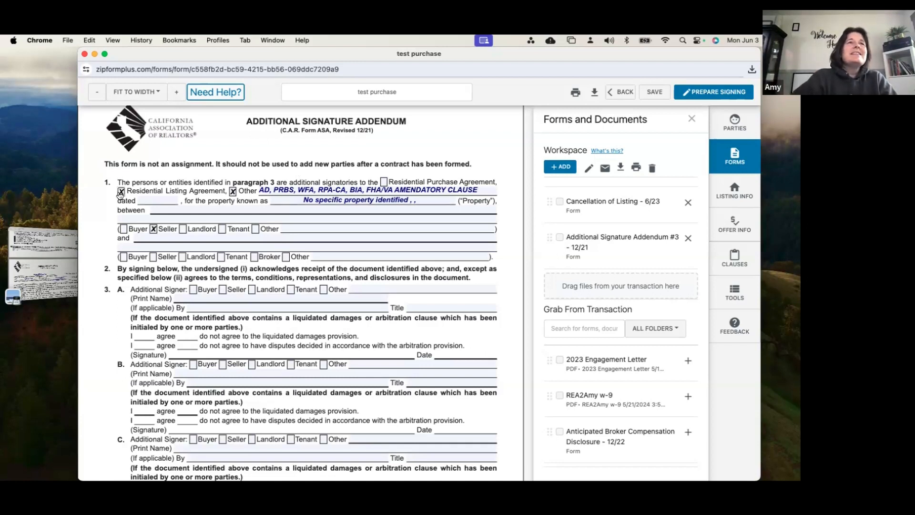
click(287, 189)
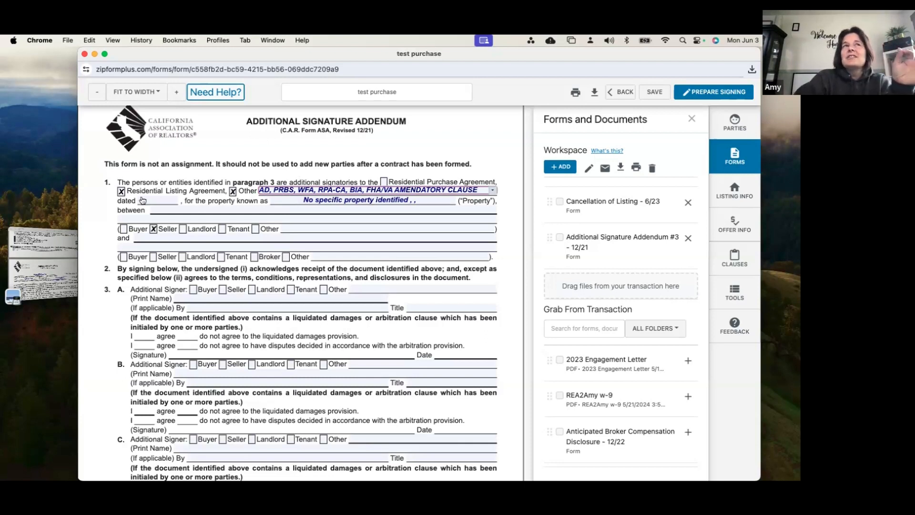
drag(258, 190, 478, 190)
key(BackSpace)
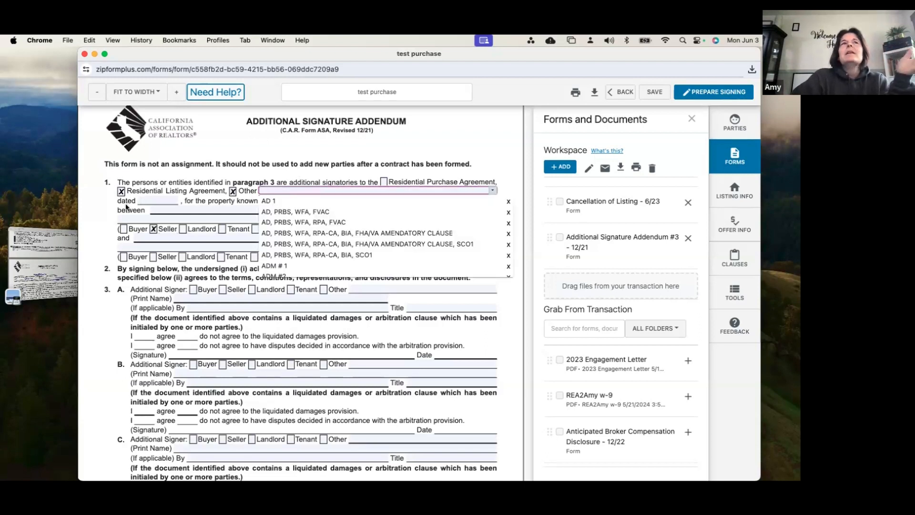
In paragraph 1, date the agreement 06/03/2024, unmark Residential Listing Agreement and enter "COL" as the Other agreement
click(158, 199)
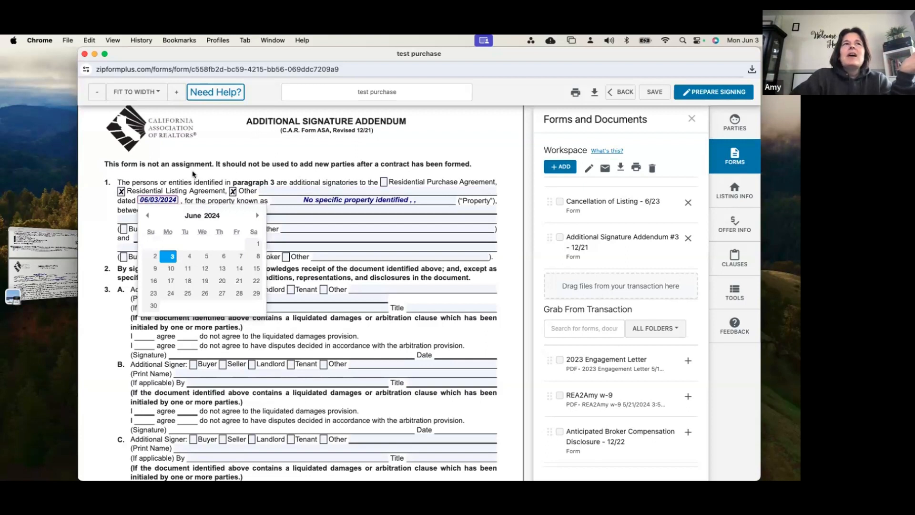
click(123, 192)
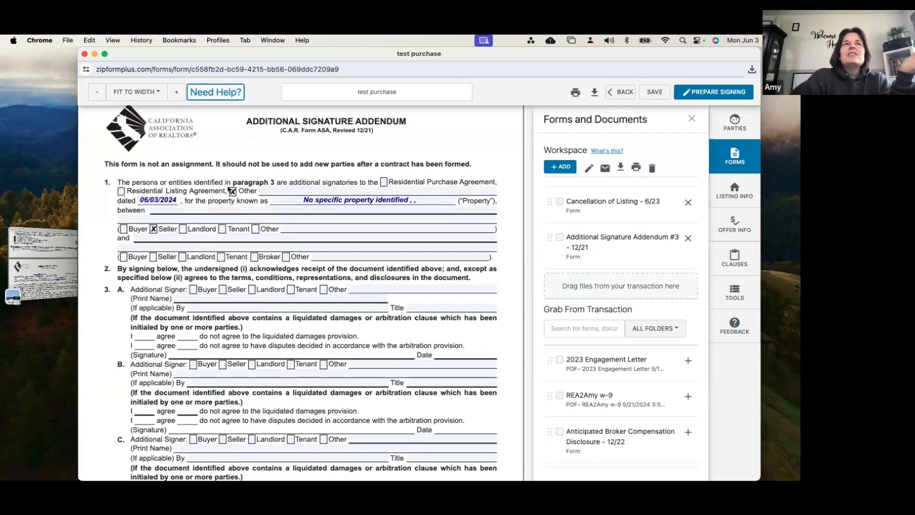
click(275, 190)
text(COL)
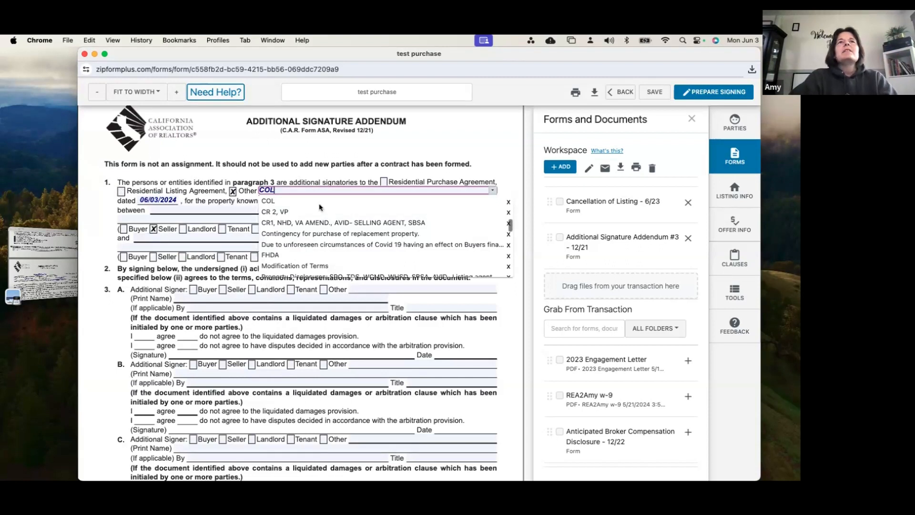
key(Tab)
click(335, 199)
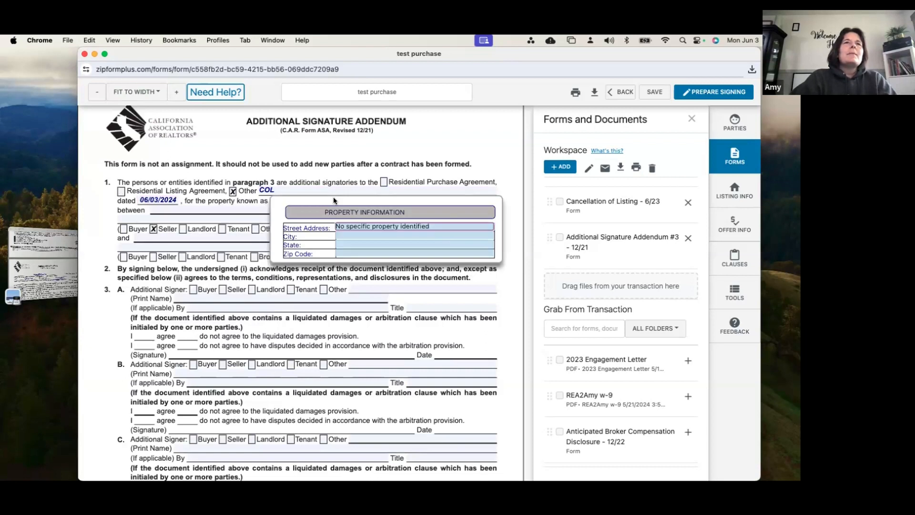
Enter "Seller 1, Seller 2, Seller, Seller 4" as the first party after "between" in paragraph 1
click(211, 209)
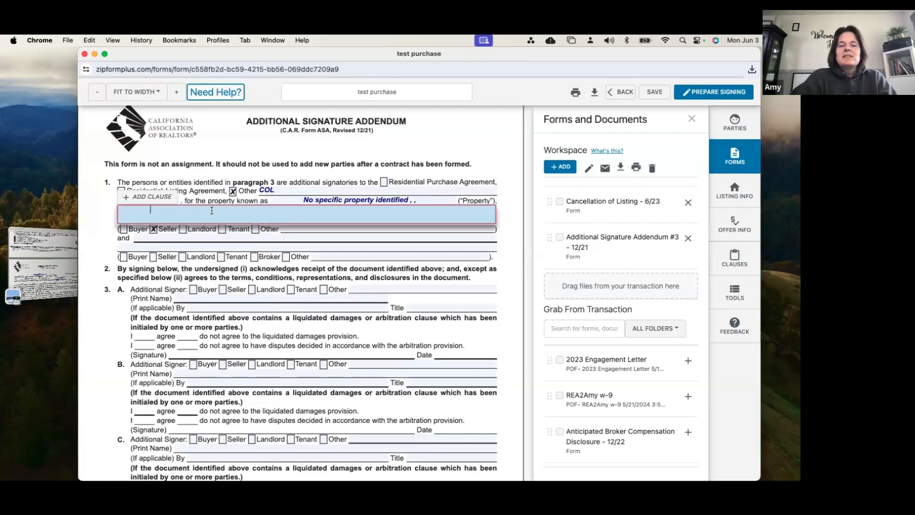
text(Sel)
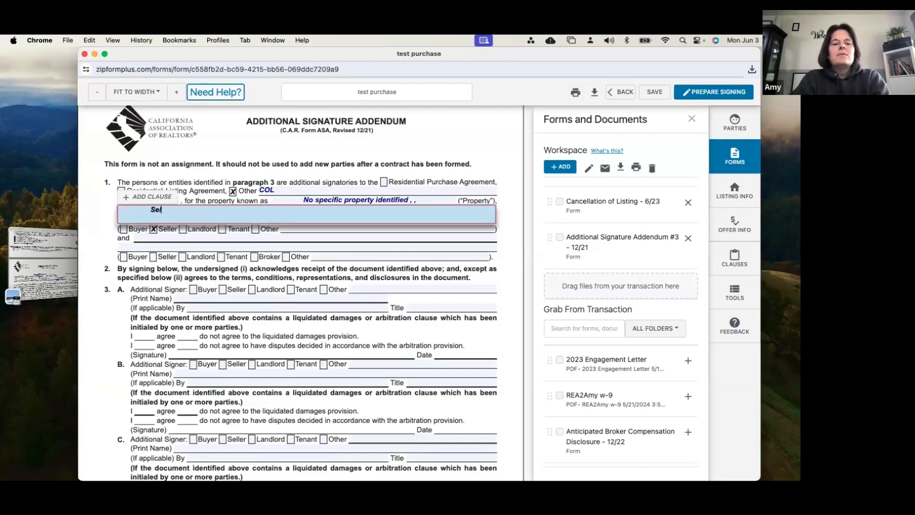
text(ler 1, Selle)
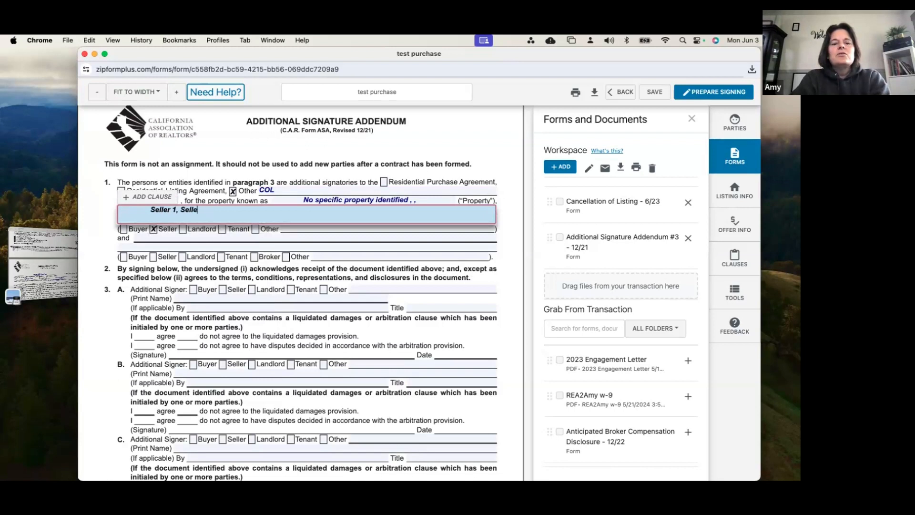
text(r 2)
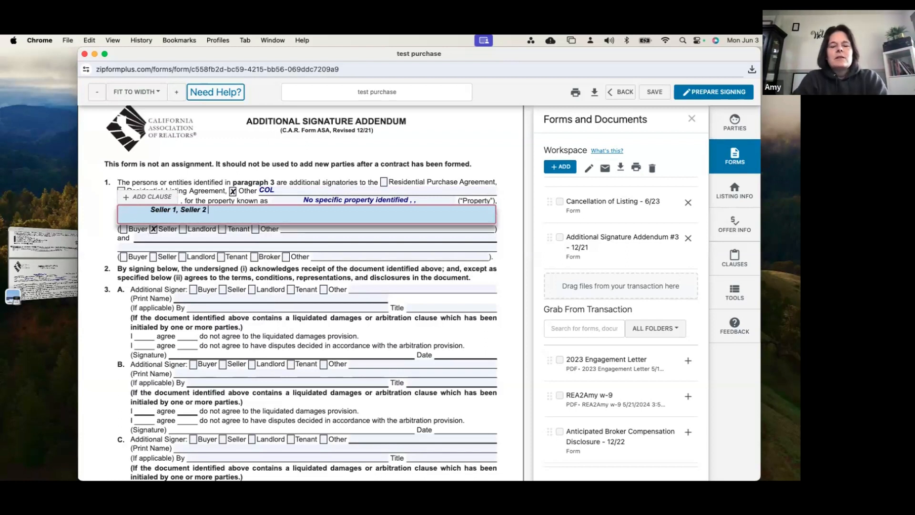
text(, Seller 3,)
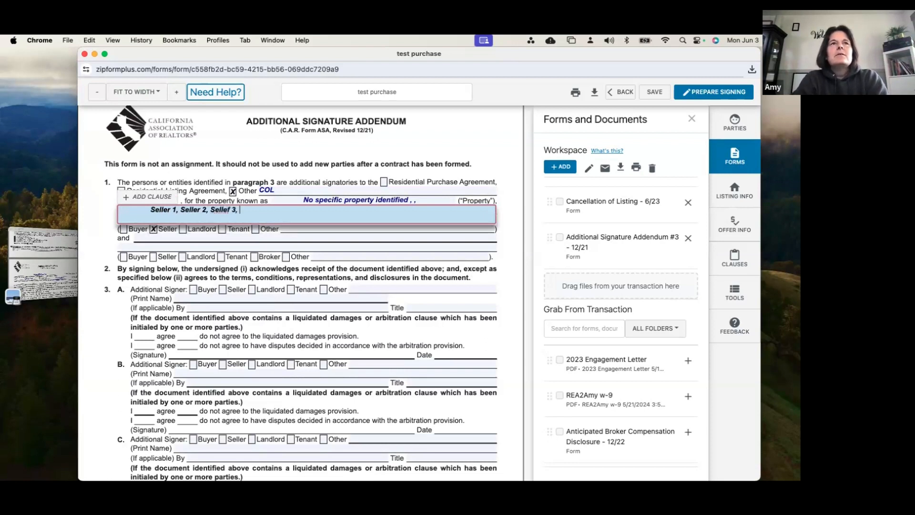
key(BackSpace)
key(BackSpace)
text(, Sel)
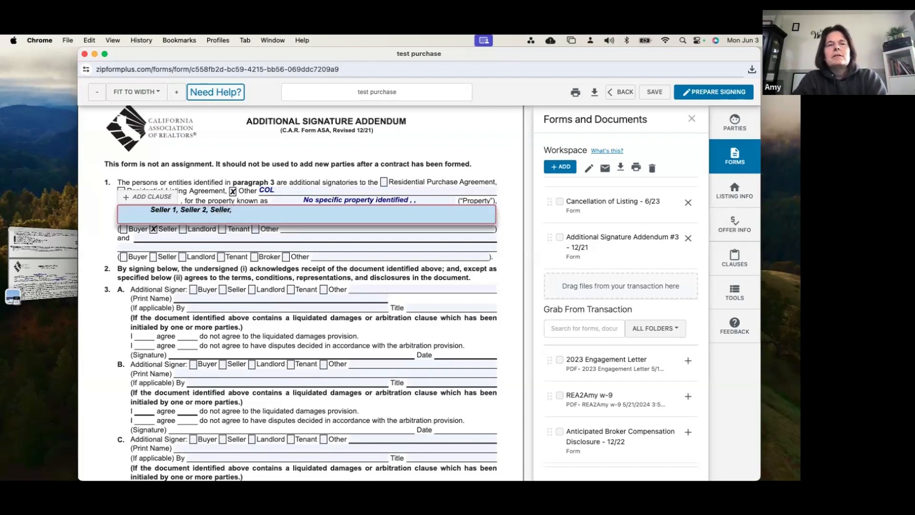
text(ler 4)
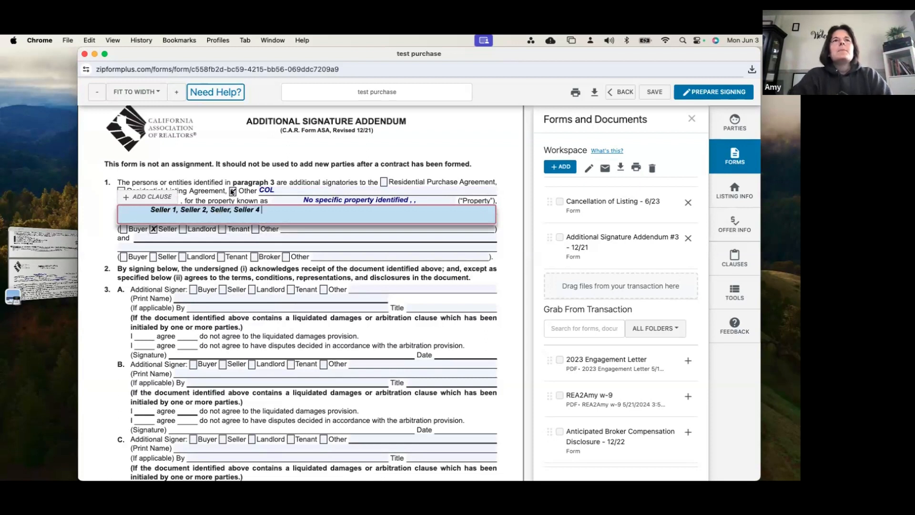
click(181, 237)
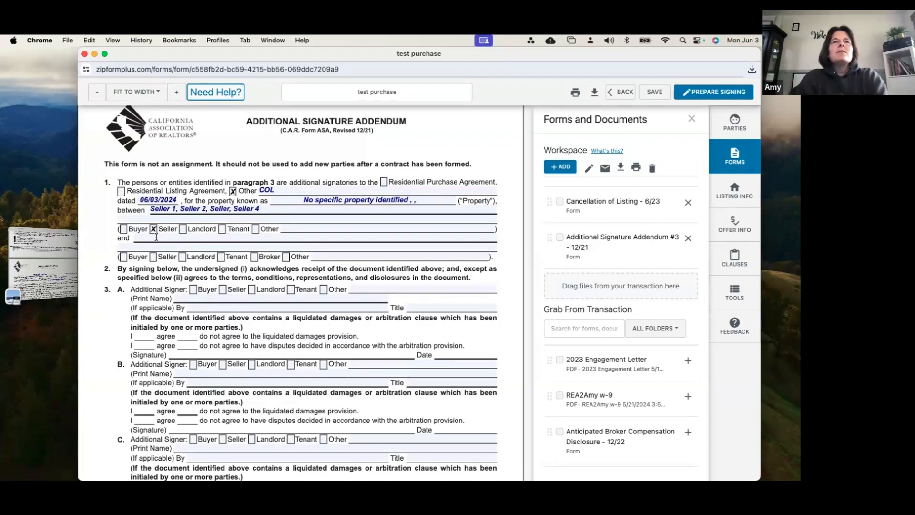
Enter "Realty ONE Group Fox" as the second party in paragraph 1 and mark it as Broker
click(156, 237)
text(RE)
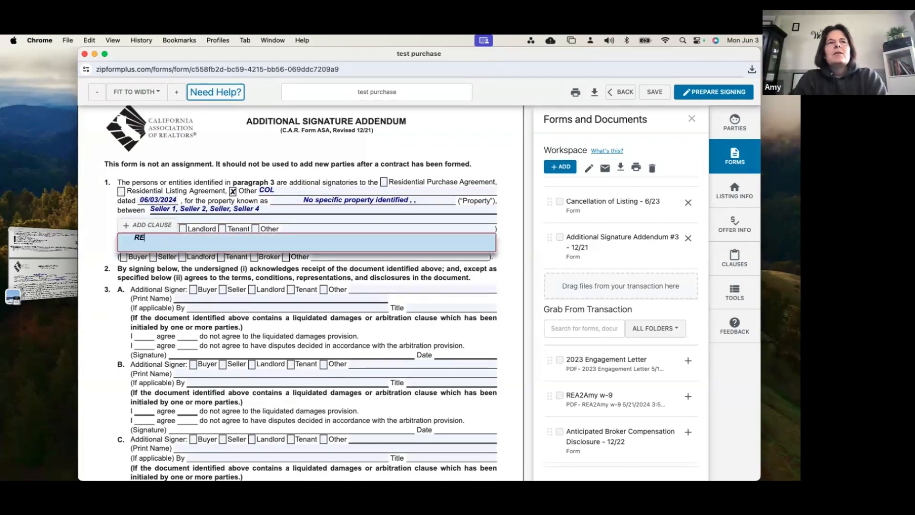
key(BackSpace)
text(ealty )
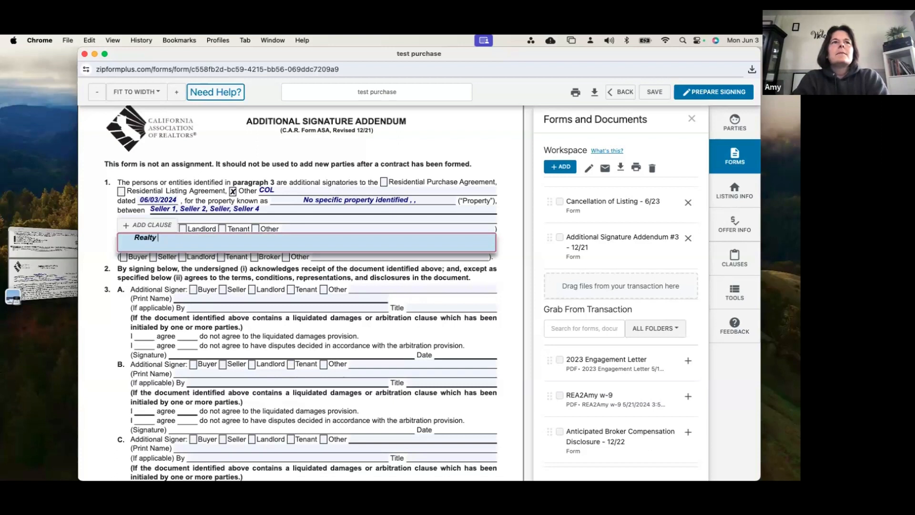
text(ONE Group Fox)
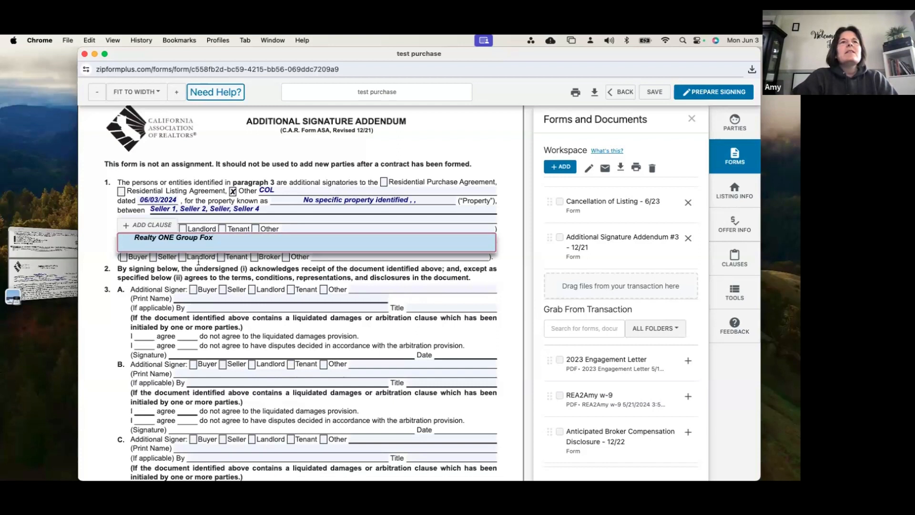
click(255, 258)
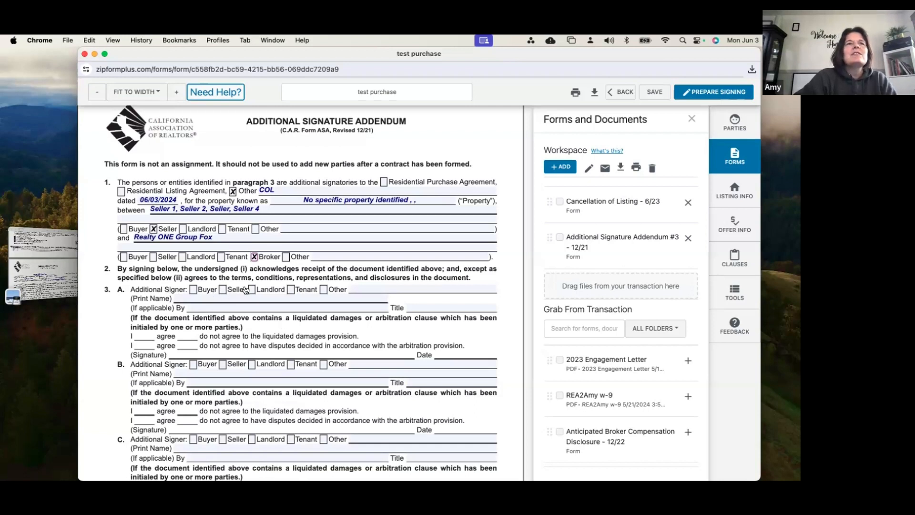
In paragraph 3A, mark the additional signer as Seller and enter the printed name "Seller 3"
click(222, 289)
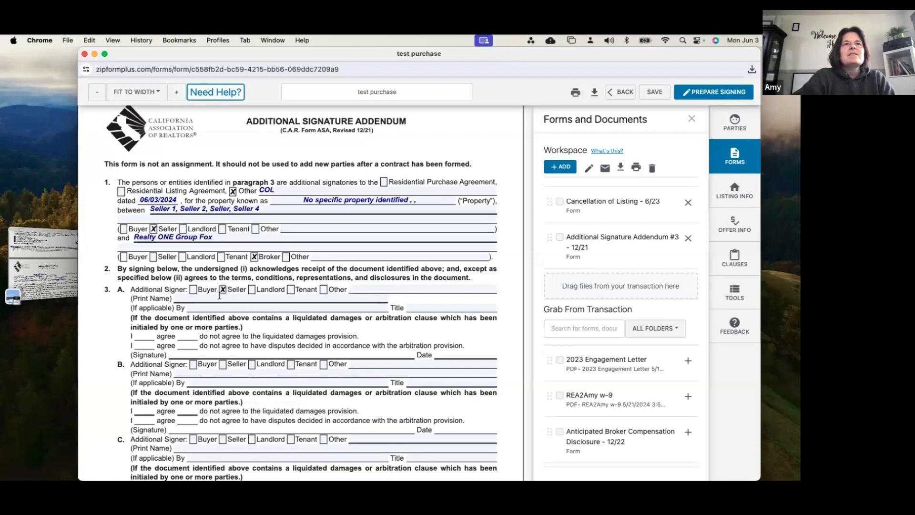
click(219, 299)
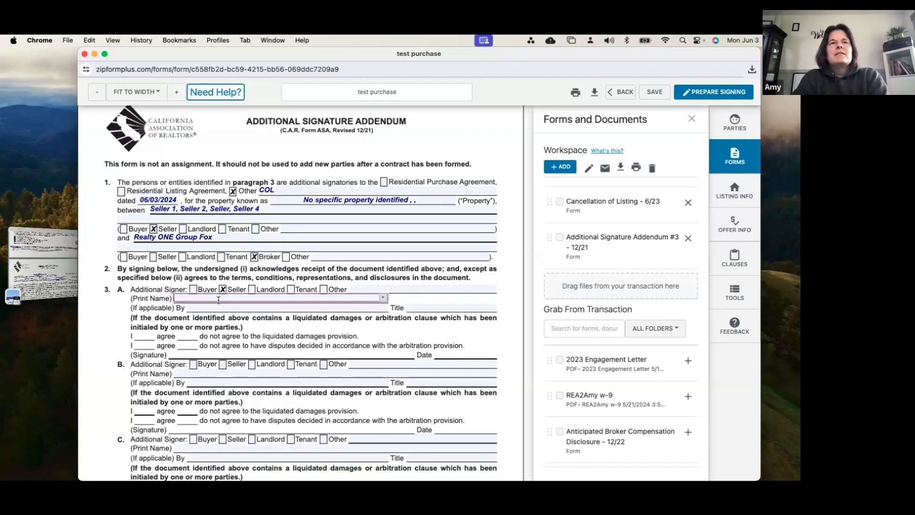
text(SEll)
key(BackSpace)
key(BackSpace)
key(BackSpace)
text(eller 3)
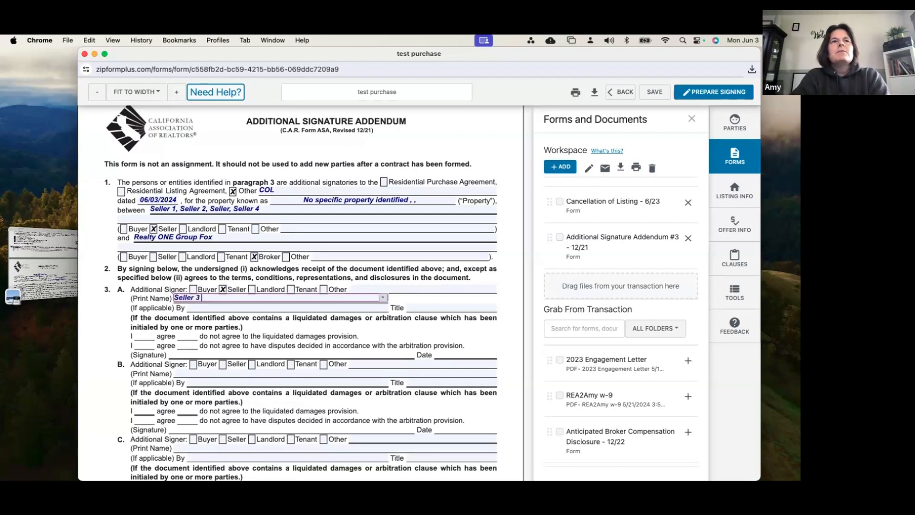
click(169, 315)
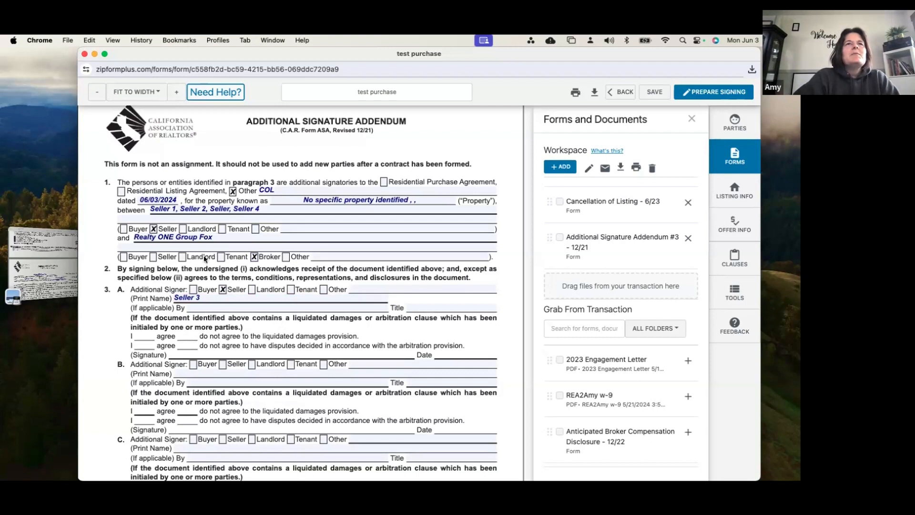
In paragraph 3B, mark the additional signer as Seller and enter the printed name "Selelr 4"
scroll(204, 255, down, 3)
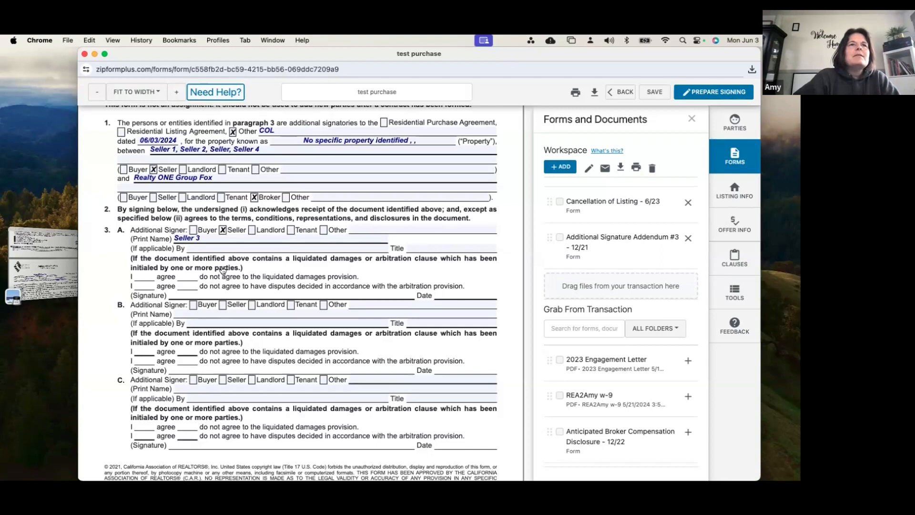
scroll(223, 270, down, 2)
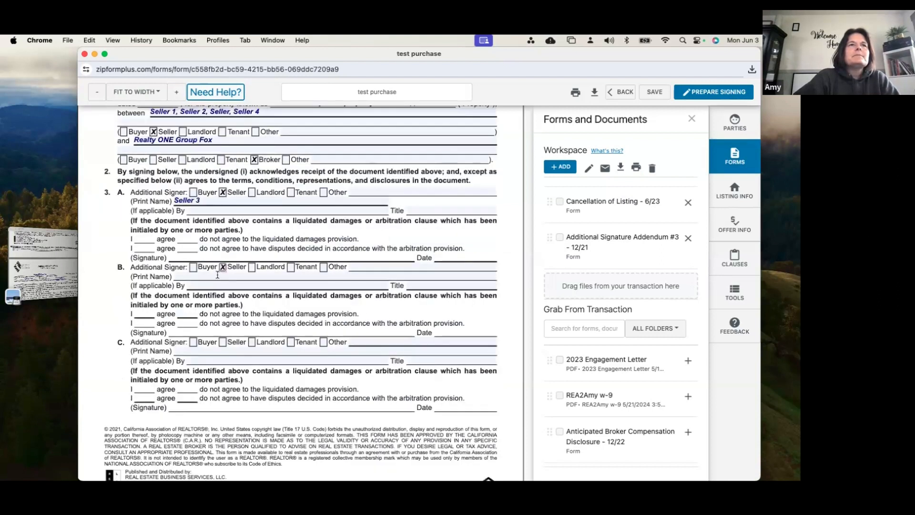
click(222, 267)
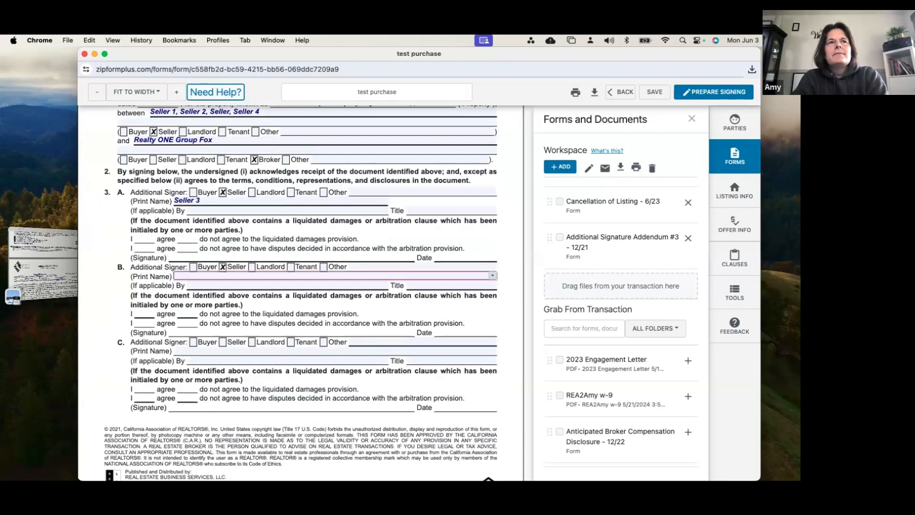
text(SE)
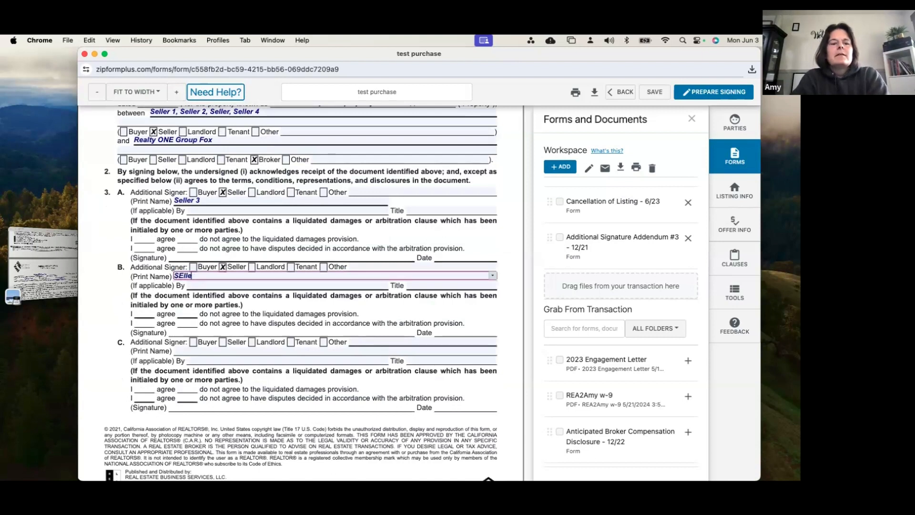
key(BackSpace)
text(elelr 4)
click(239, 306)
scroll(224, 313, down, 1)
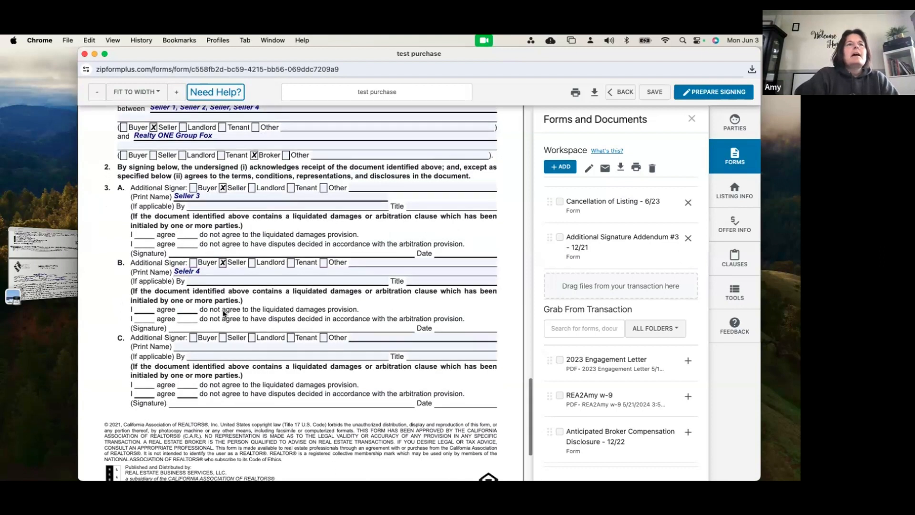
scroll(223, 313, down, 3)
scroll(215, 286, down, 1)
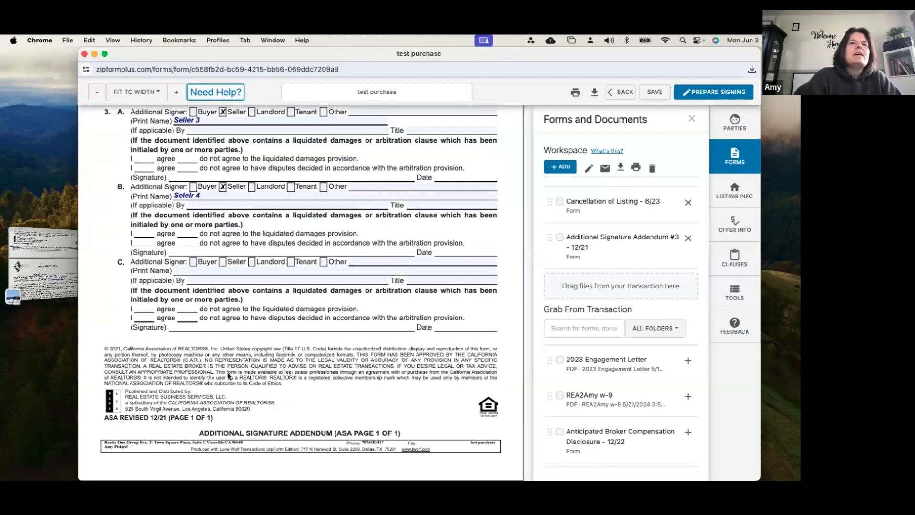
scroll(228, 375, down, 1)
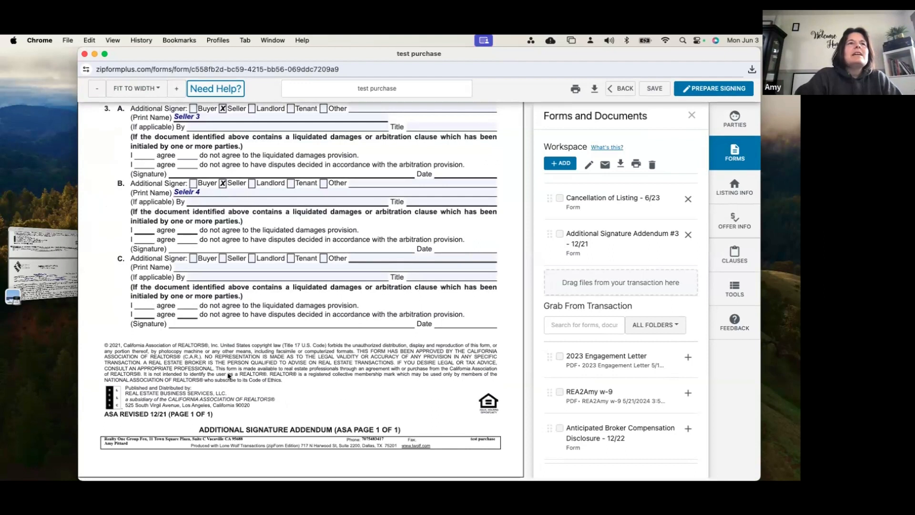
scroll(229, 375, up, 1)
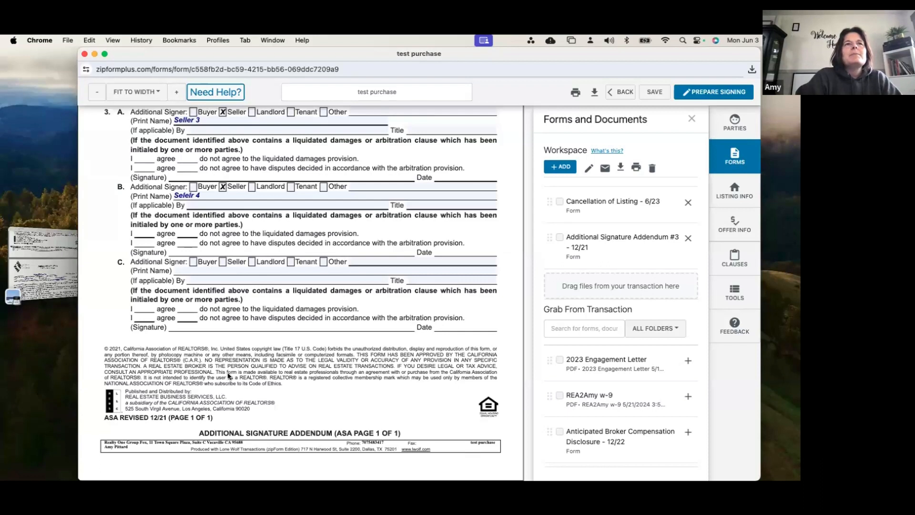
scroll(311, 284, up, 3)
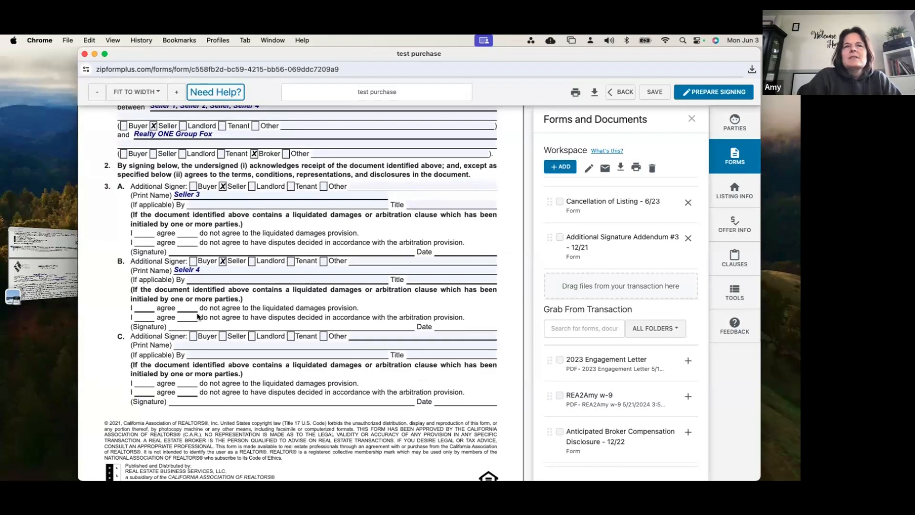
scroll(198, 316, down, 3)
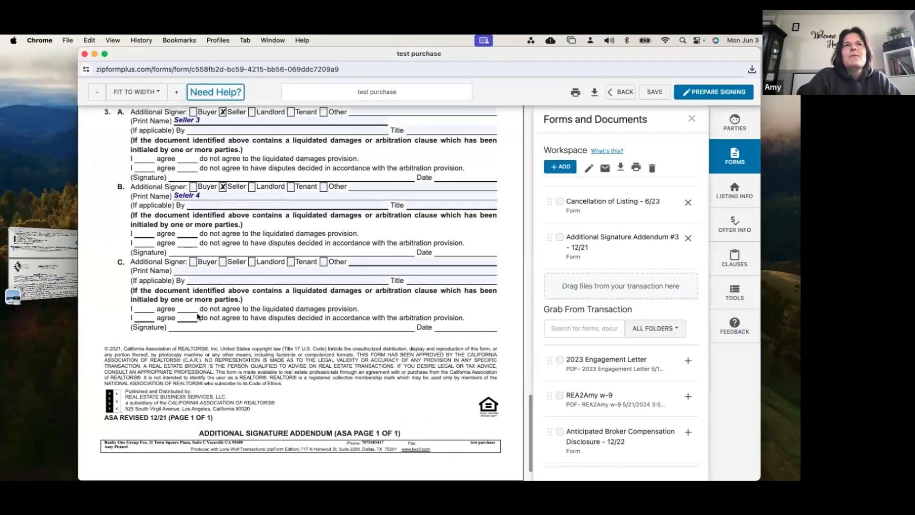
scroll(198, 316, up, 2)
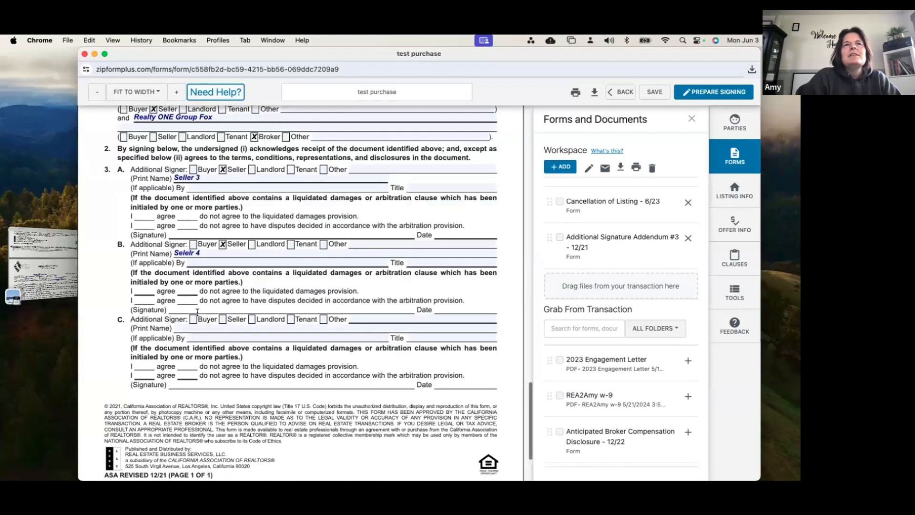
scroll(198, 316, up, 5)
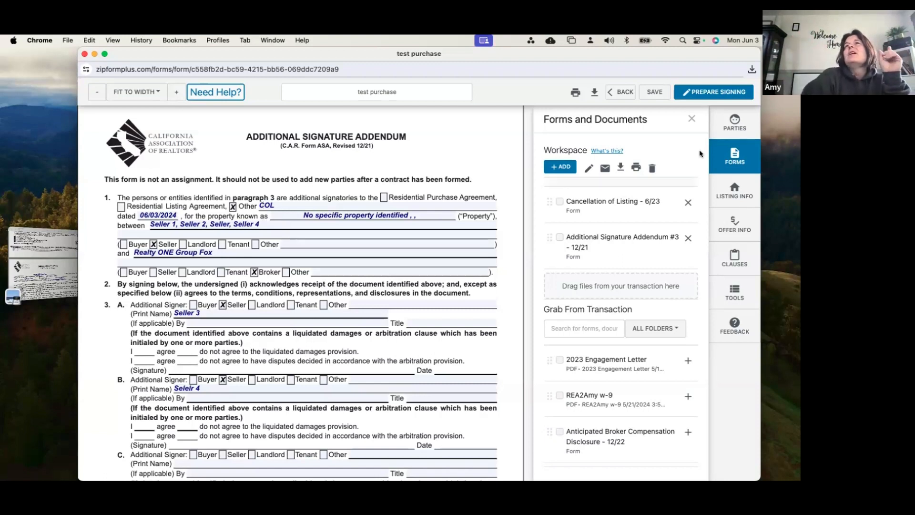
Try to create a signing from the workspace forms
click(710, 91)
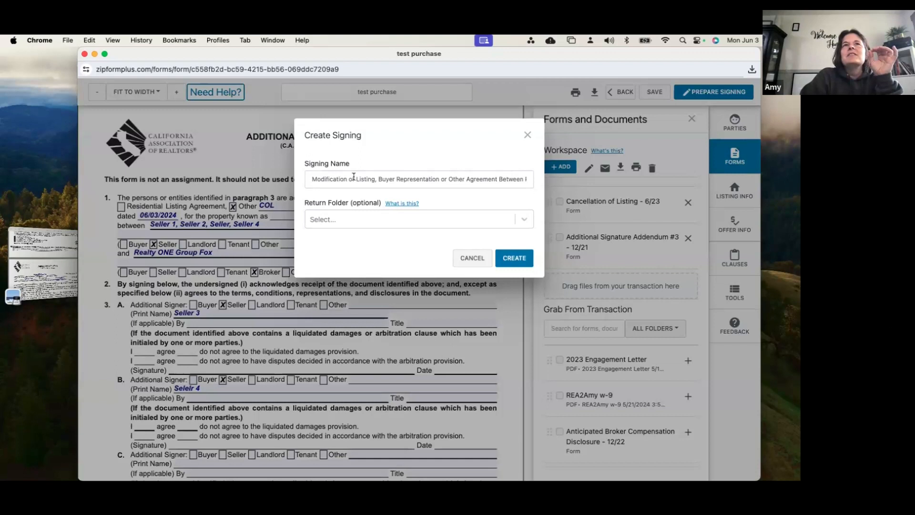
drag(354, 177, 546, 182)
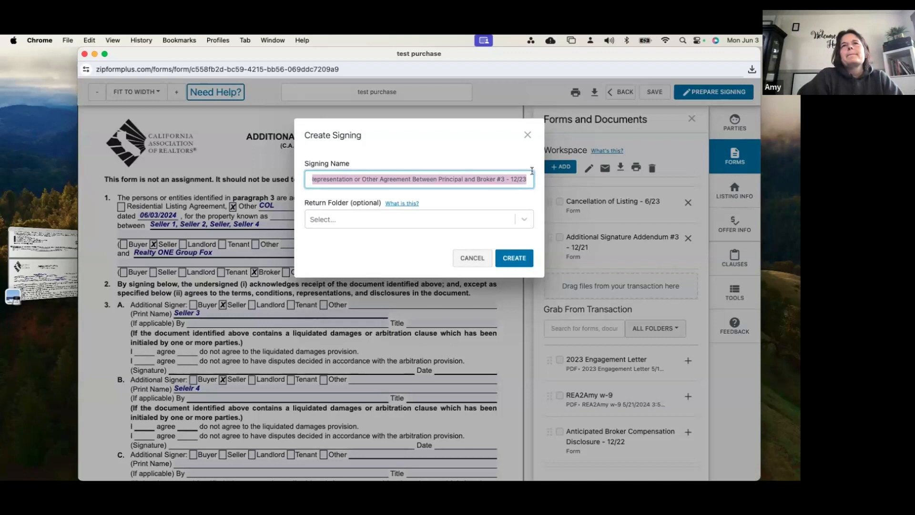
click(512, 256)
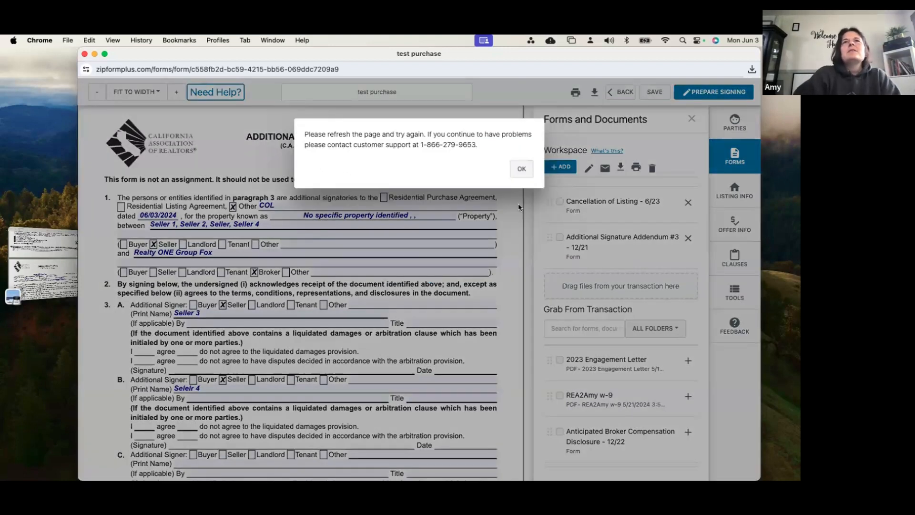
click(521, 169)
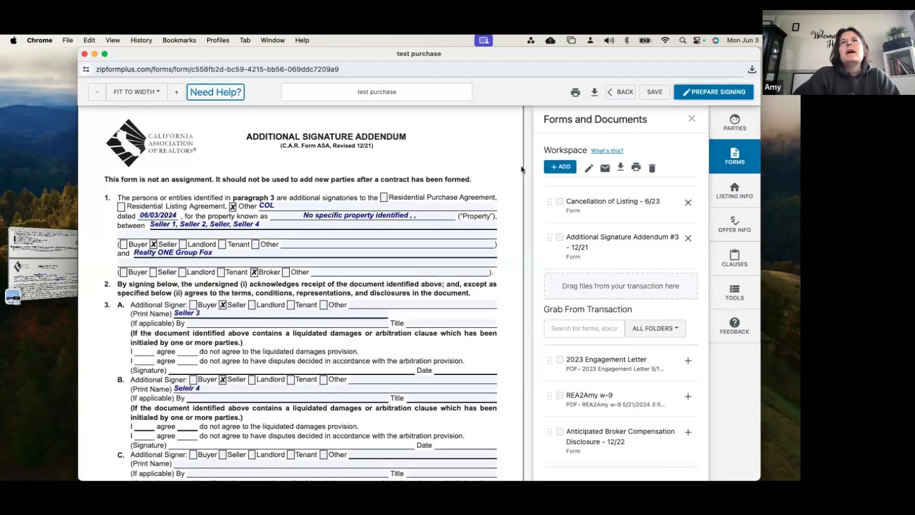
Return to the transaction's documents and select the Modification of Listing, Cancellation of Listing and Additional Signature Addendum forms for e-signing
click(615, 97)
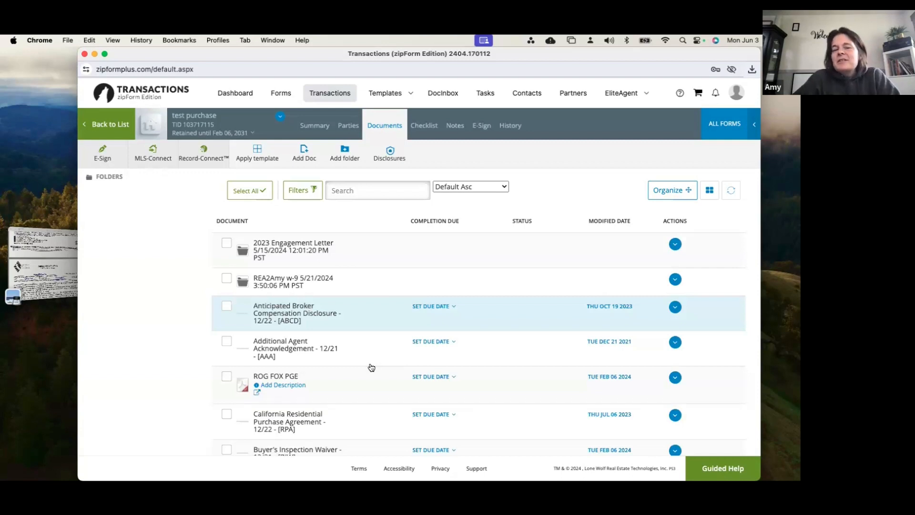
scroll(300, 357, down, 10)
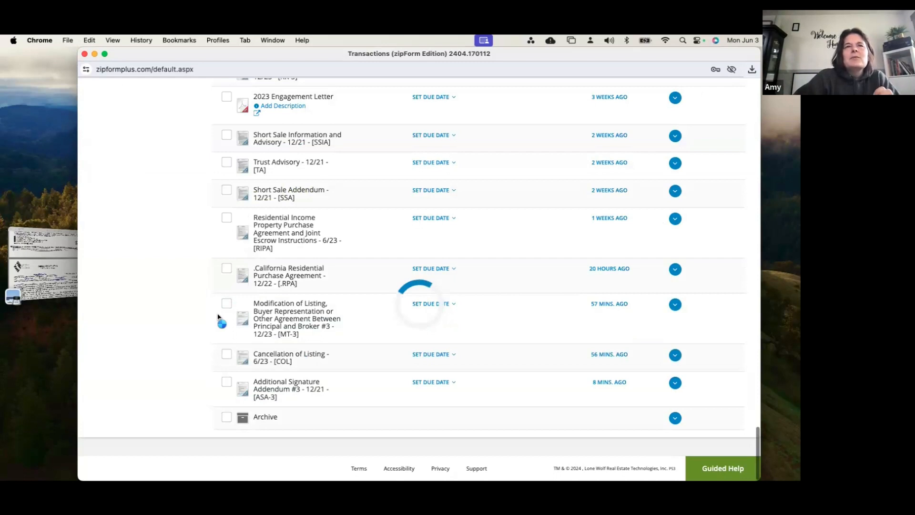
click(227, 303)
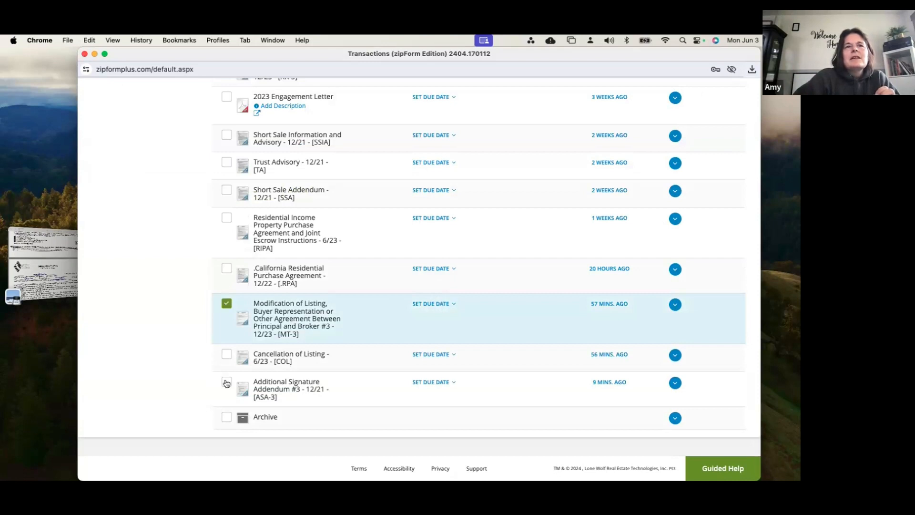
click(226, 354)
click(226, 382)
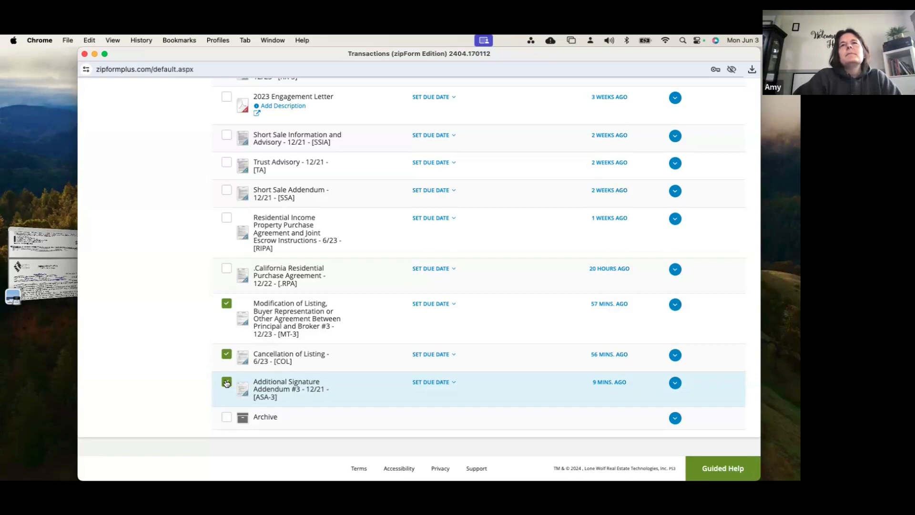
scroll(547, 272, up, 20)
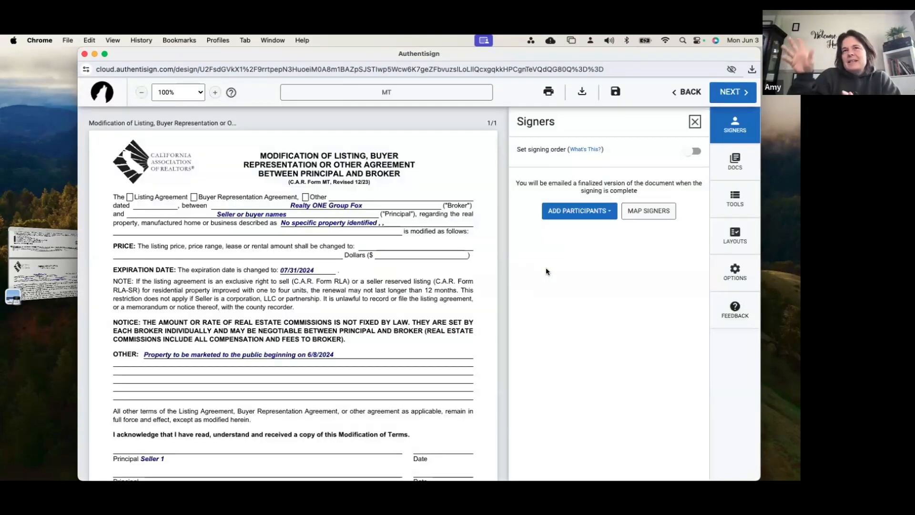
click(583, 217)
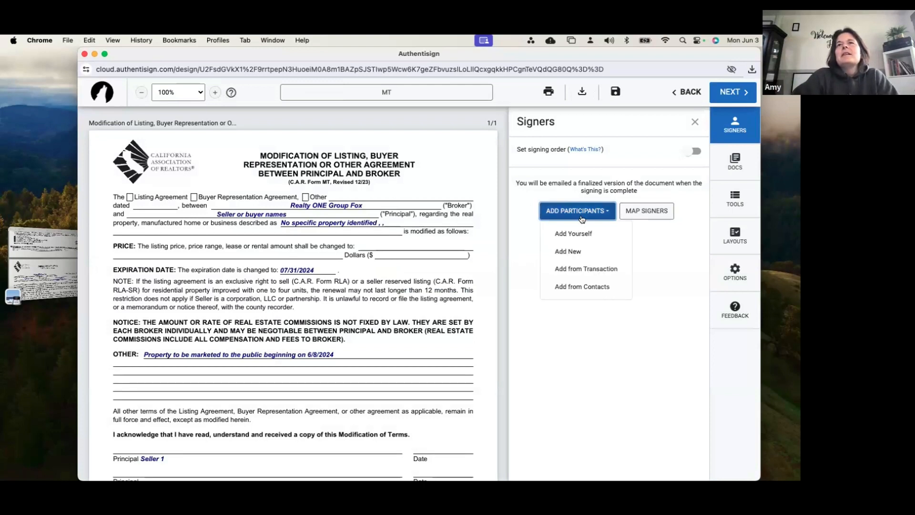
click(582, 268)
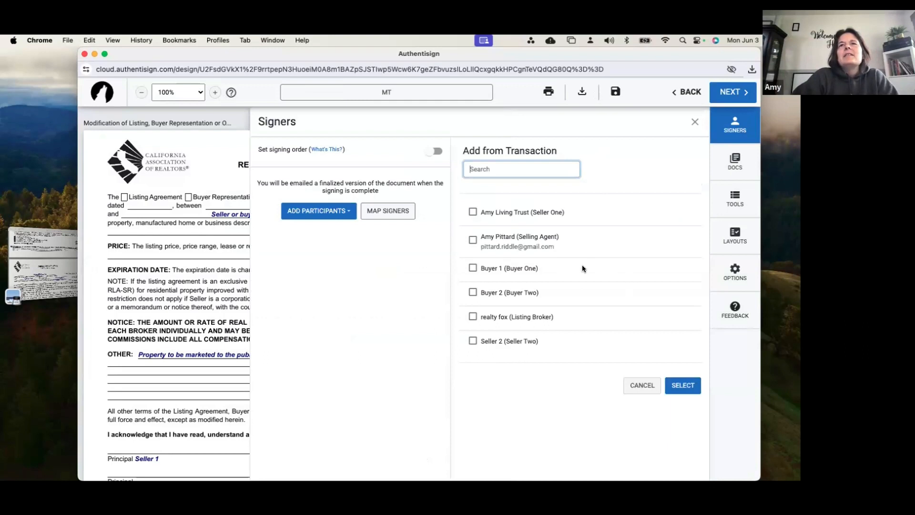
click(473, 240)
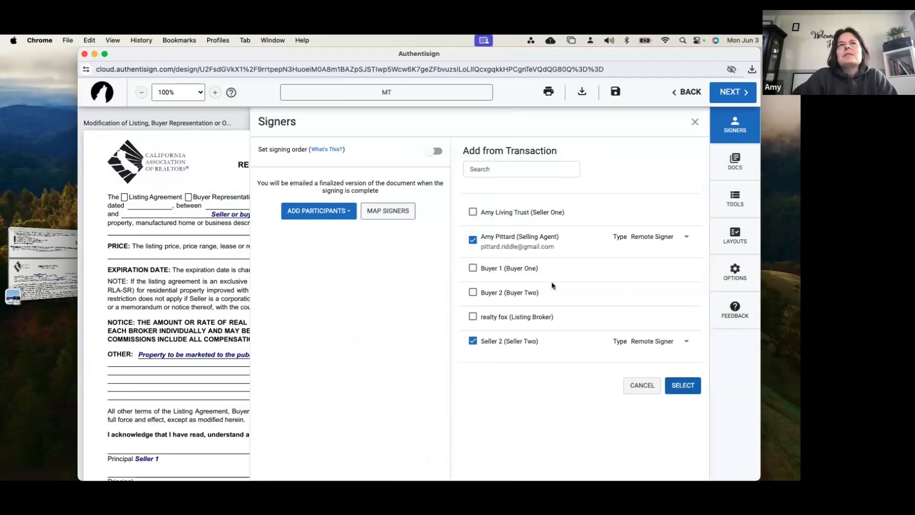
Create a new signing participant with first name "Seller" and last name "1"
click(313, 215)
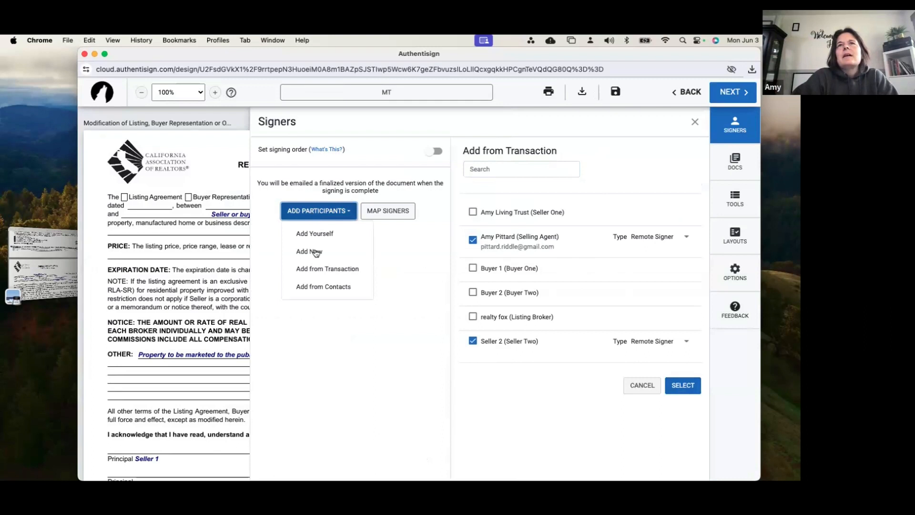
click(315, 252)
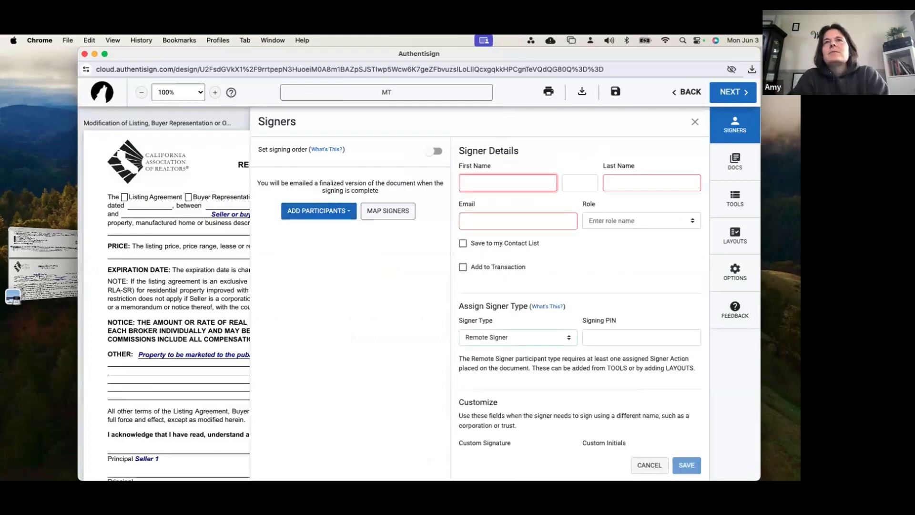
text(SElle)
key(BackSpace)
key(BackSpace)
key(BackSpace)
key(BackSpace)
text(eller)
key(Tab)
key(Tab)
text(1)
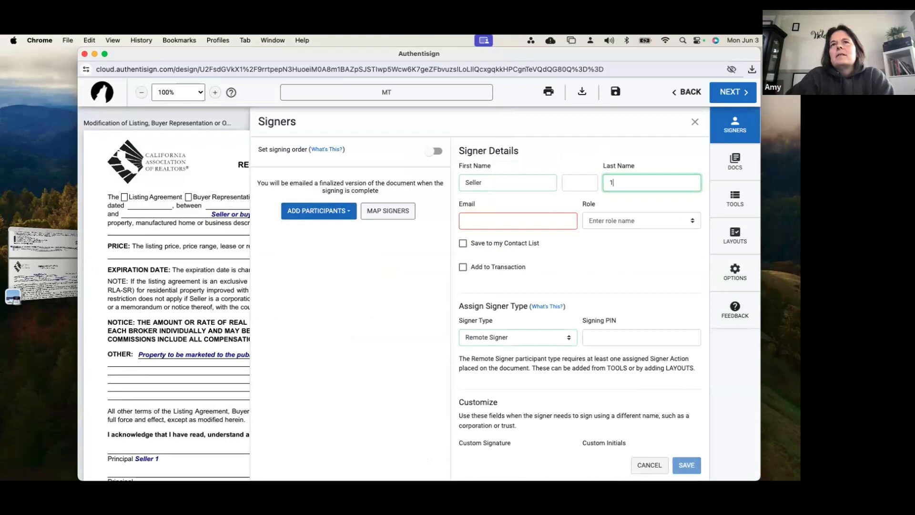
Enter the signer's e-mail, assign the Seller One role, and save the signer to the transaction without mapping the Listing Broker
scroll(469, 282, down, 3)
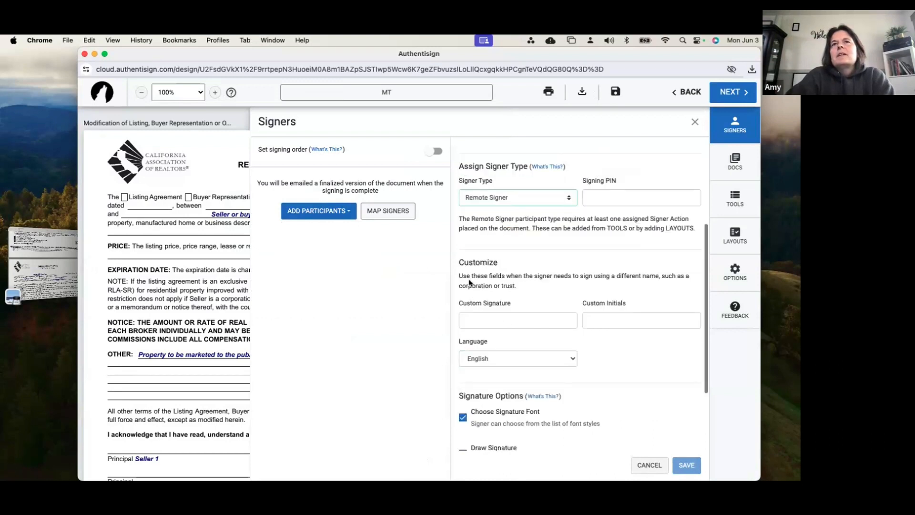
scroll(481, 318, down, 2)
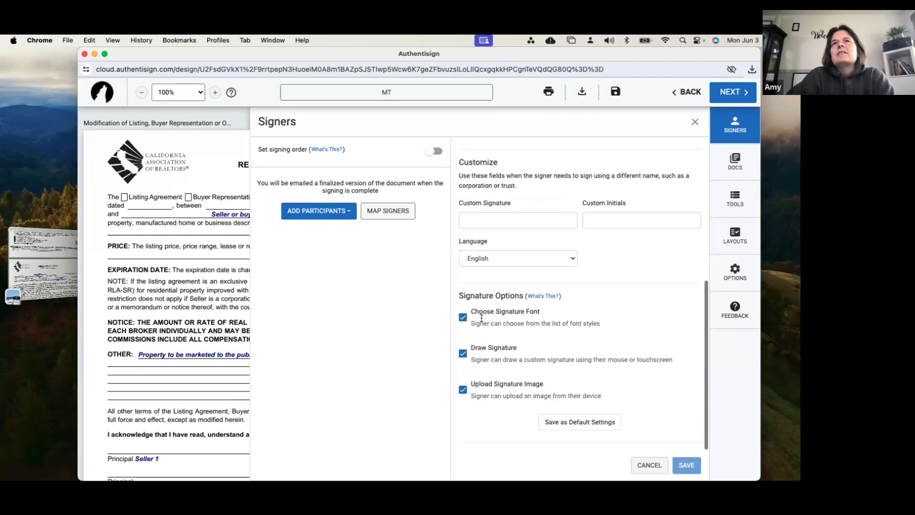
scroll(482, 318, up, 4)
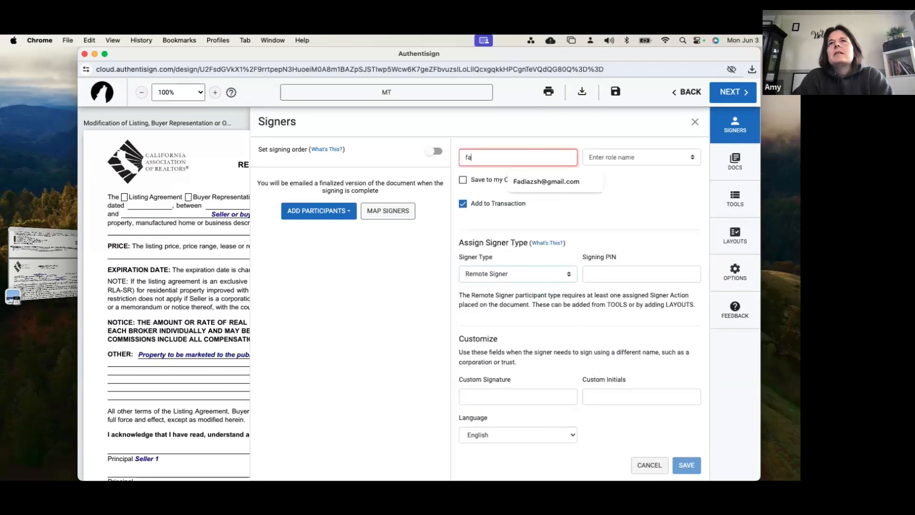
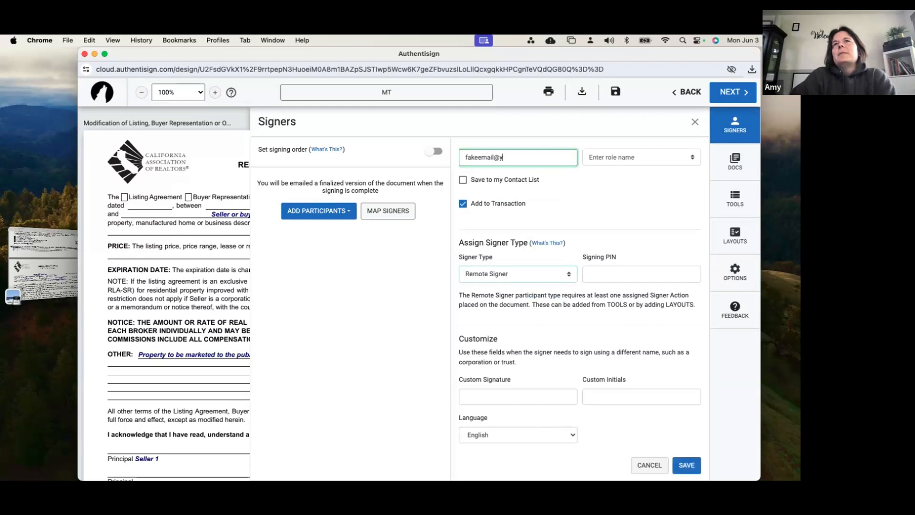
key(Tab)
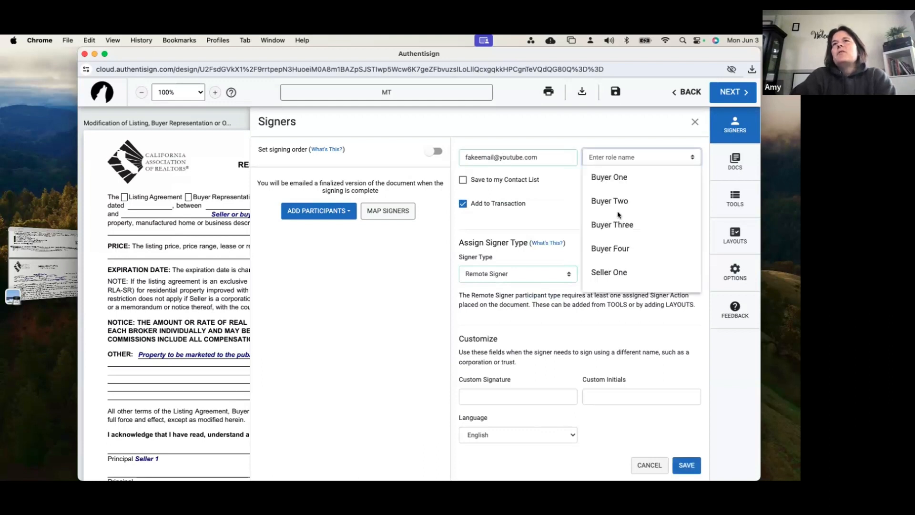
click(613, 273)
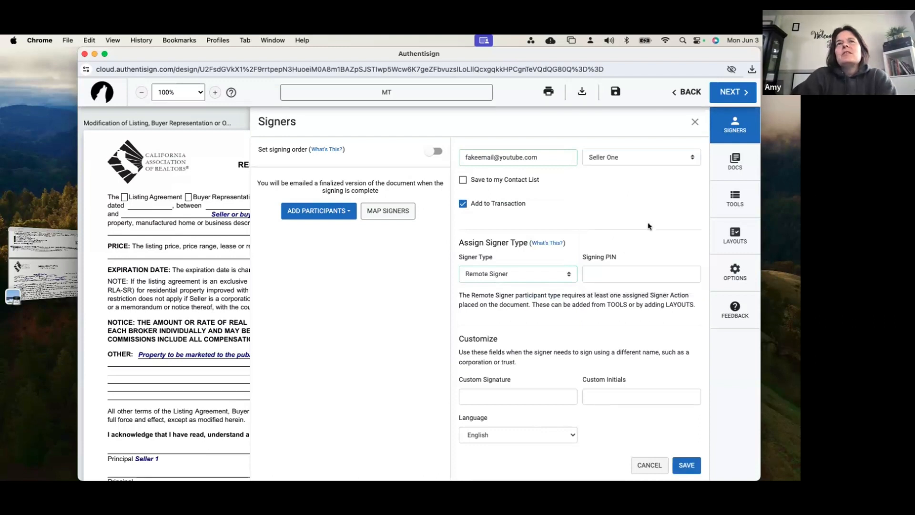
click(691, 460)
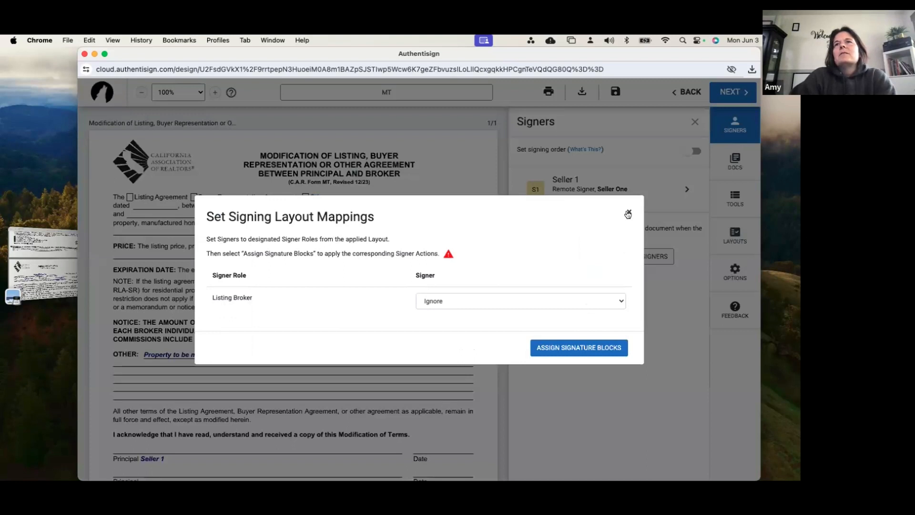
click(627, 213)
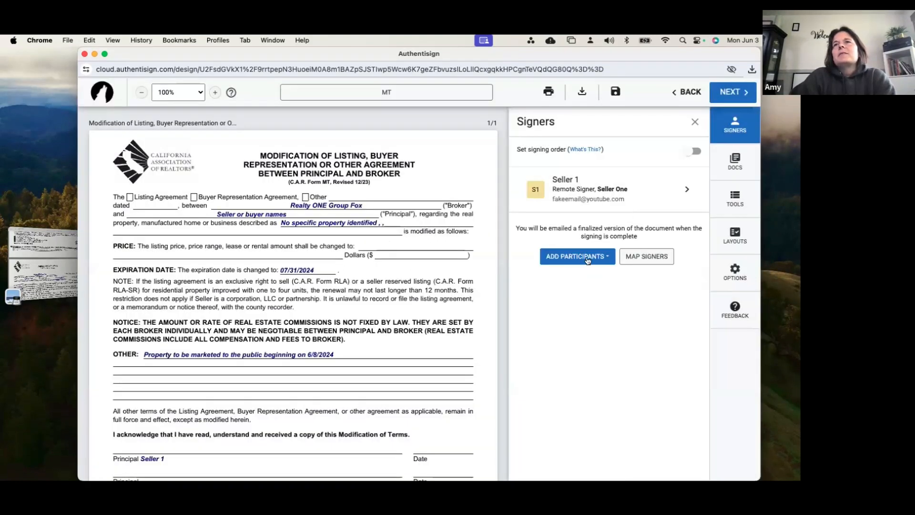
Add the selling agent and Seller 2 from the transaction as remote signers
click(588, 258)
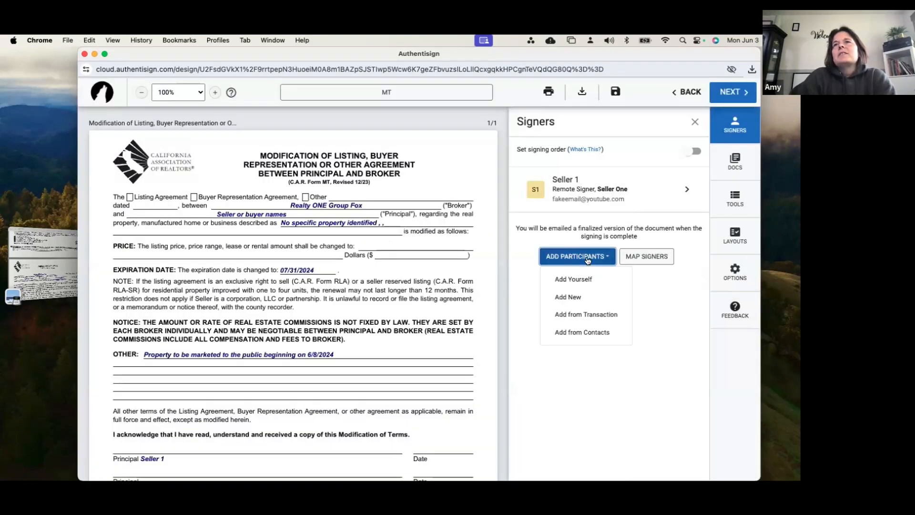
click(580, 316)
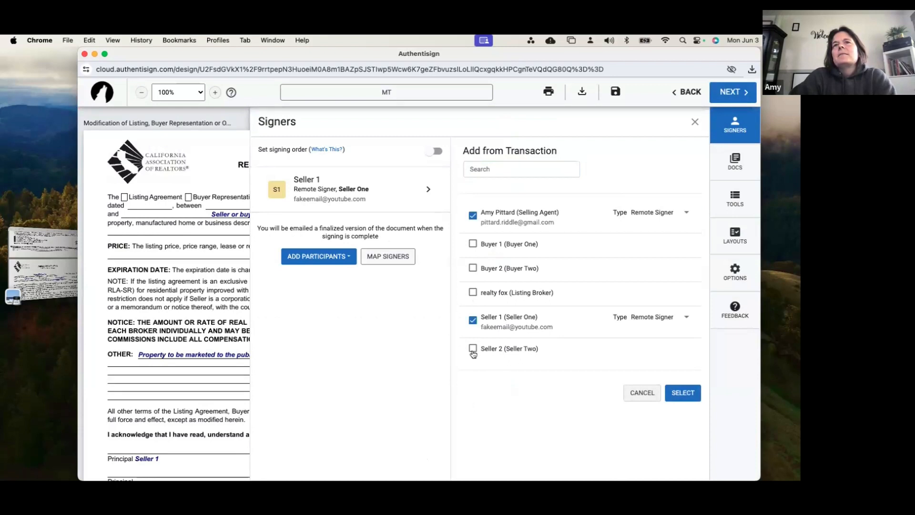
click(697, 403)
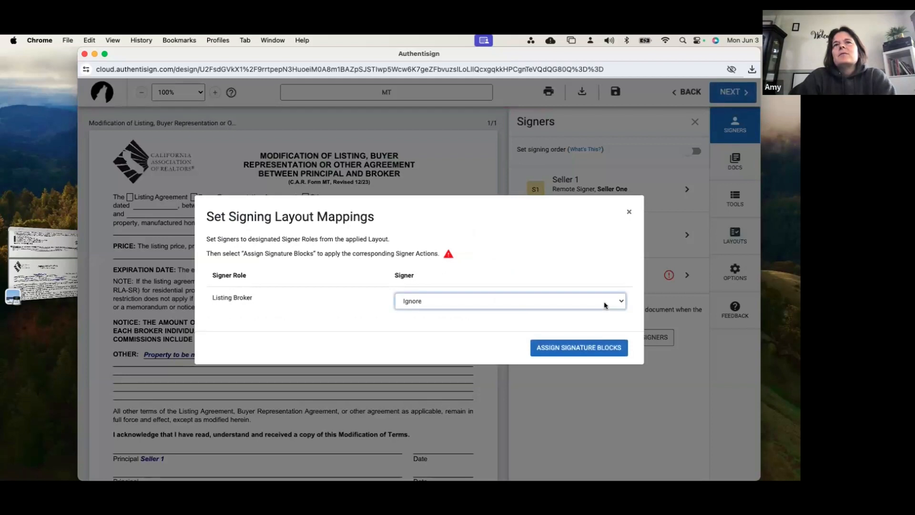
Map the Listing Broker signer role to the agent and assign the signature blocks
click(604, 302)
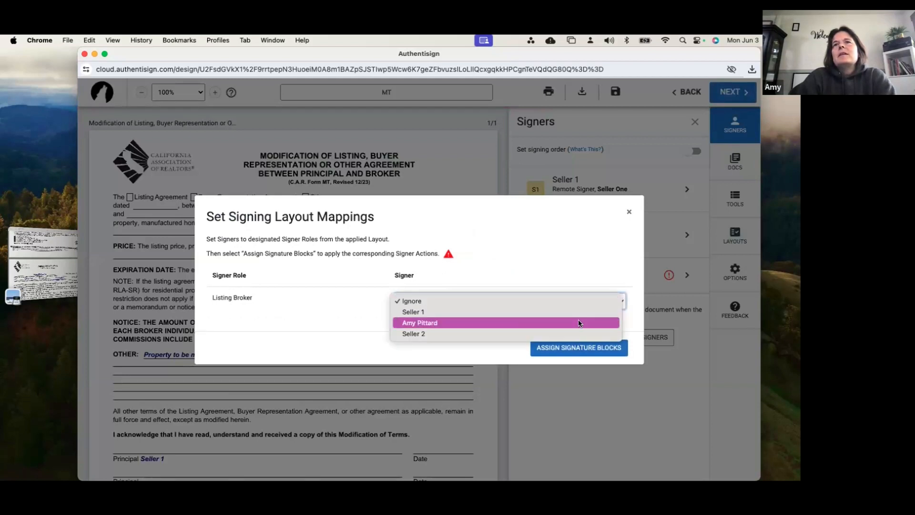
click(580, 323)
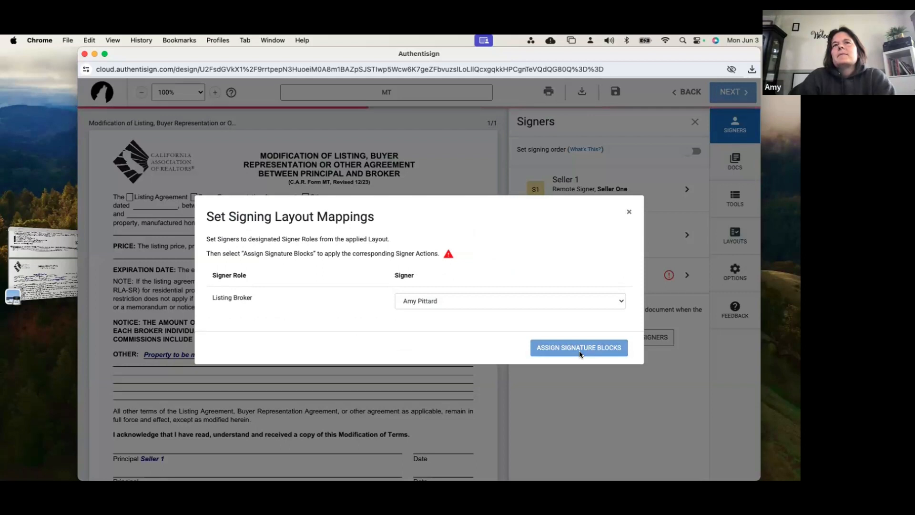
click(579, 348)
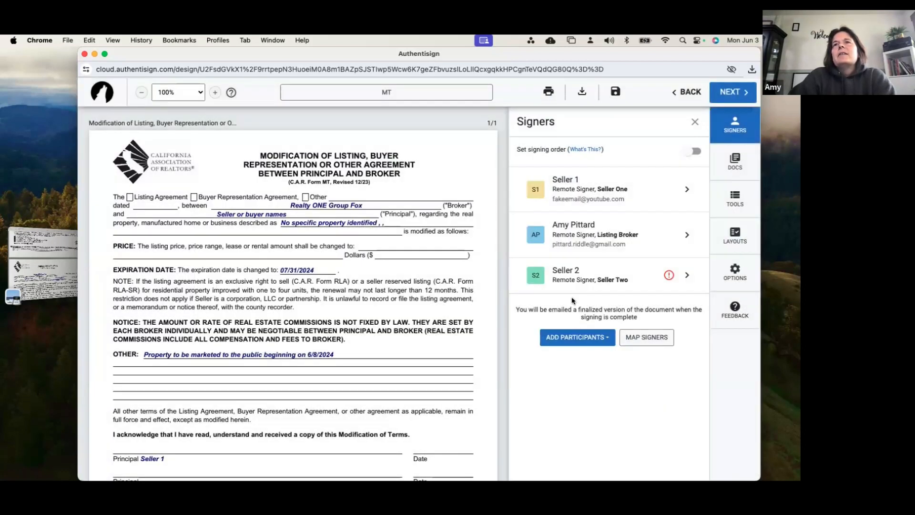
Create a new signing participant with first name "Seller" and last name "#3"
click(571, 337)
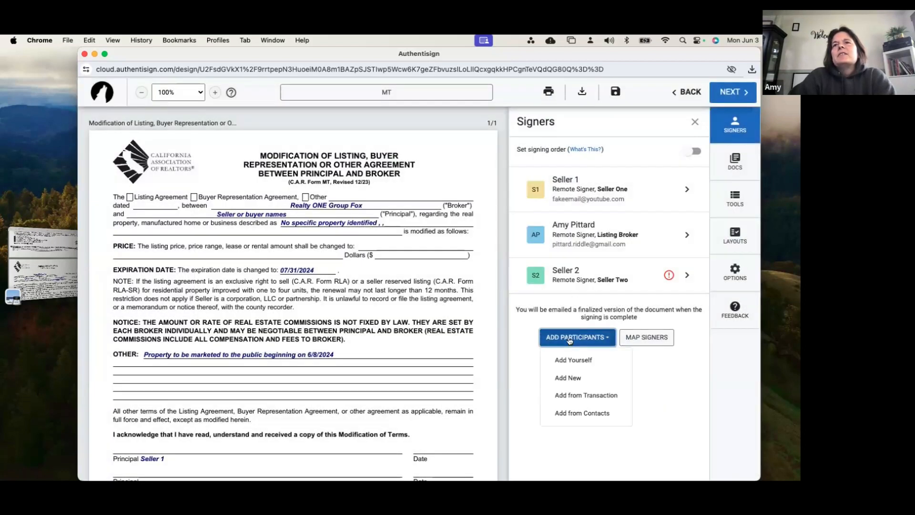
click(570, 380)
text(Seller)
key(Tab)
key(Tab)
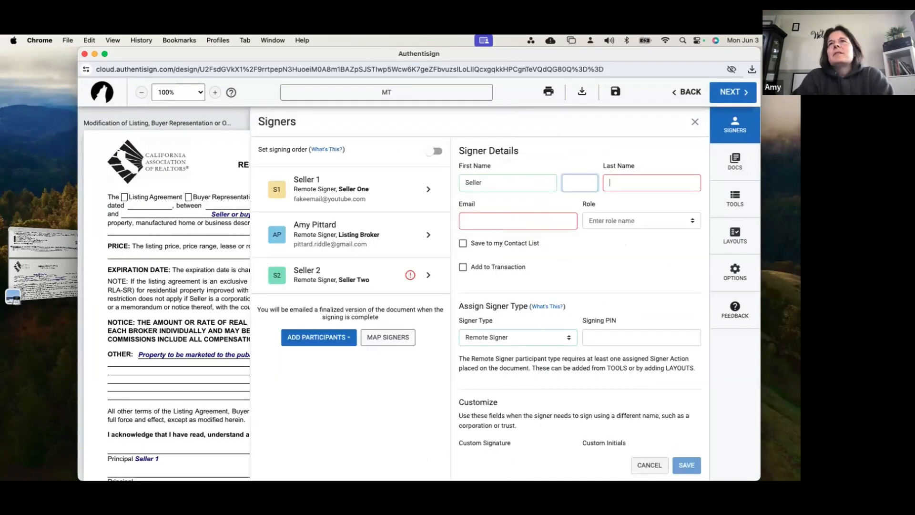
text(#3)
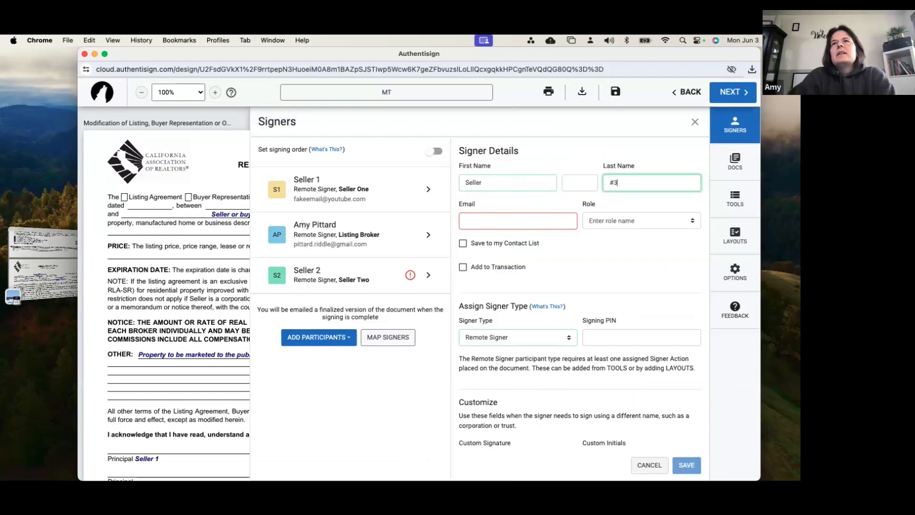
Enter Seller #3's e-mail, assign the Seller Three role, save the signer, and assign the signature blocks with the agent as Listing Broker
click(470, 225)
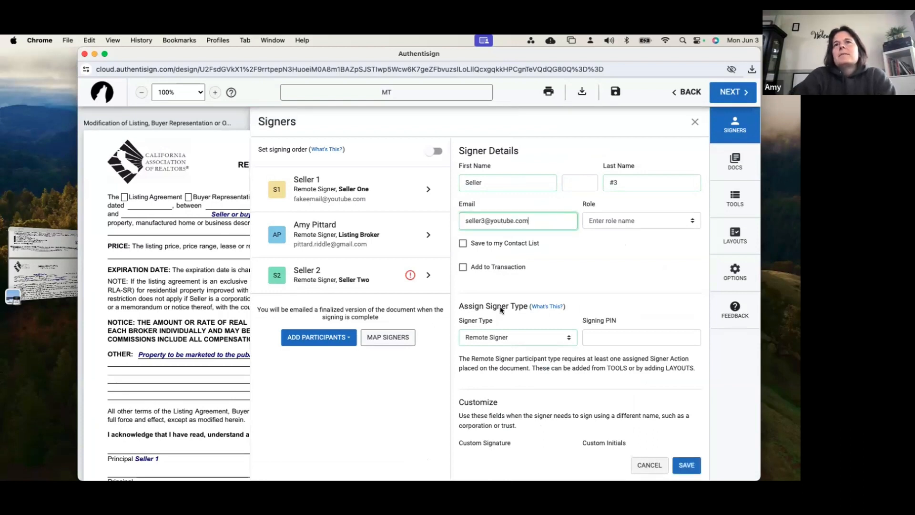
key(Tab)
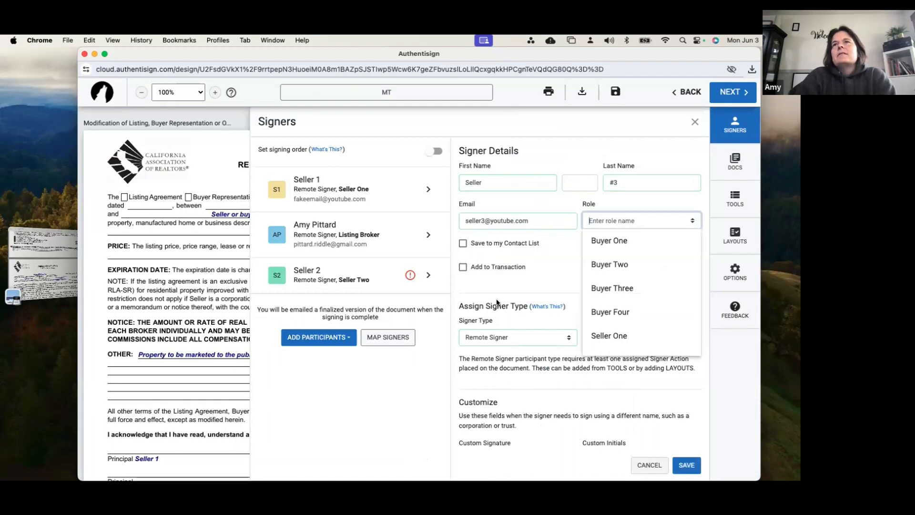
scroll(605, 299, down, 2)
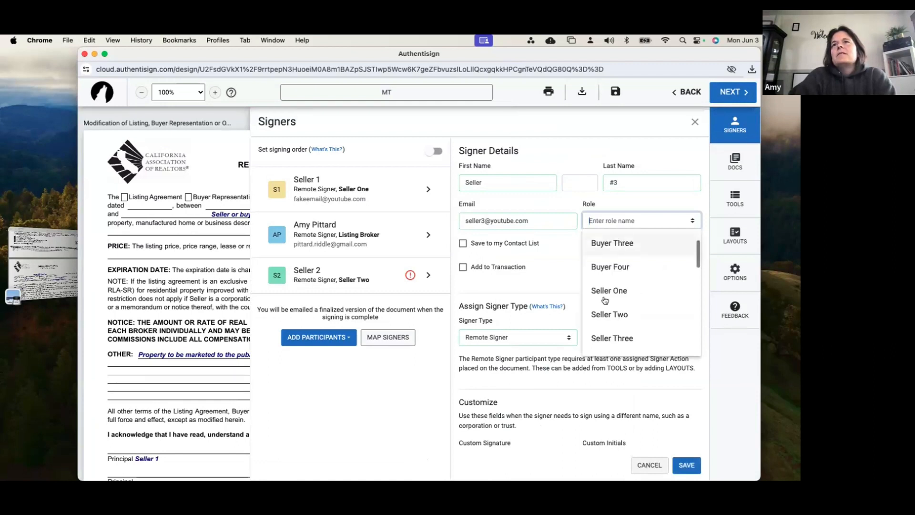
click(612, 338)
click(687, 470)
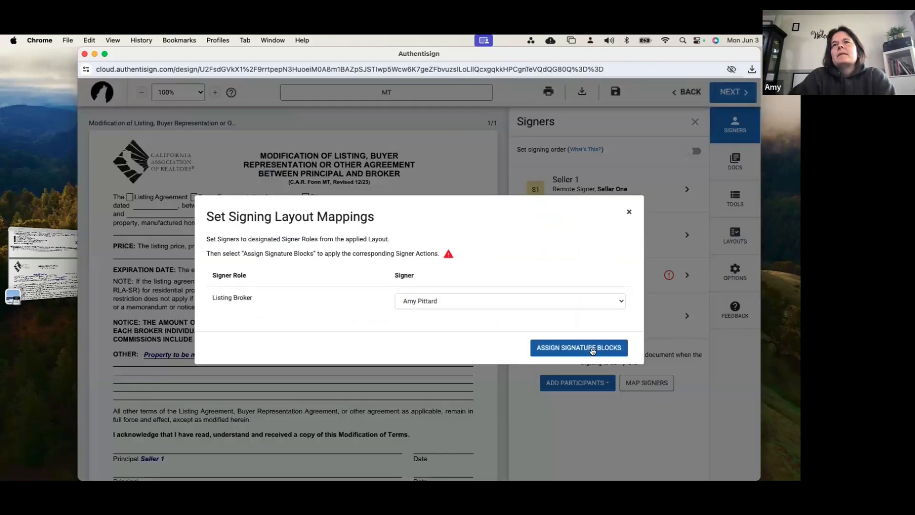
click(589, 345)
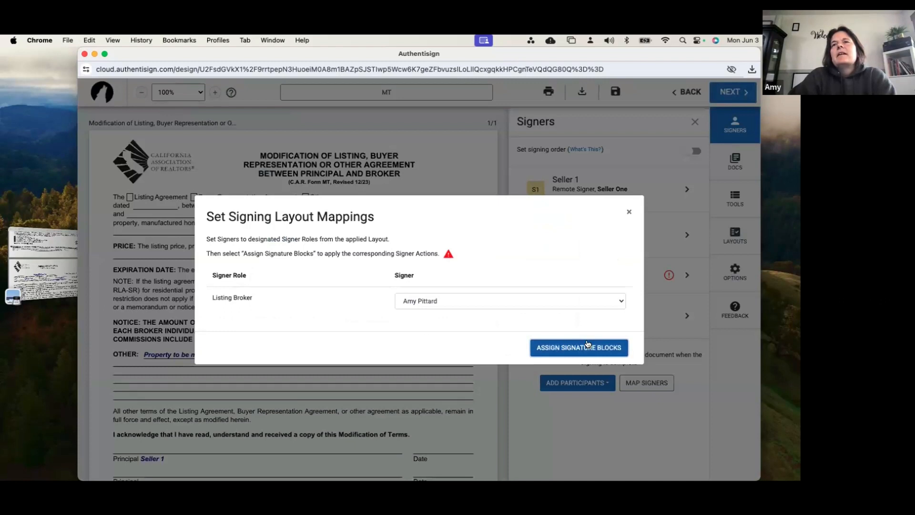
Create another new signing participant with first name "Seller" and last name "#4"
click(578, 383)
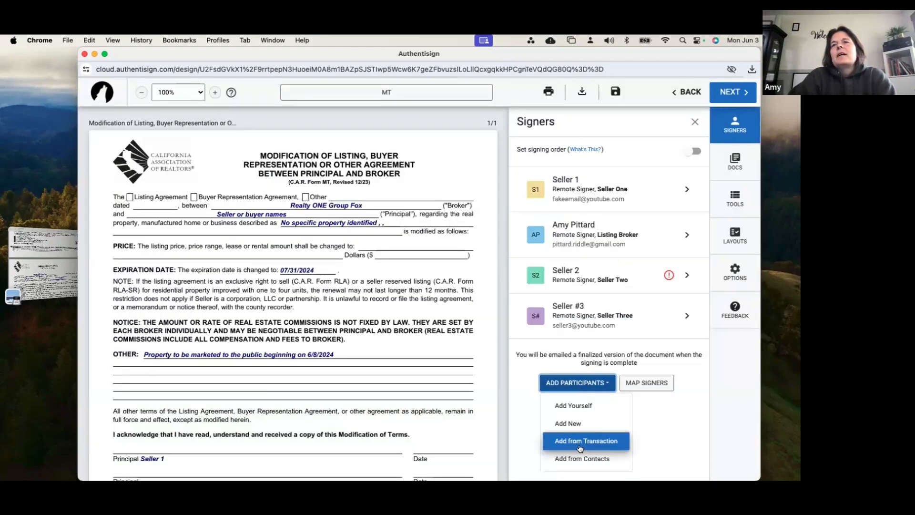
click(579, 423)
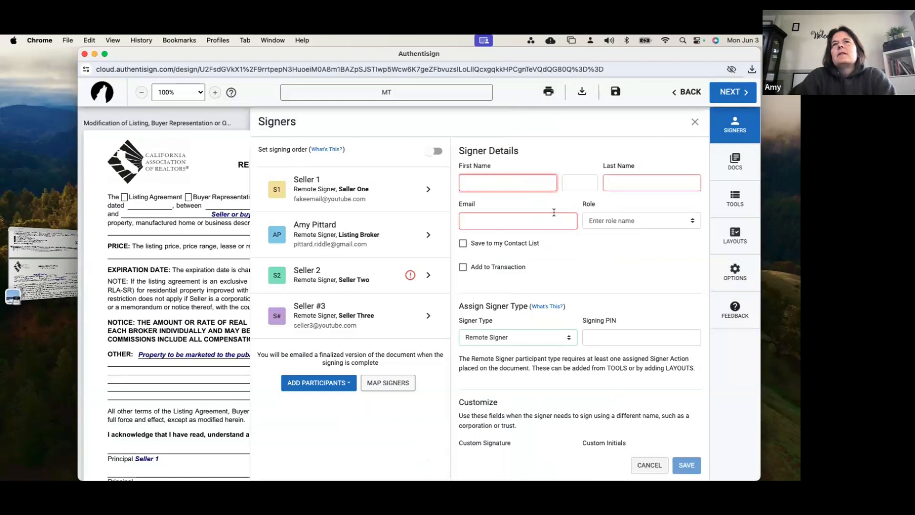
click(508, 183)
text(Seller)
key(Tab)
text(4)
key(BackSpace)
key(Tab)
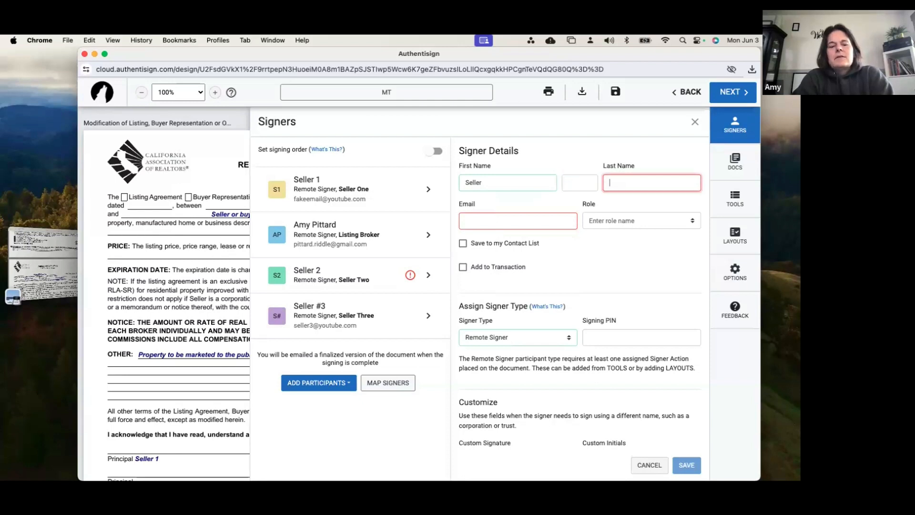
text(#4)
Enter Seller #4's e-mail, assign the Seller Four role, save the signer, and assign the signature blocks
key(Tab)
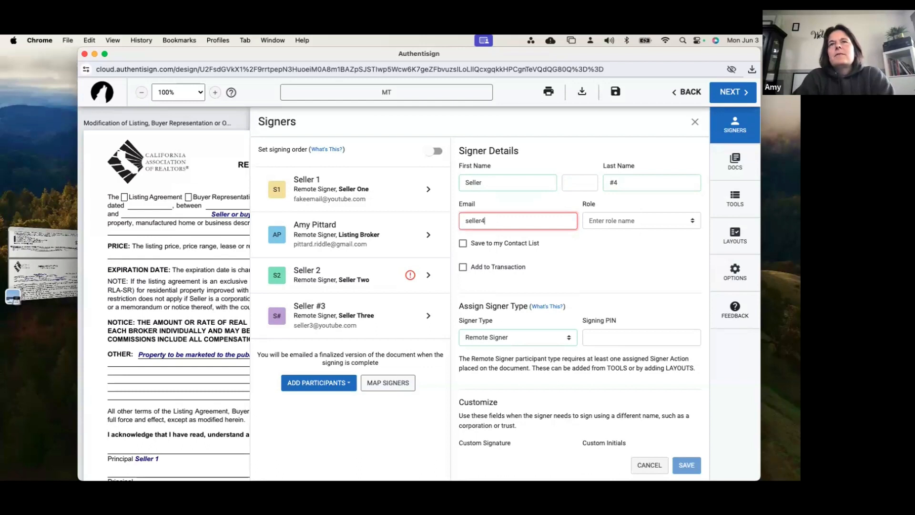
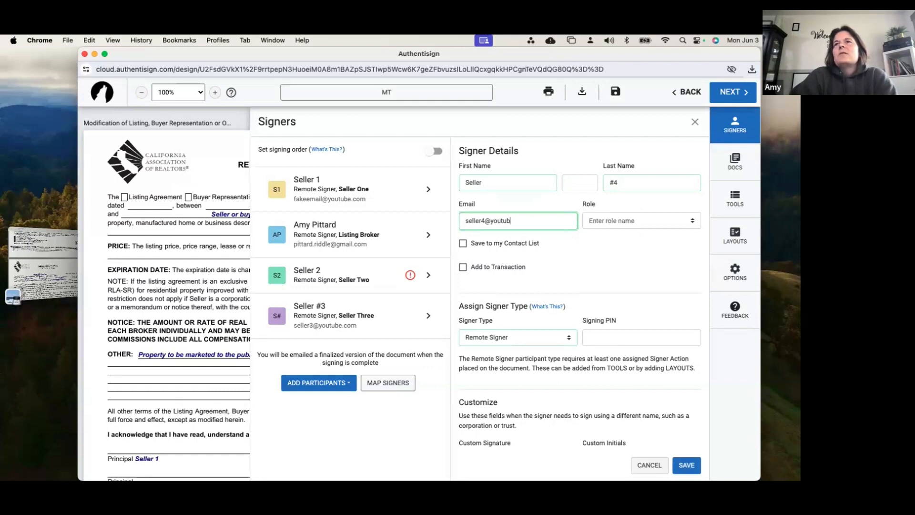
click(607, 220)
scroll(608, 248, down, 3)
click(608, 246)
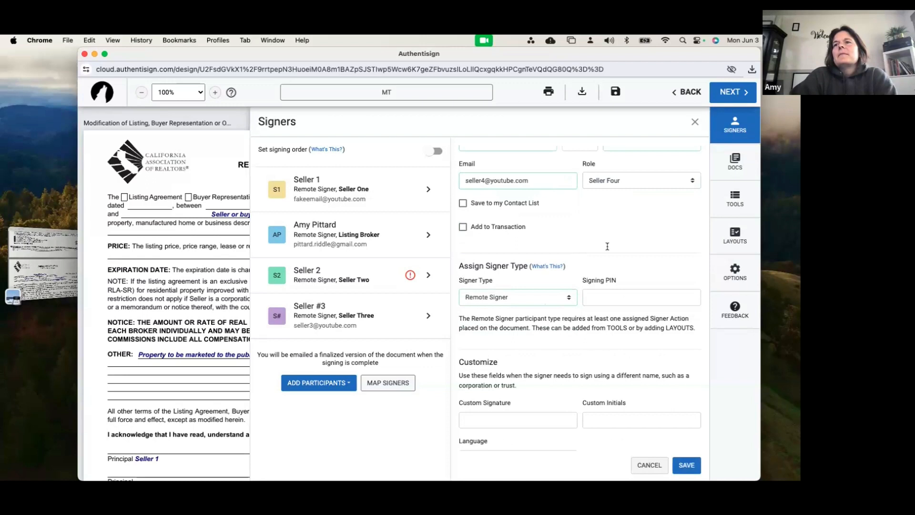
click(687, 467)
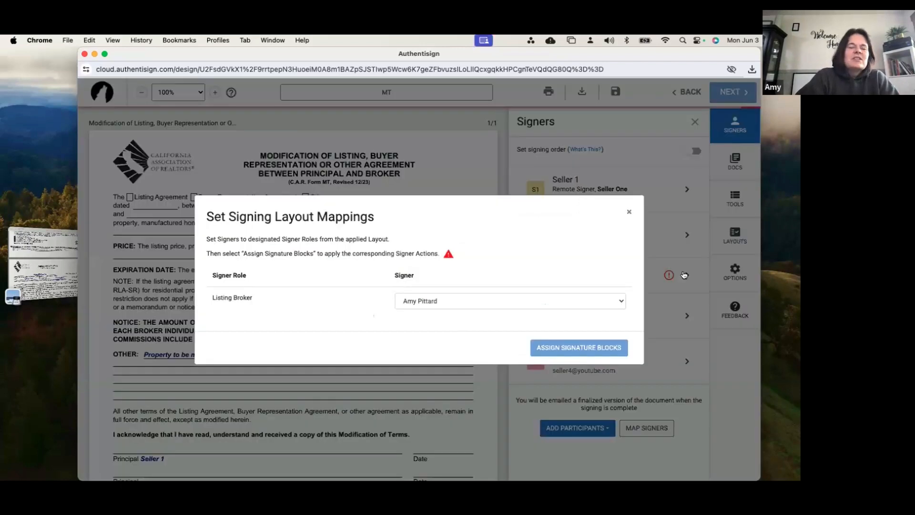
click(565, 349)
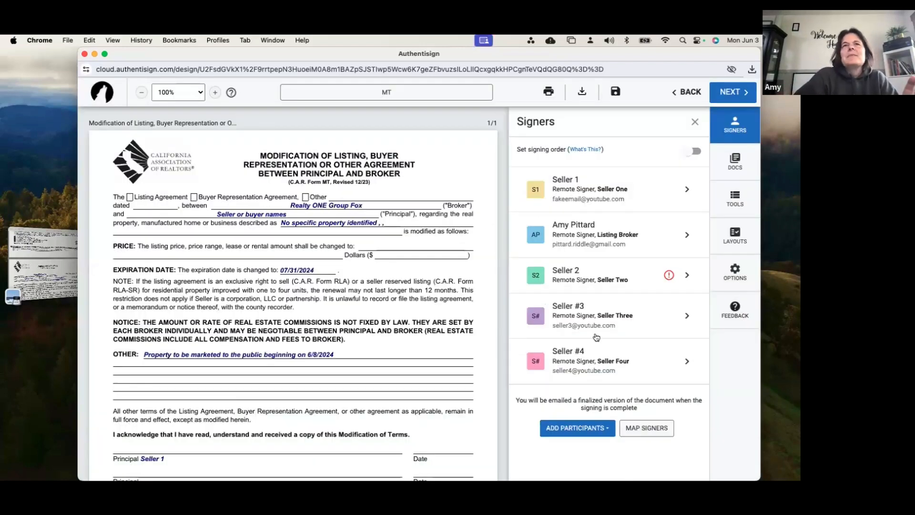
Examine the signature areas of the Modification, Cancellation of Listing and Text Overflow Addendum pages for signing blocks
scroll(405, 394, down, 1)
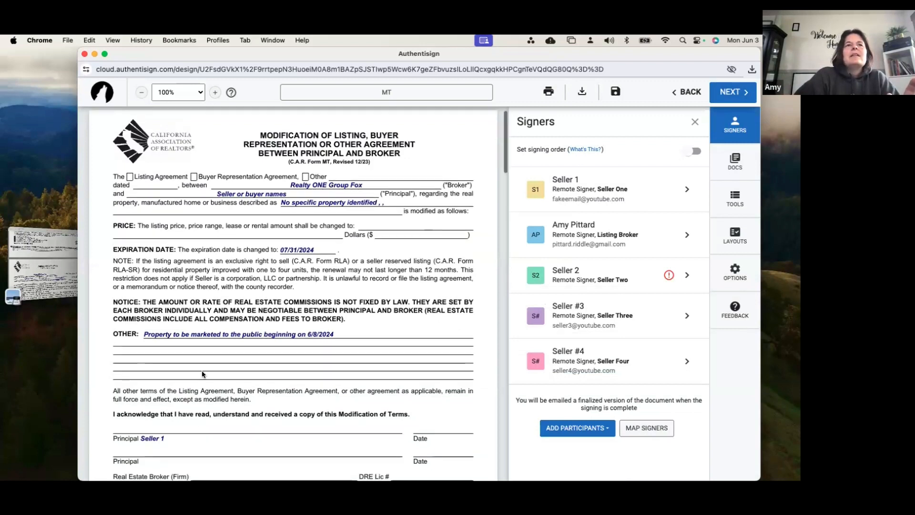
scroll(205, 374, down, 20)
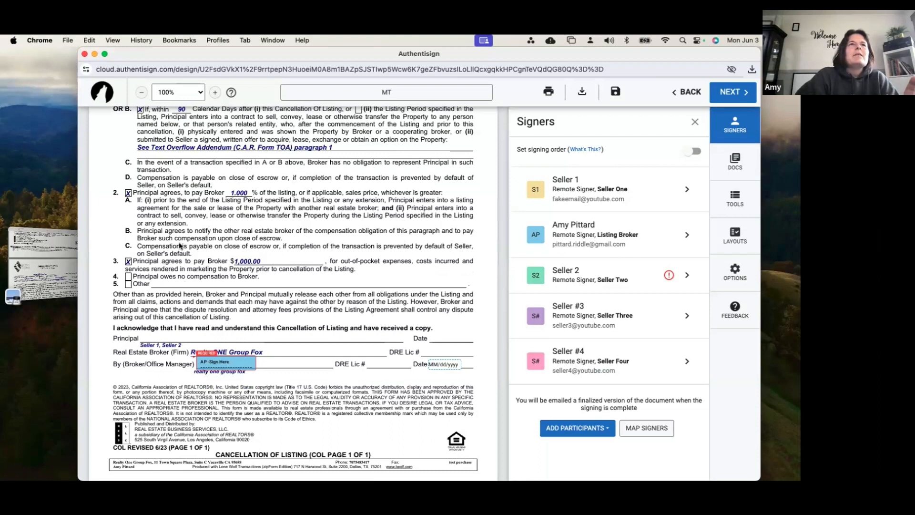
scroll(180, 246, up, 5)
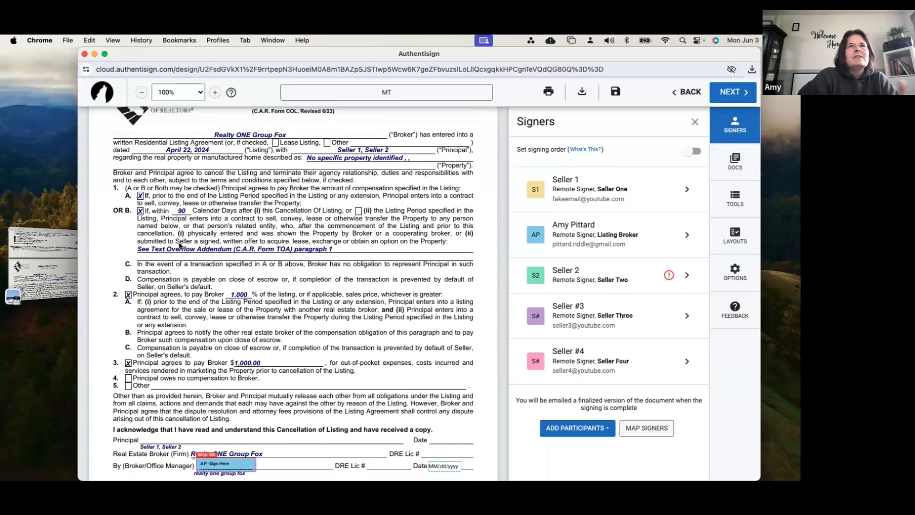
scroll(180, 246, up, 2)
scroll(193, 325, down, 11)
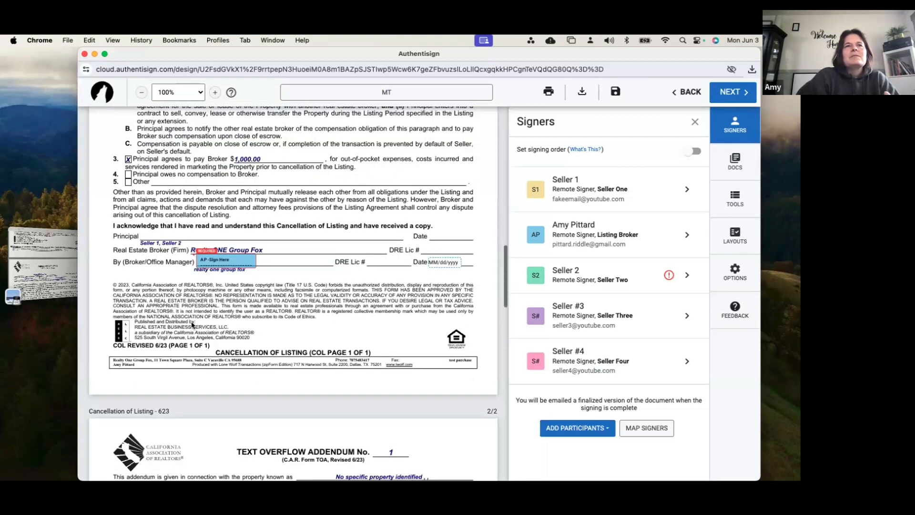
scroll(193, 325, down, 15)
scroll(296, 282, up, 13)
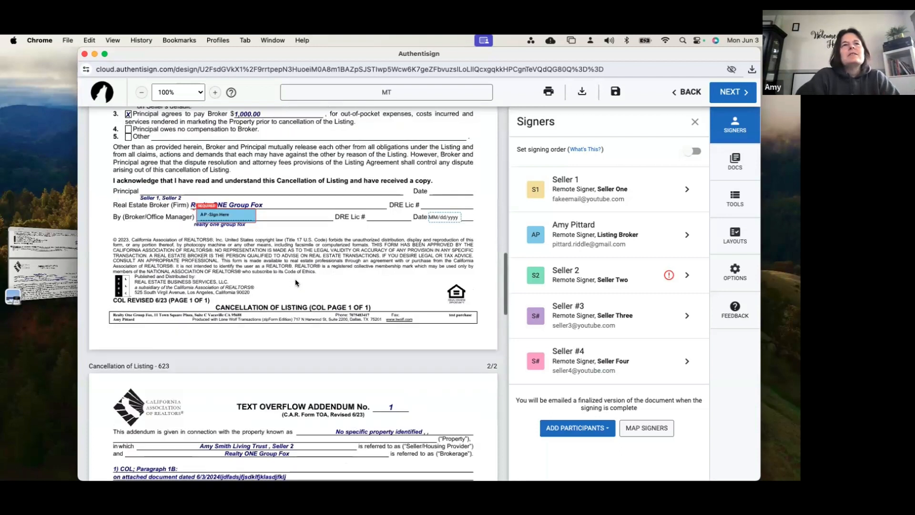
scroll(395, 270, up, 5)
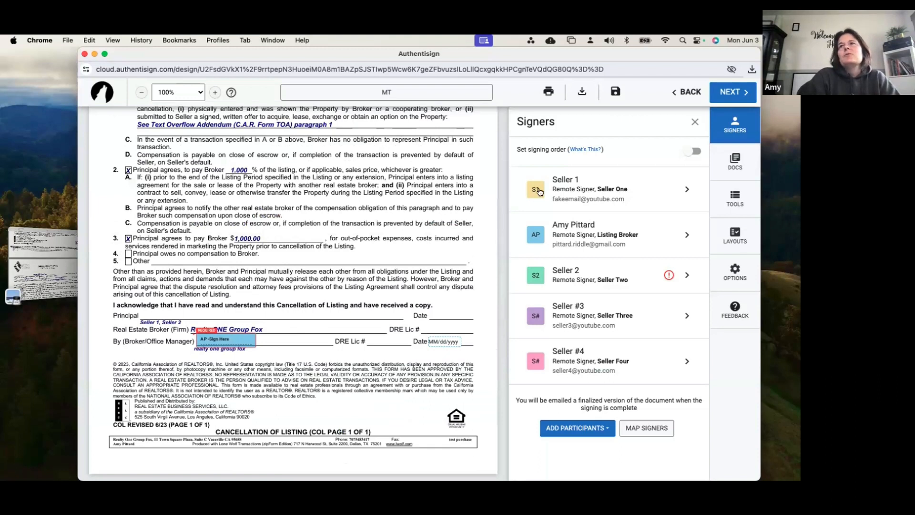
Place a Seller 1 signature block on the Cancellation of Listing's Principal line and move its date stamp to the Date line
click(735, 198)
click(603, 157)
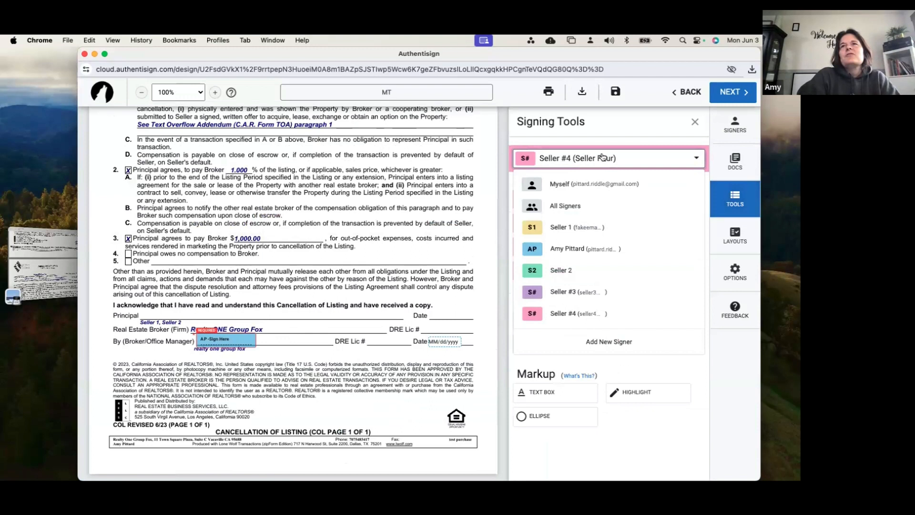
click(573, 237)
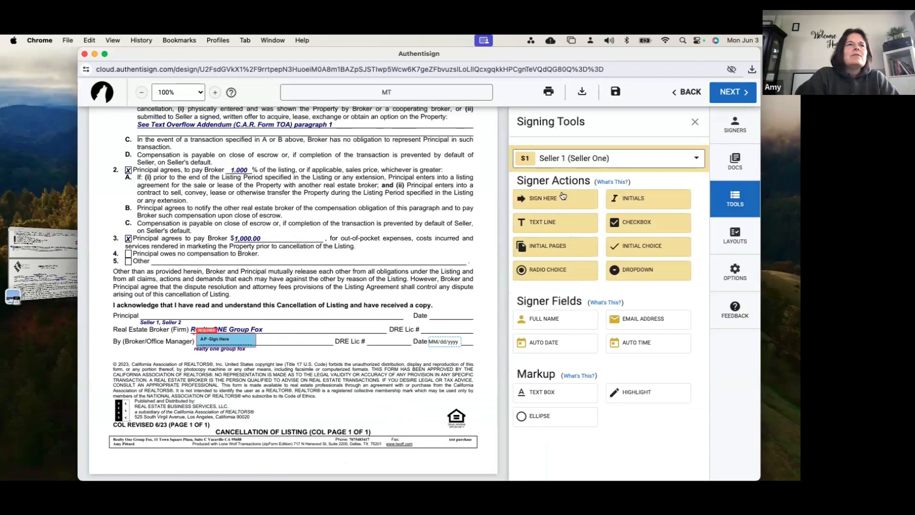
drag(563, 195, 139, 300)
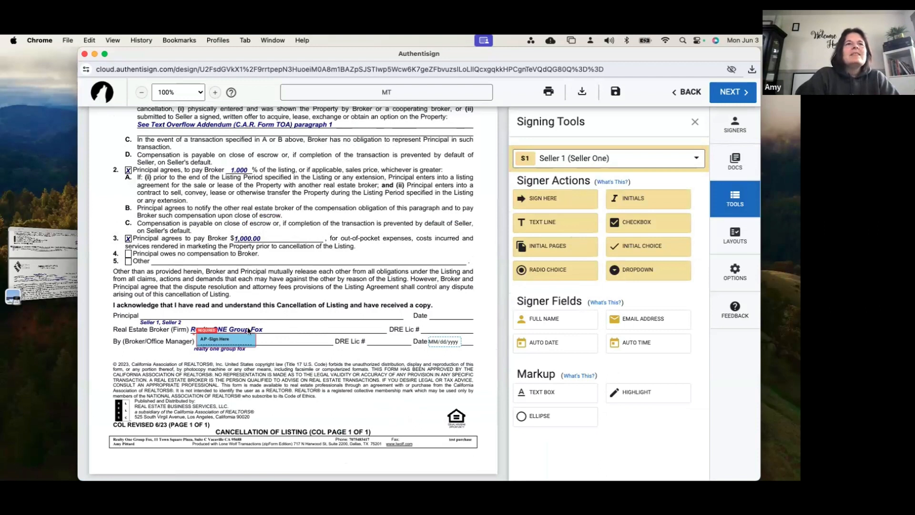
drag(244, 314, 446, 318)
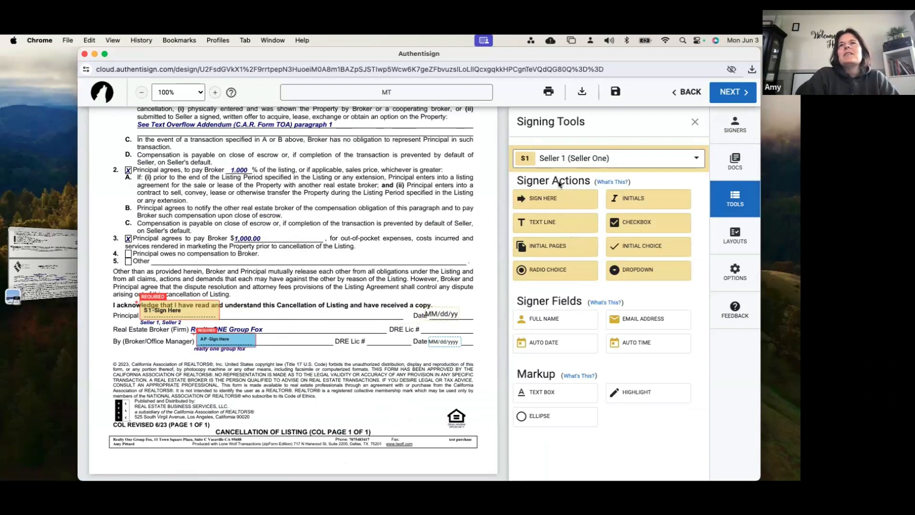
Place a Seller 2 signature block beside Seller 1's block on the Cancellation of Listing's Principal line
click(595, 160)
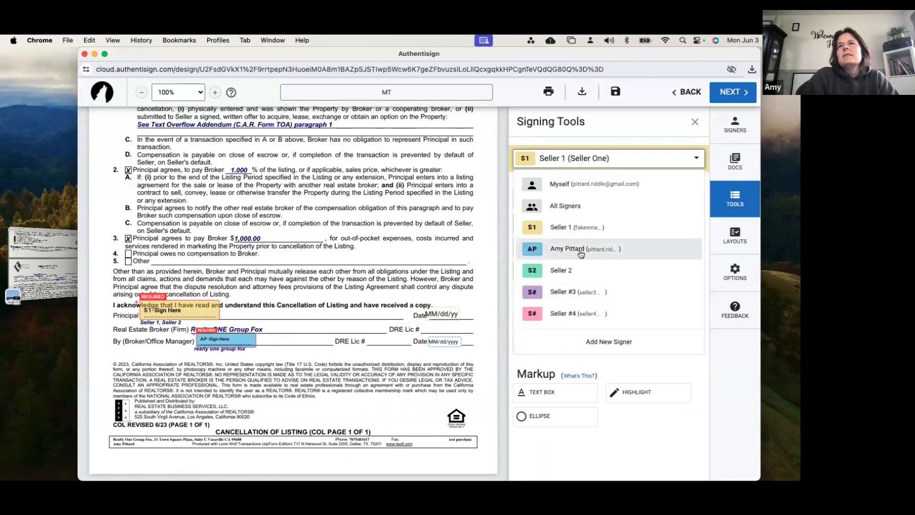
click(576, 272)
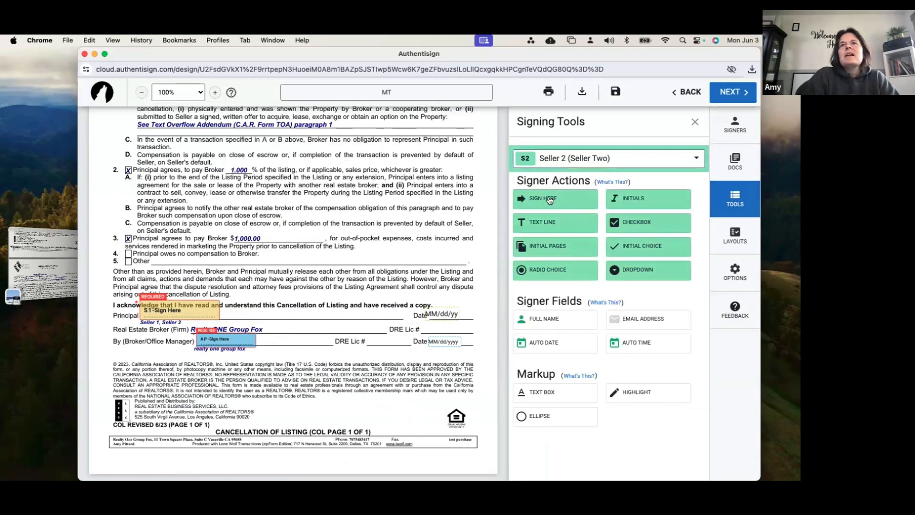
drag(550, 200, 232, 299)
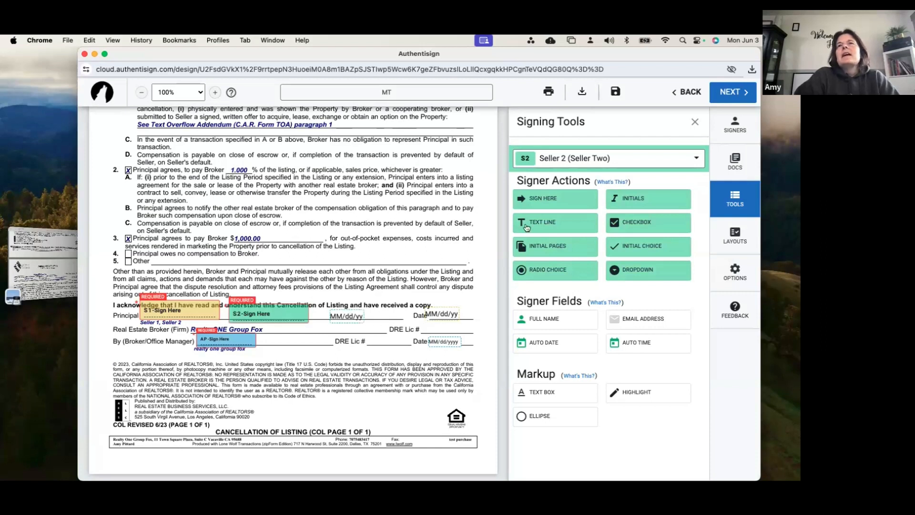
Try assigning the Cancellation of Listing's Seller 2 signature block to Seller #3, and assign it back to Seller 2
click(584, 162)
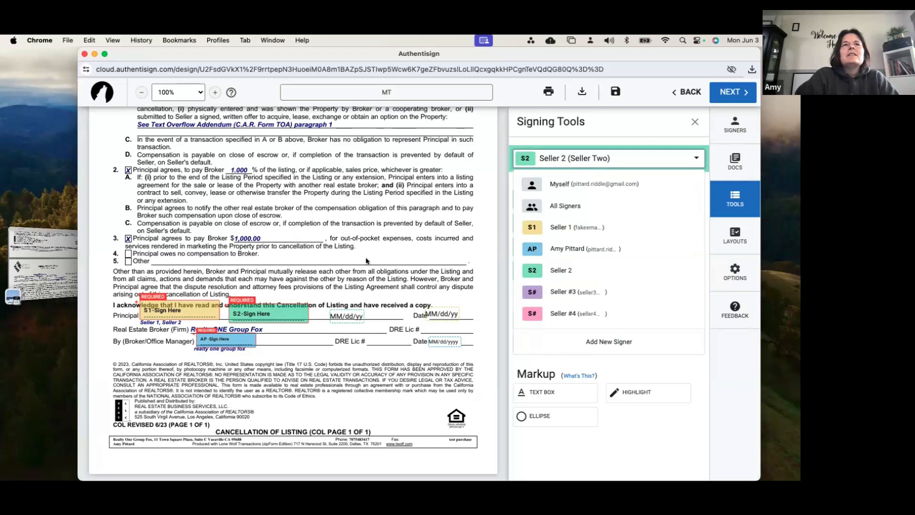
click(292, 309)
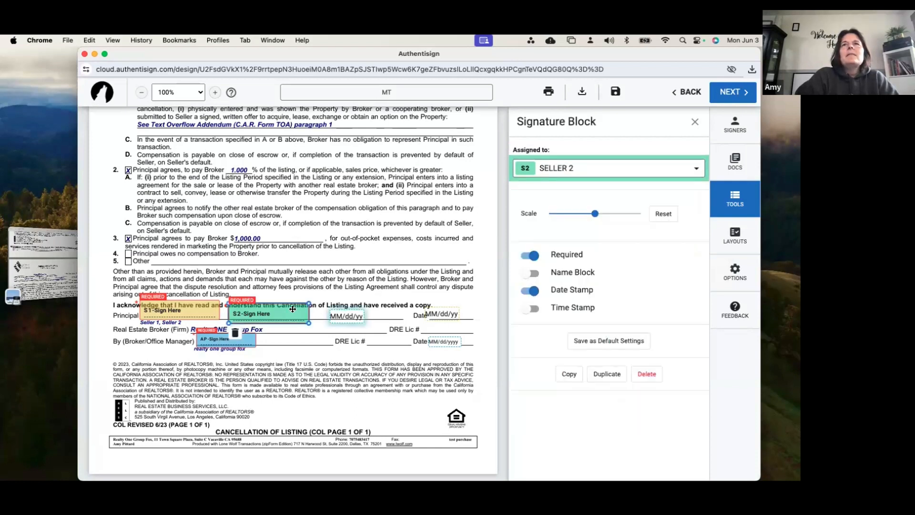
click(589, 171)
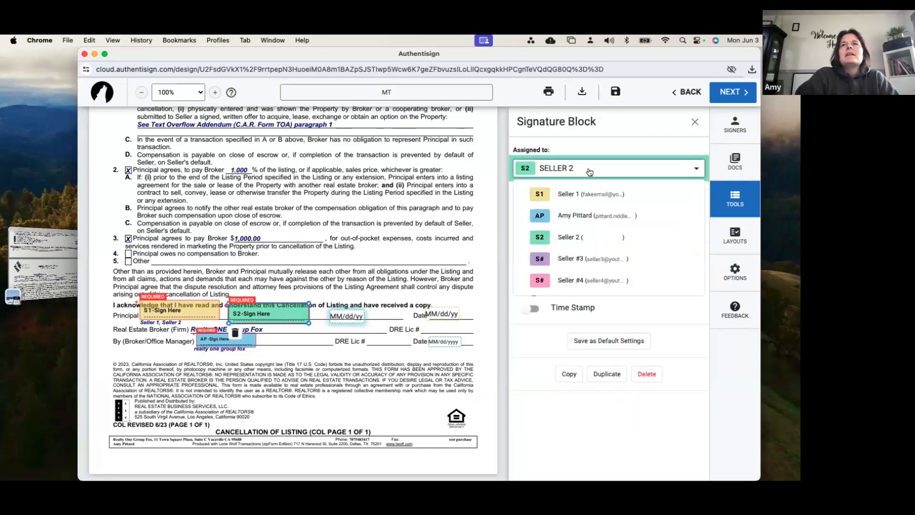
click(568, 259)
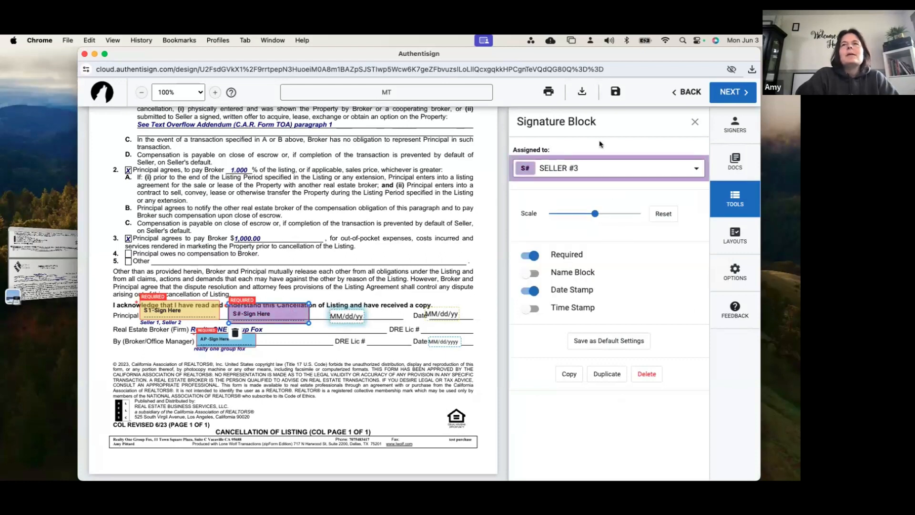
click(614, 167)
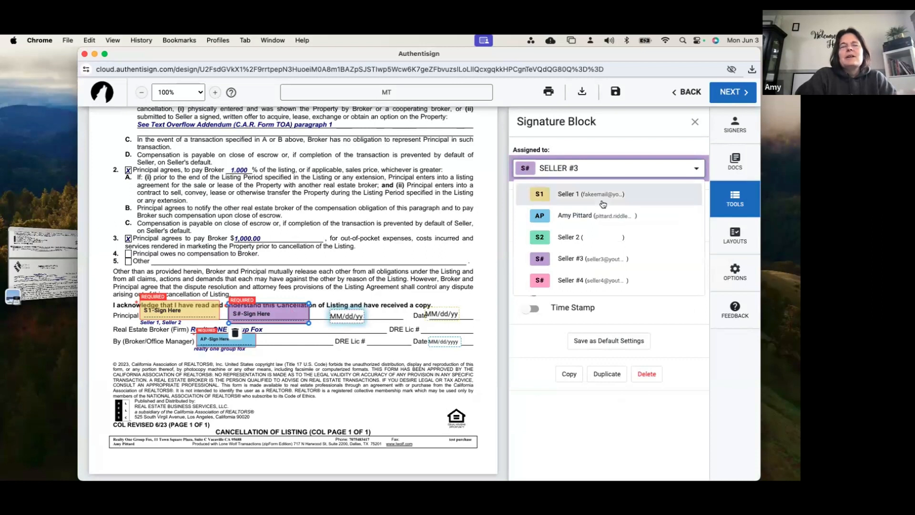
click(593, 237)
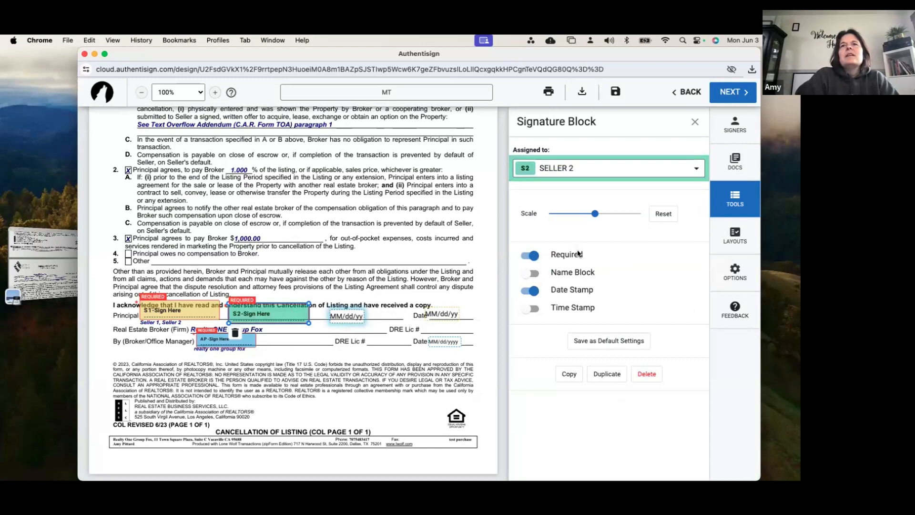
Try out the Time Stamp, Name Block and Required options on the Seller 2 signature block, restoring each one
click(530, 309)
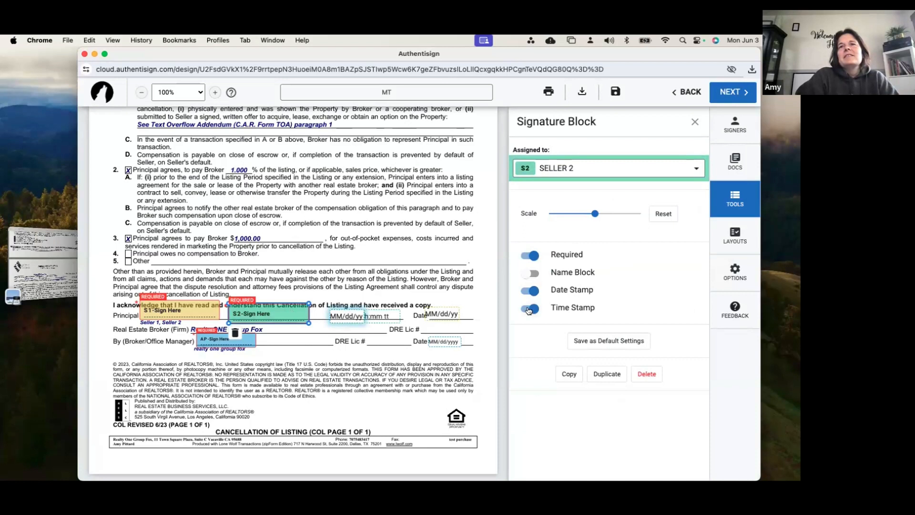
click(531, 309)
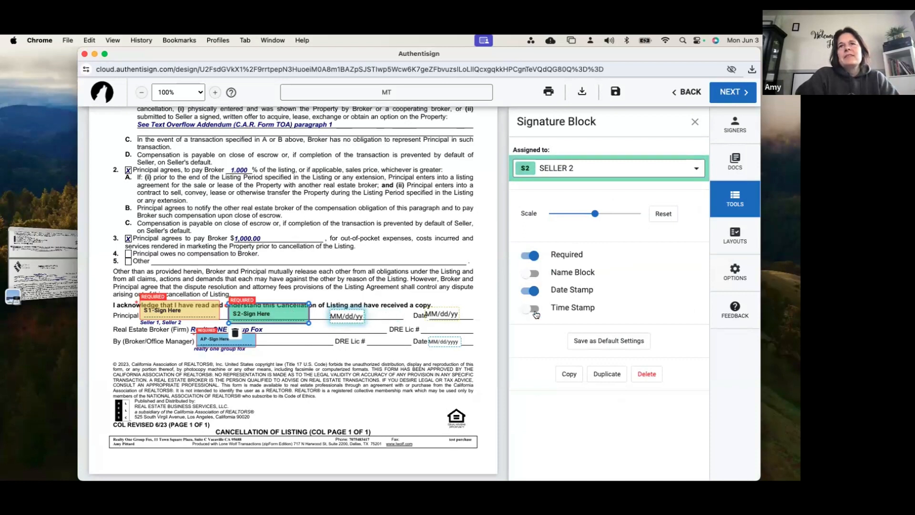
click(528, 273)
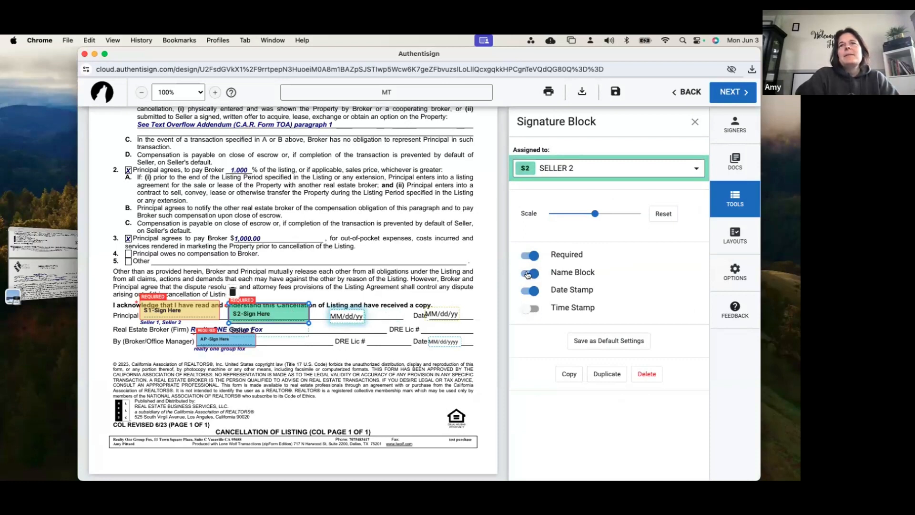
click(534, 276)
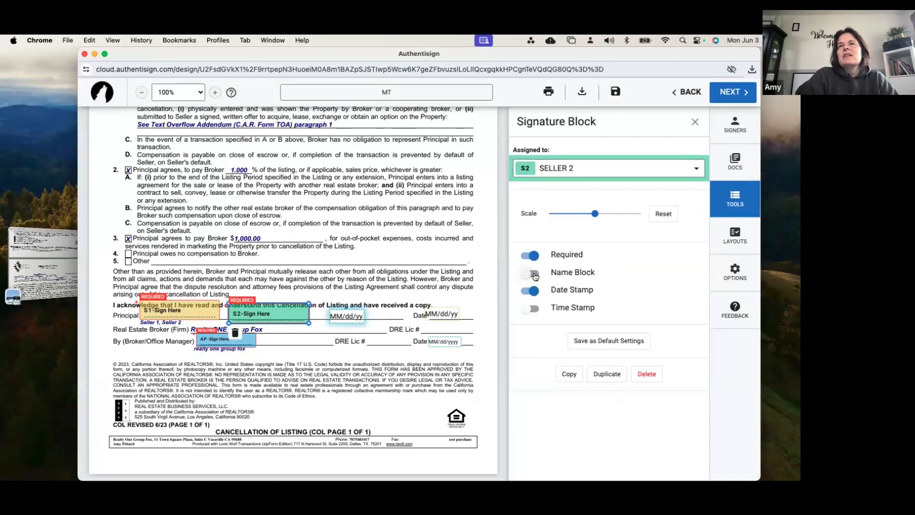
click(534, 258)
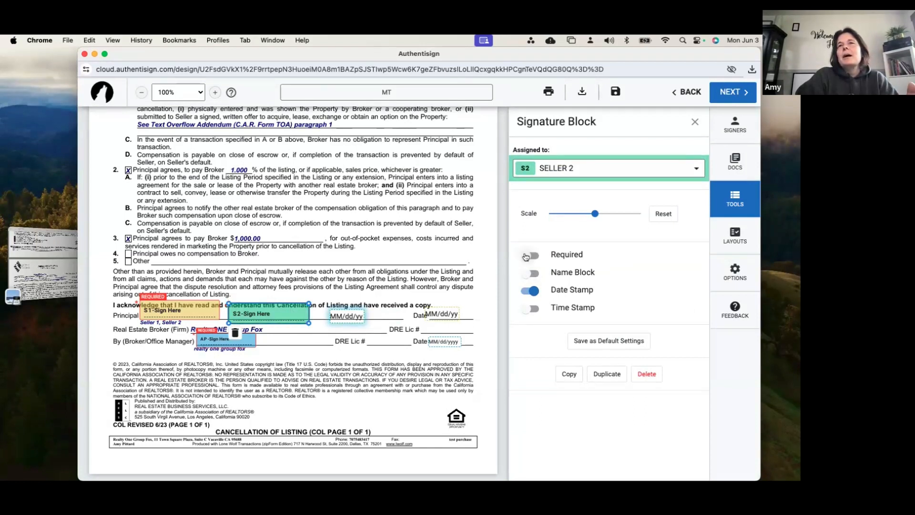
click(526, 257)
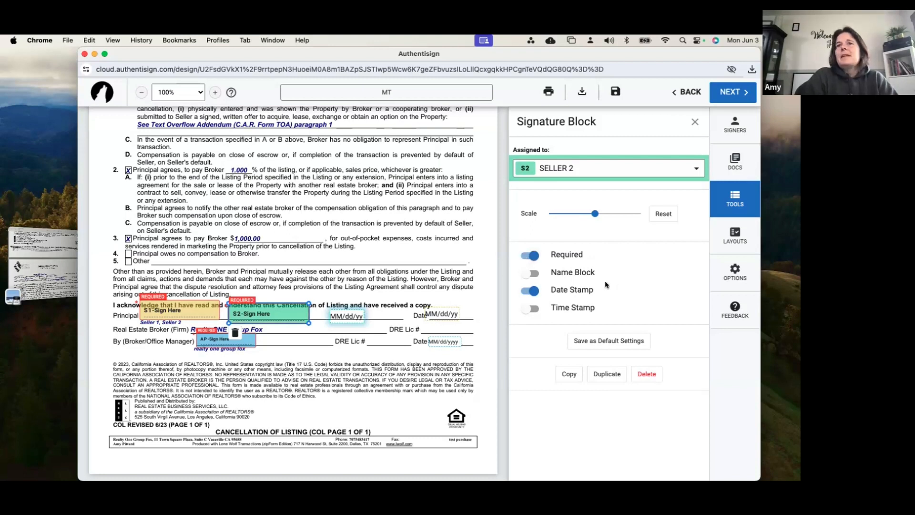
Turn the Seller 2 block's date stamp off and on to reset its position, and shrink the signature block slightly
double_click(524, 292)
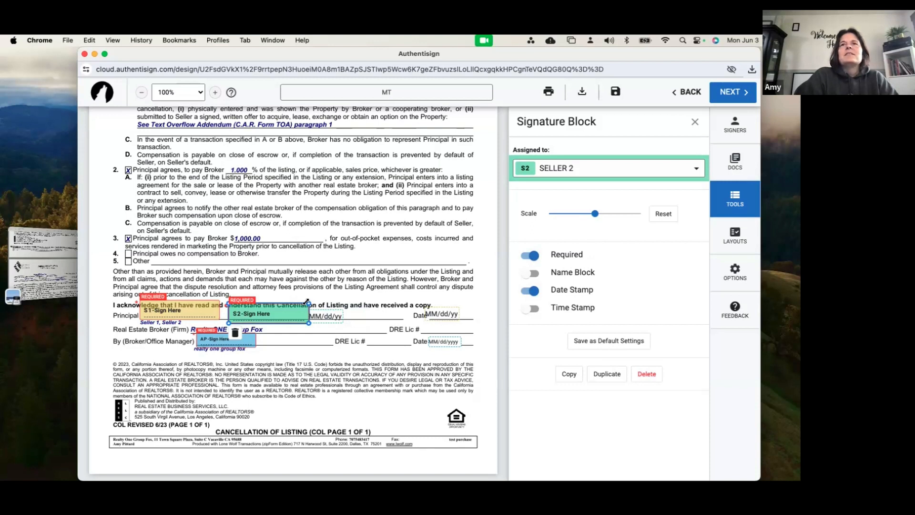
drag(308, 303, 306, 301)
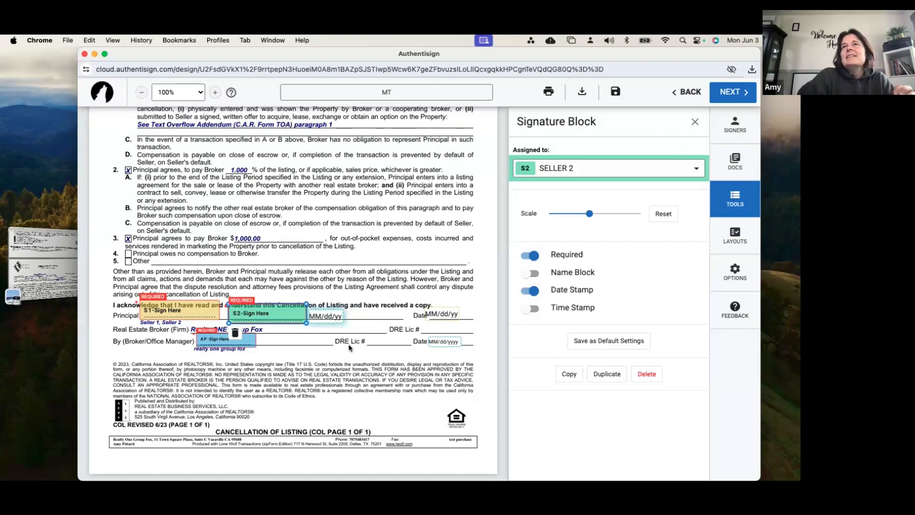
click(436, 230)
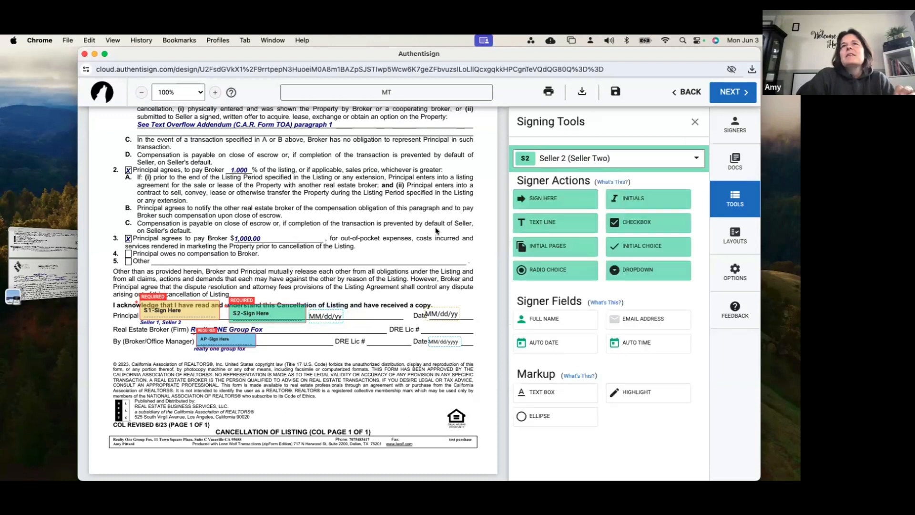
Make Seller #3 the active signer and set up page initials with right alignment and Bottom of Document placement
click(635, 165)
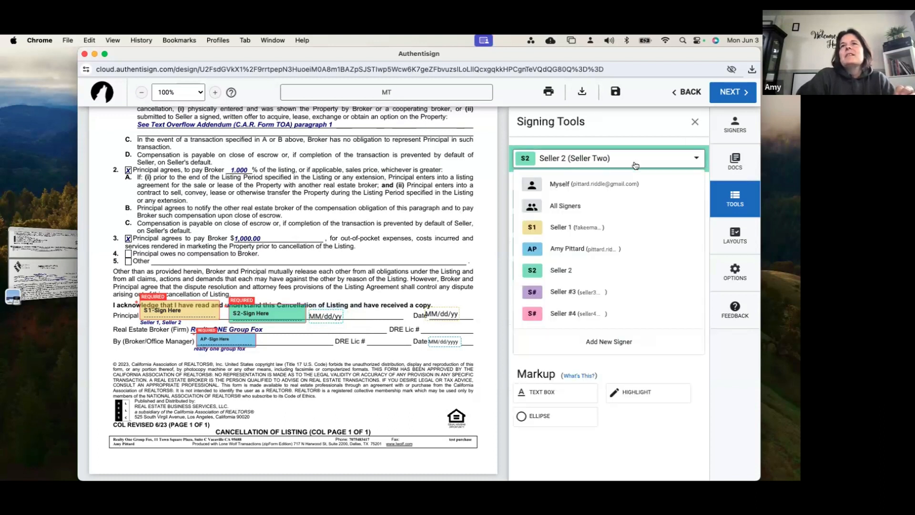
click(579, 292)
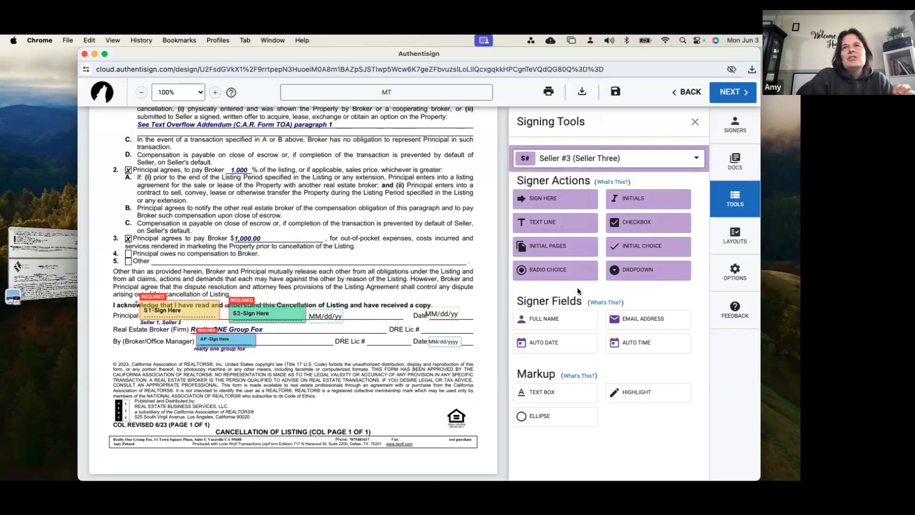
click(570, 247)
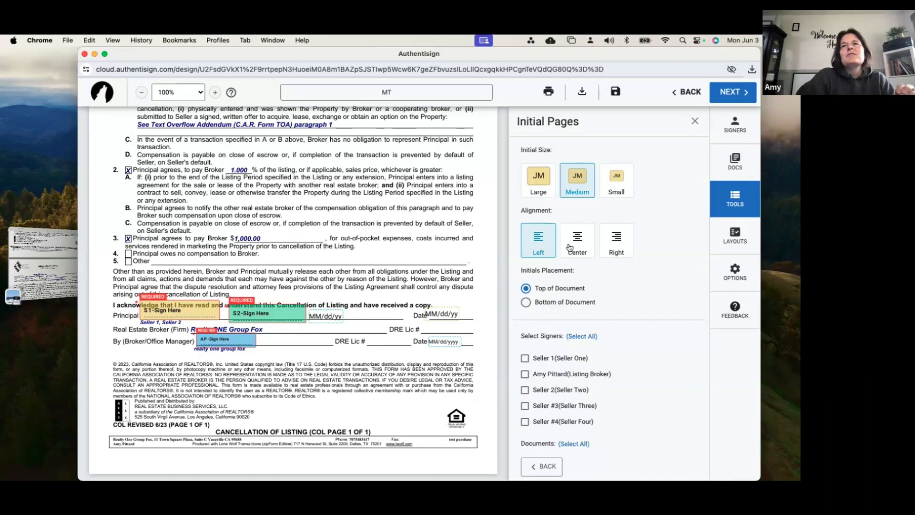
click(617, 240)
click(573, 302)
scroll(574, 314, down, 1)
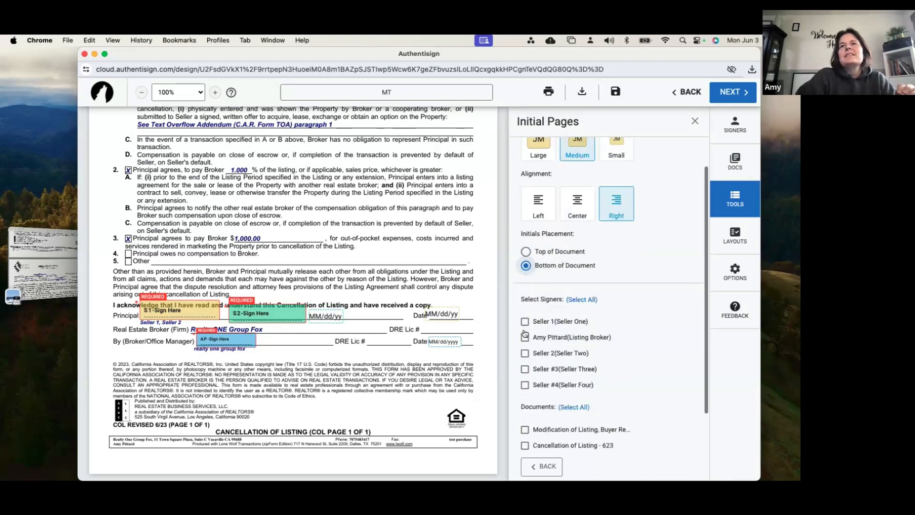
Place initials for Seller #3 and Seller #4 on all pages of the Modification of Listing and Cancellation of Listing
scroll(525, 334, down, 1)
click(525, 314)
click(525, 331)
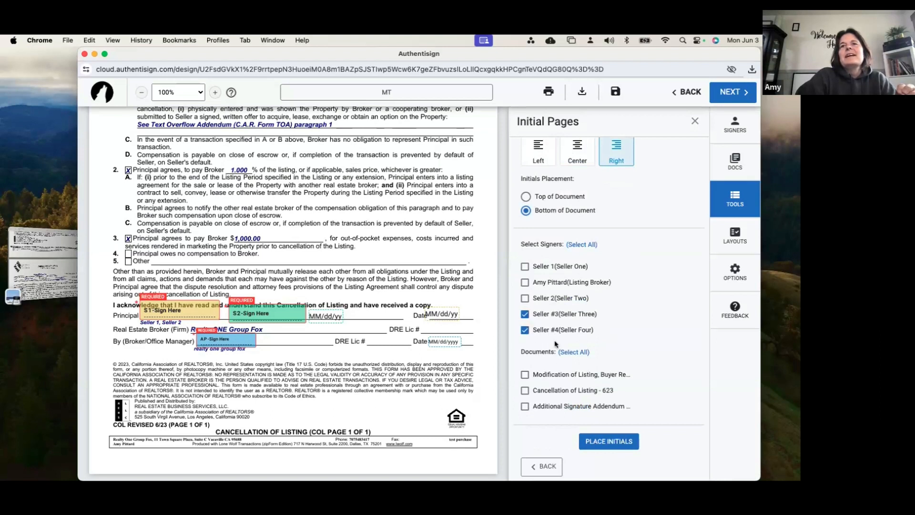
click(525, 374)
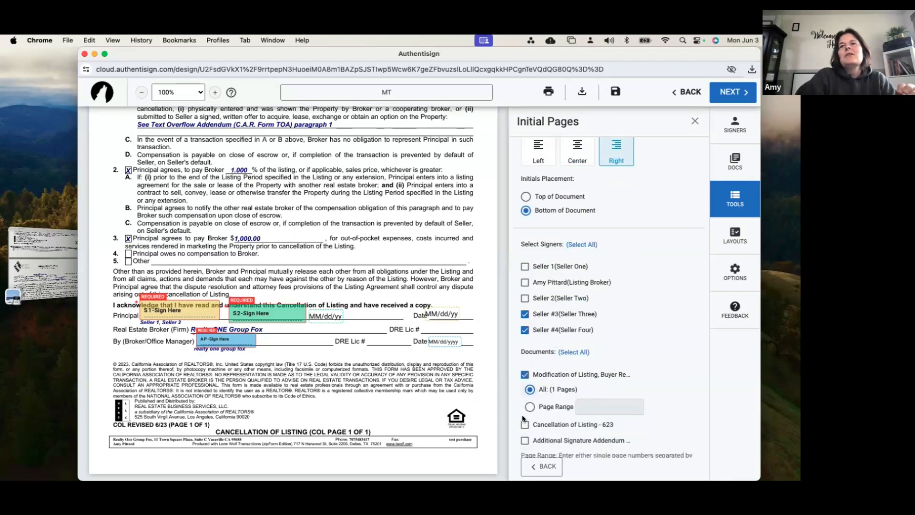
click(526, 425)
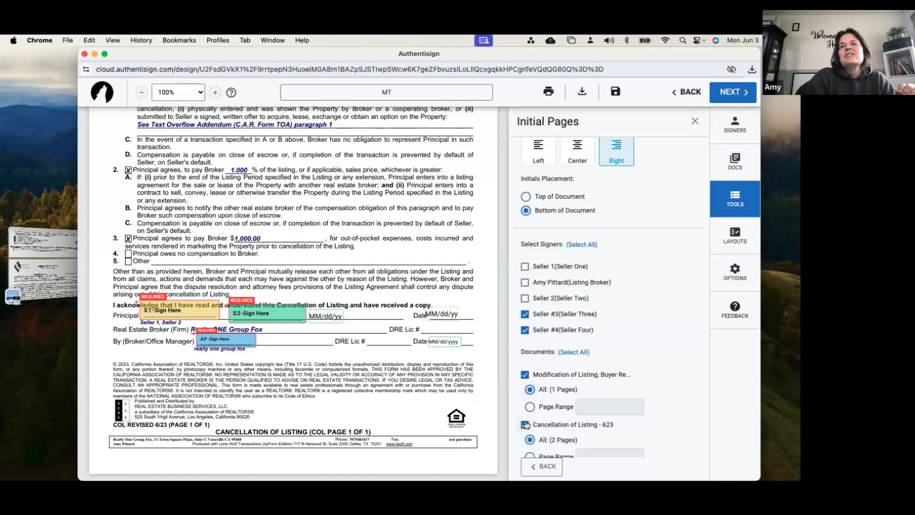
scroll(529, 415, down, 1)
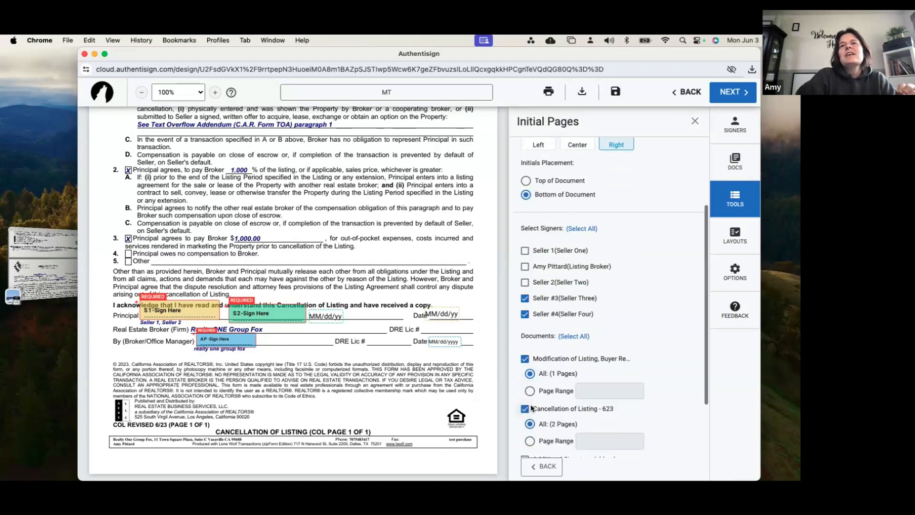
scroll(532, 408, down, 3)
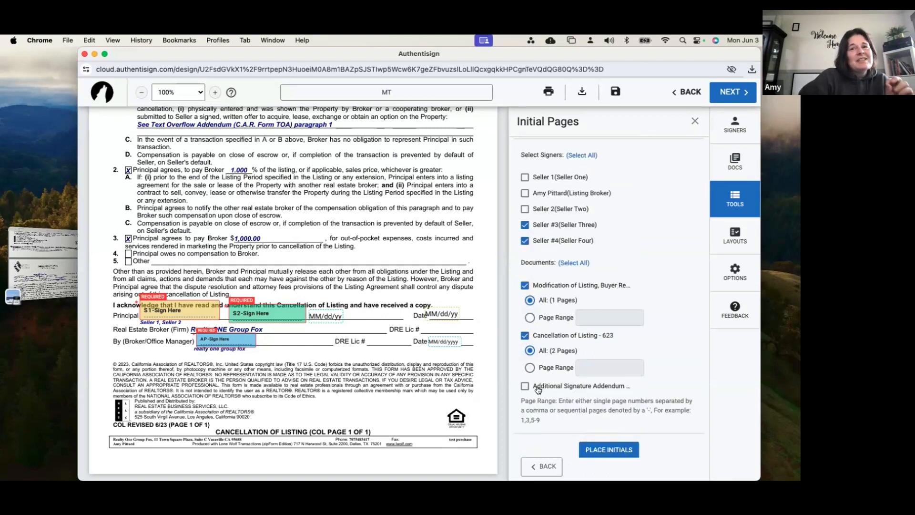
click(600, 448)
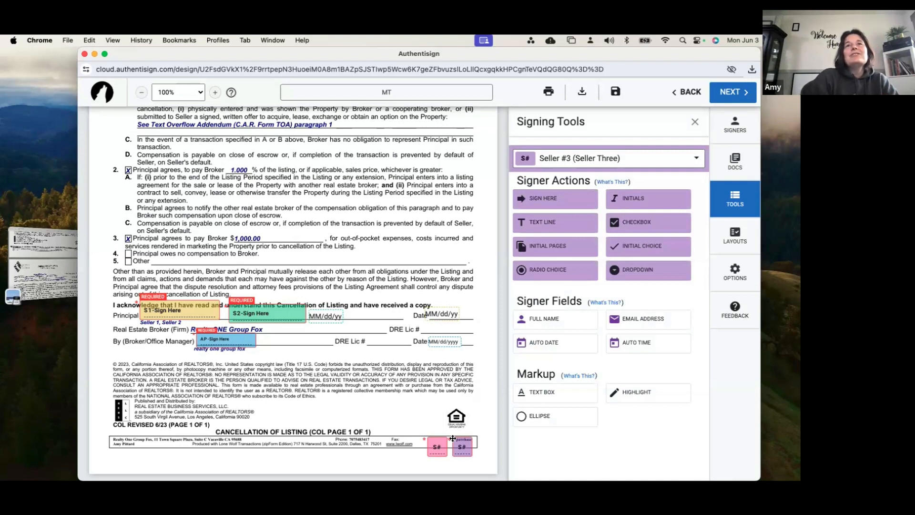
Review the Modification of Listing and Additional Signature Addendum pages for initials and the additional sellers' signature lines
scroll(453, 438, down, 10)
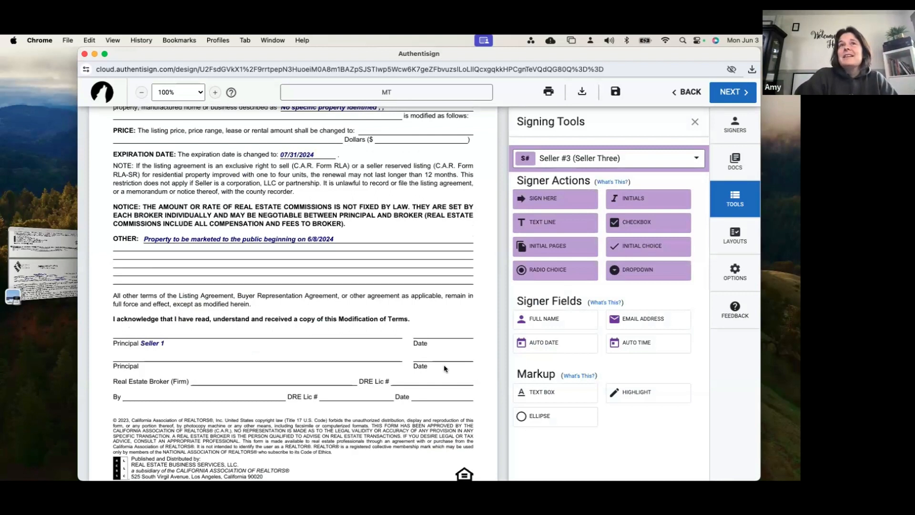
scroll(444, 368, up, 3)
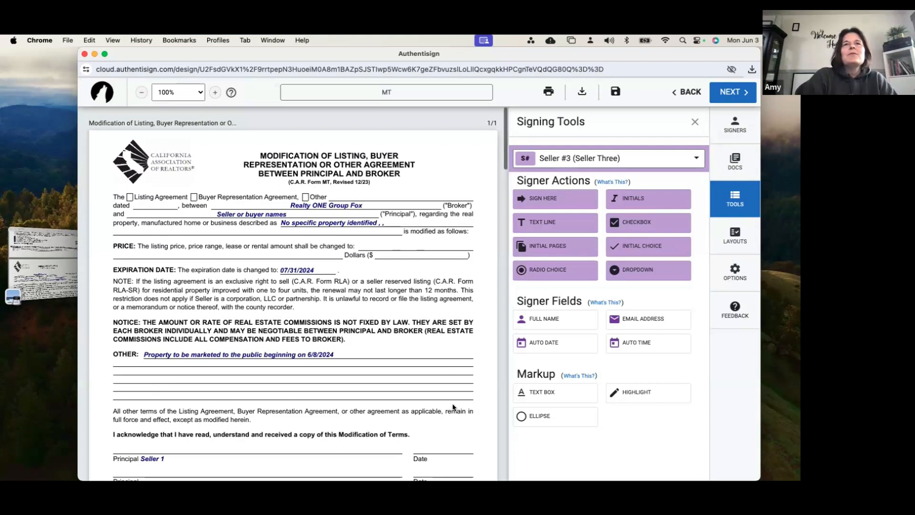
scroll(452, 407, down, 15)
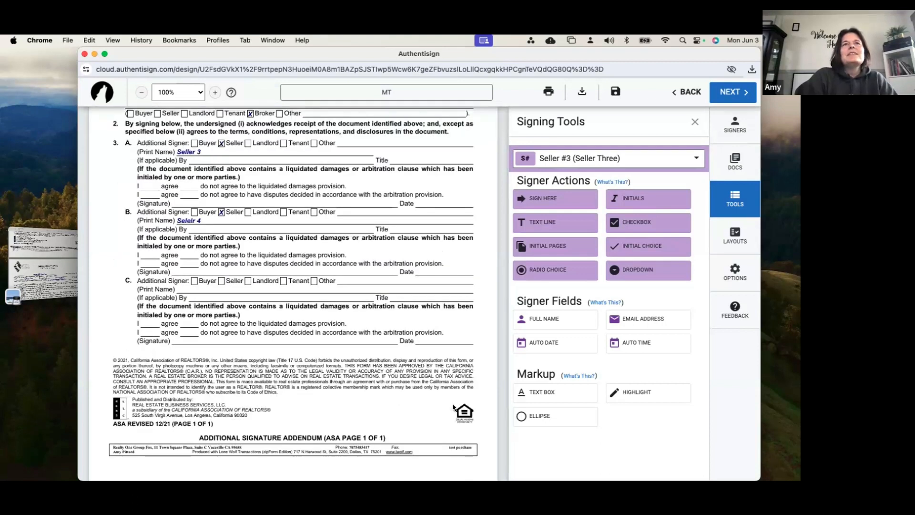
scroll(432, 362, up, 3)
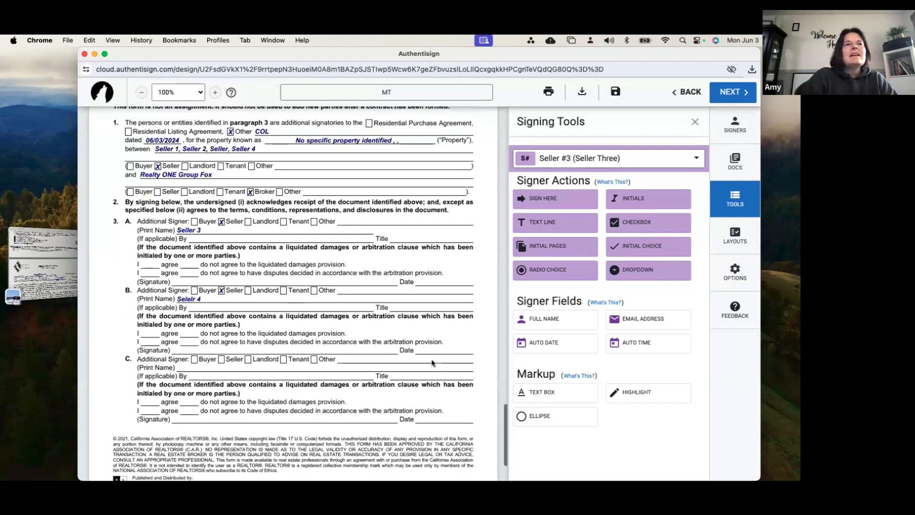
scroll(432, 362, down, 2)
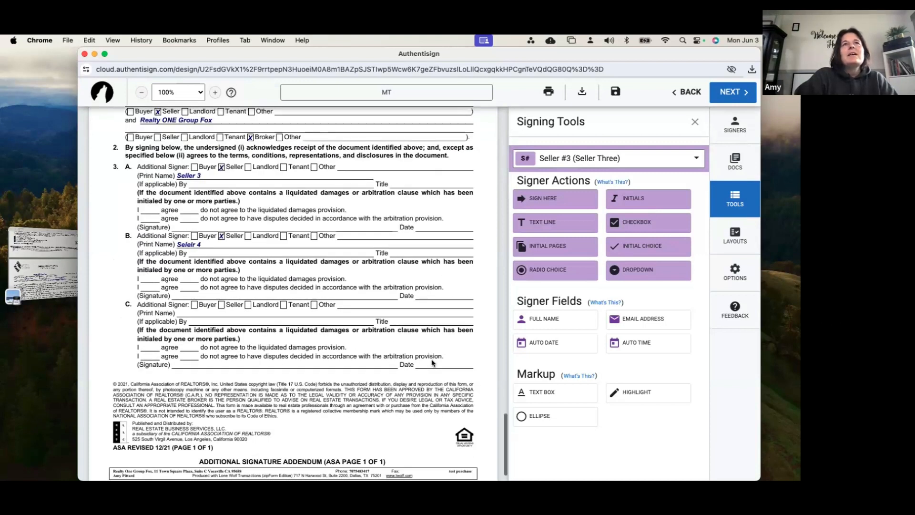
scroll(432, 362, up, 3)
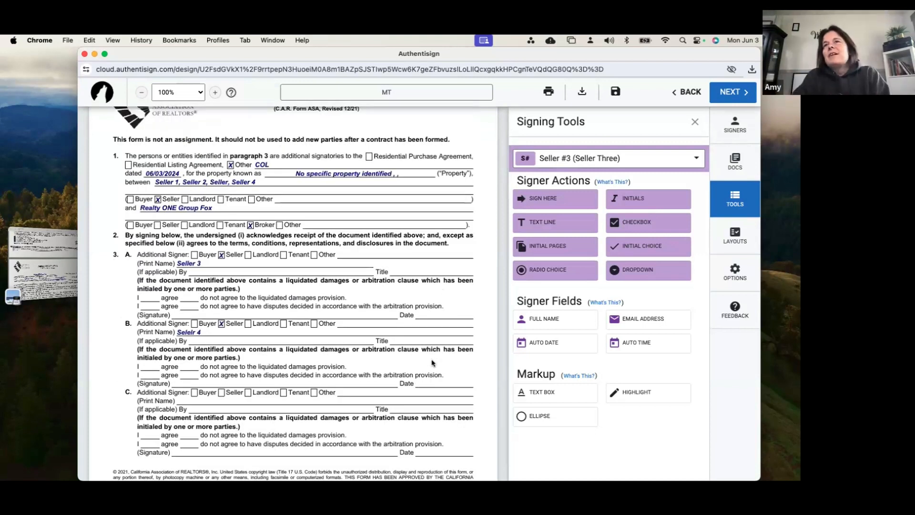